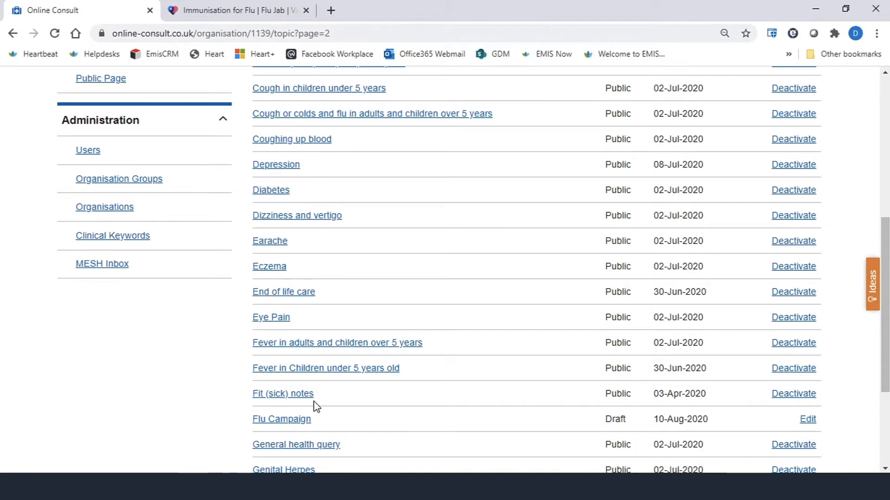
# - Open the Flu Campaign topic from the topics list
pyautogui.scroll(-2, 317, 406)
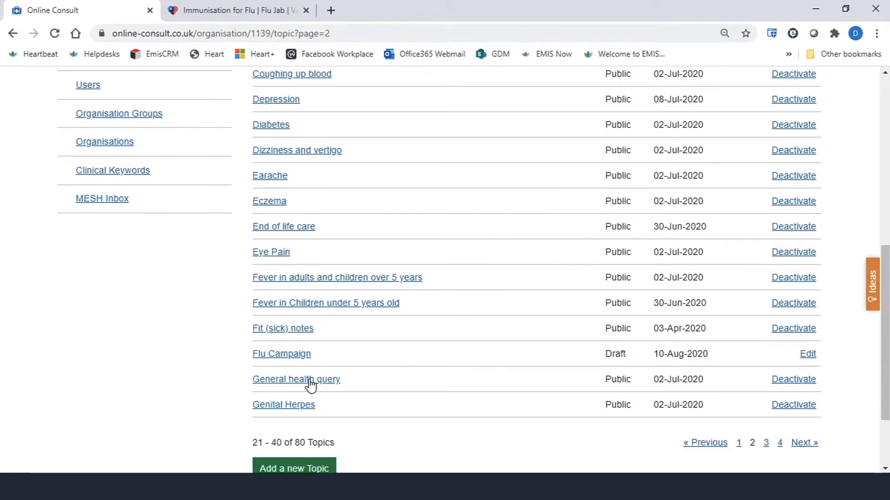
pyautogui.click(294, 354)
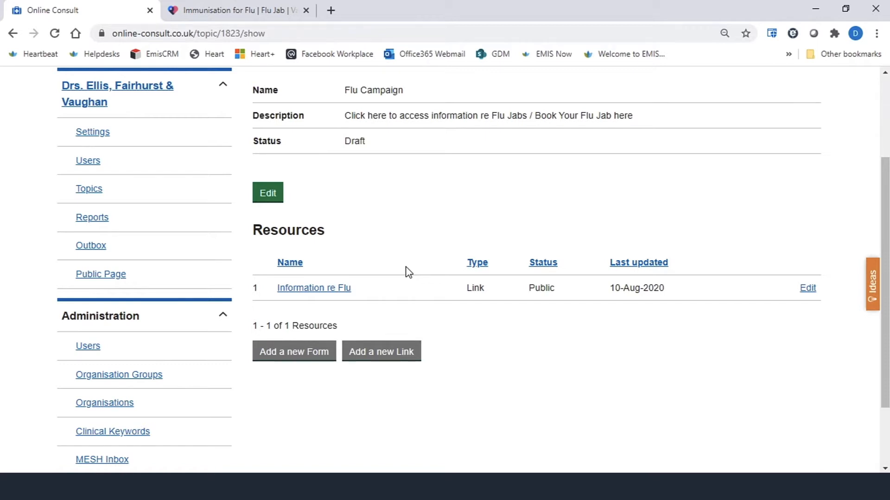
# - Start adding a new form resource to the Flu Campaign topic
pyautogui.scroll(-2, 350, 303)
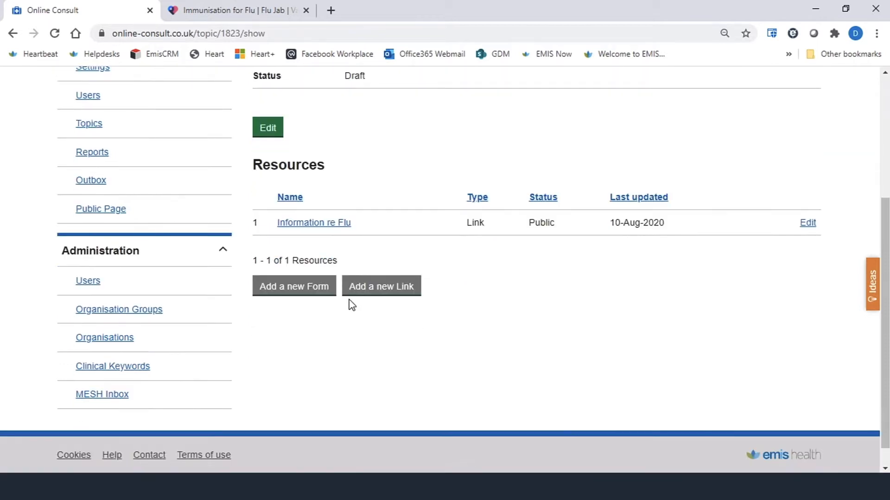
pyautogui.scroll(4, 273, 176)
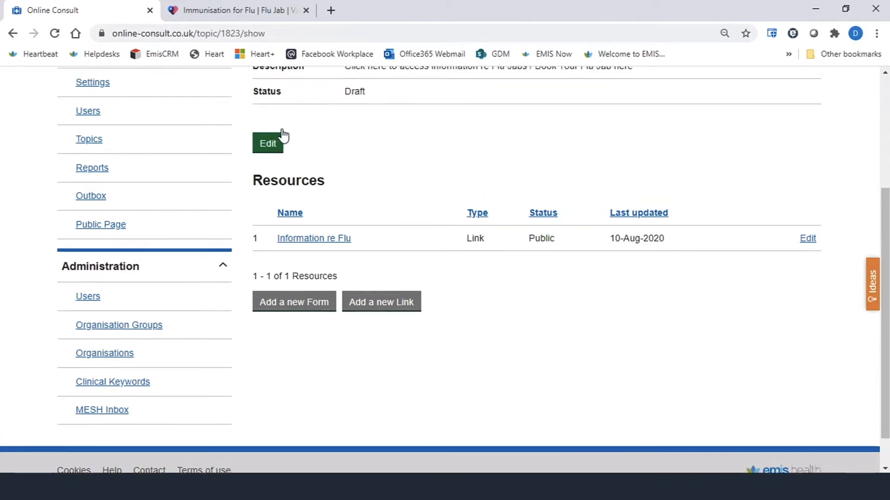
pyautogui.scroll(-3, 346, 206)
pyautogui.scroll(-1, 351, 207)
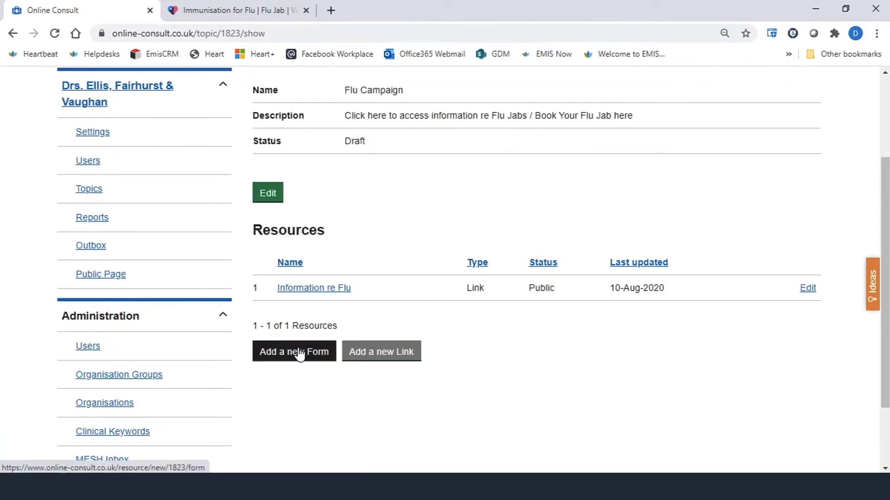
pyautogui.click(299, 353)
pyautogui.scroll(-4, 351, 258)
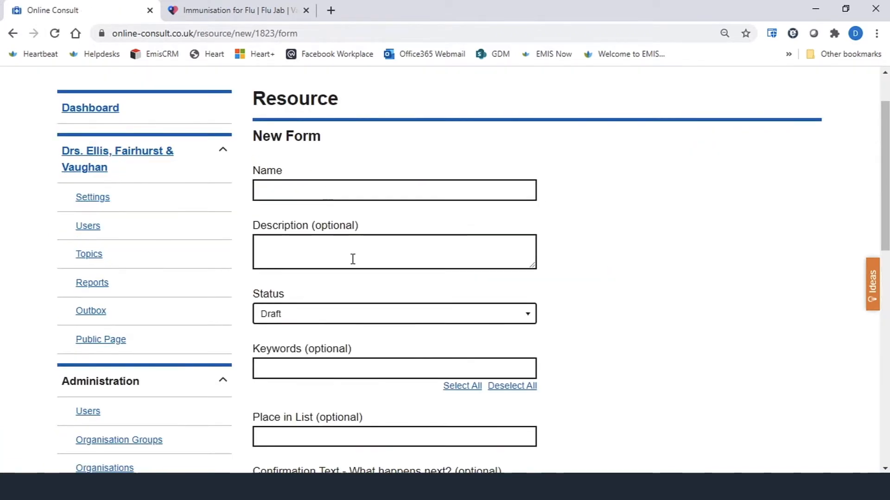
pyautogui.scroll(3, 335, 211)
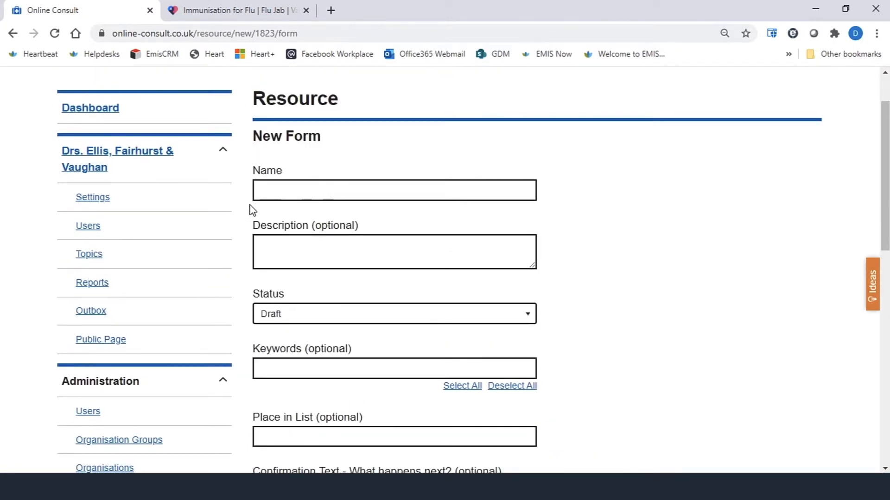
# - Name the new form "Request a Flu Jab"
pyautogui.click(277, 190)
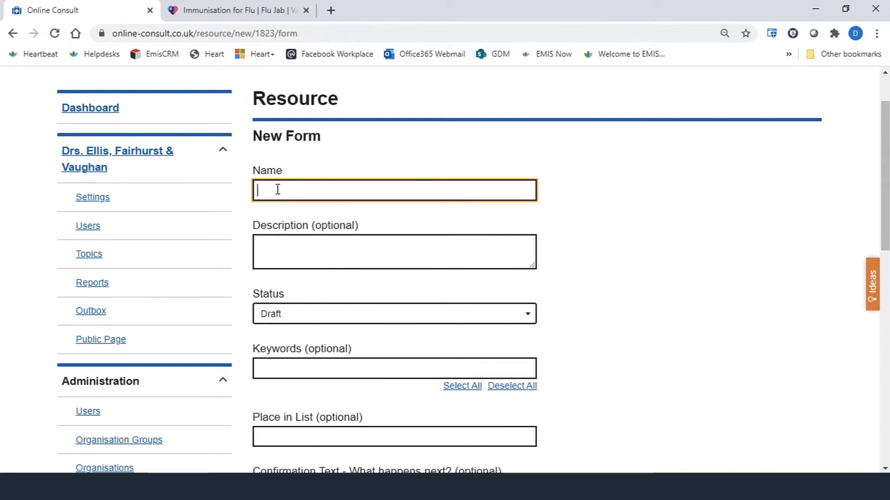
pyautogui.write('Request a Flu Jab')
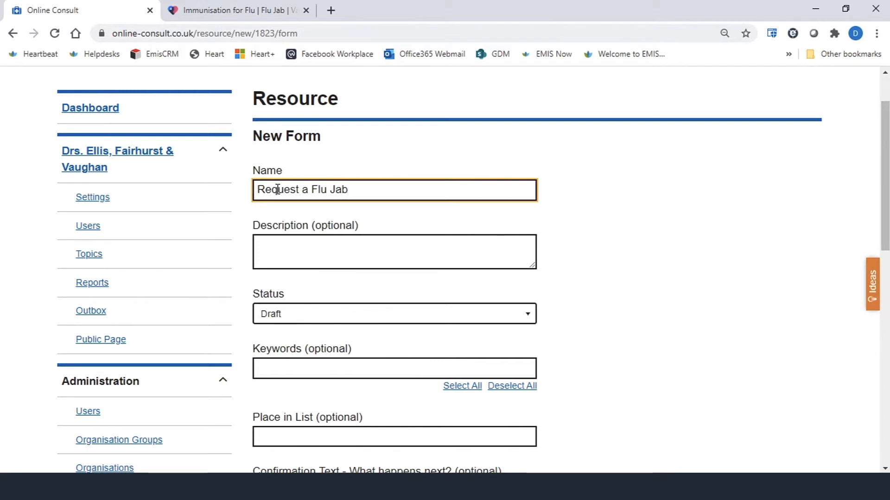
# - Enter the description "Please complete this Form to request a Flu Jab"
pyautogui.click(261, 244)
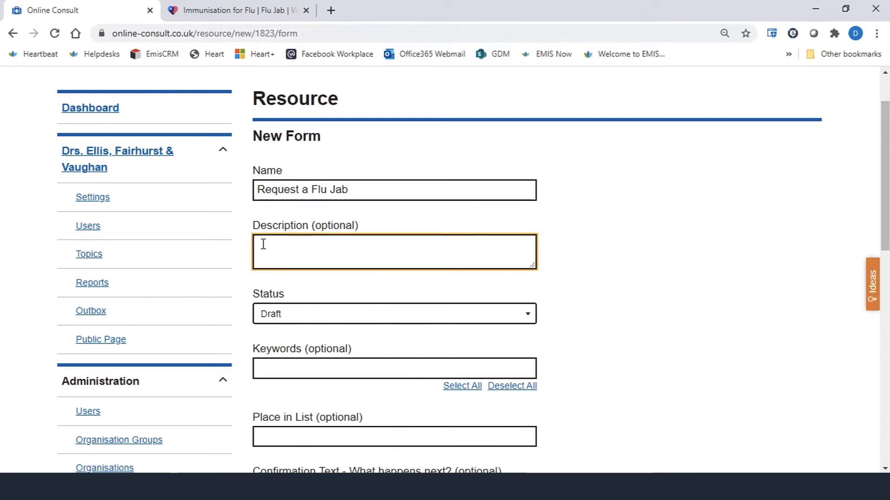
pyautogui.write('Filease complete thi')
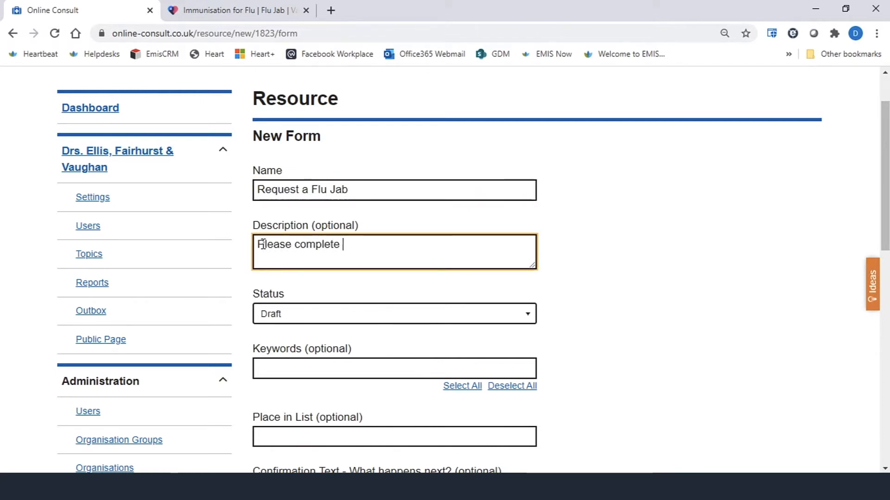
pyautogui.write('s Form to ')
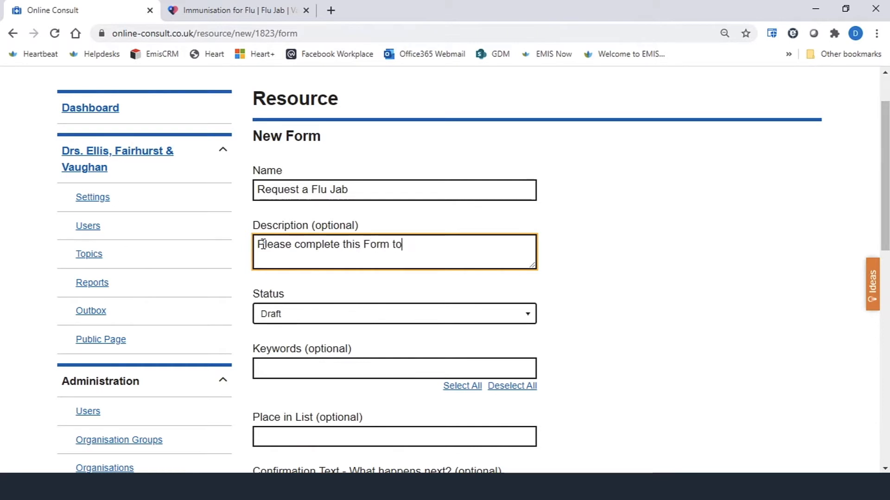
pyautogui.write('reque')
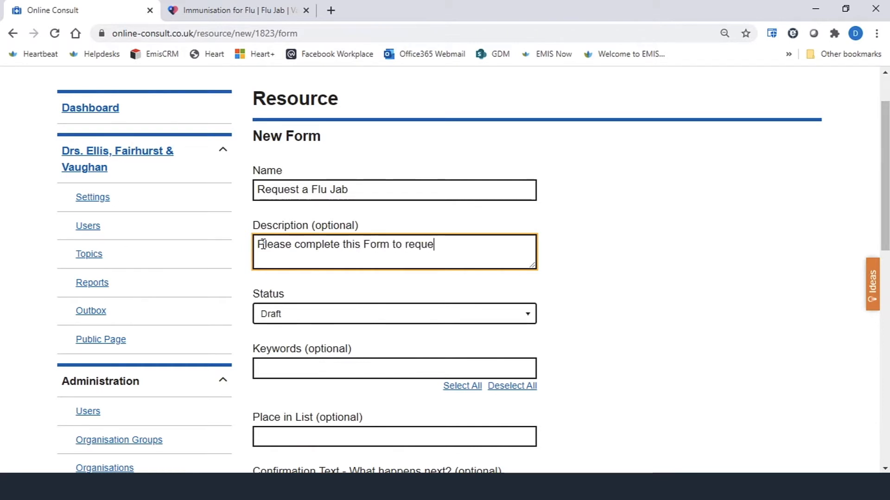
pyautogui.write('st a Flu Jab')
# - Set the form's status to Public and its place in list to 2
pyautogui.click(533, 313)
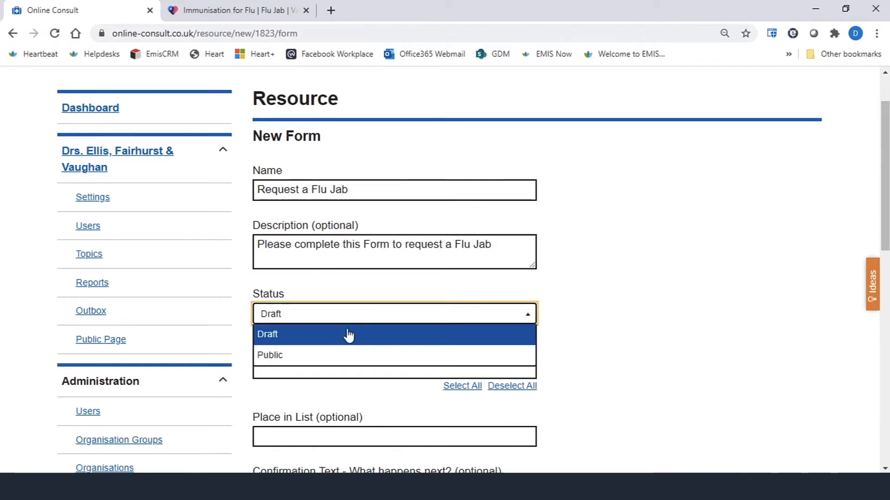
pyautogui.click(281, 356)
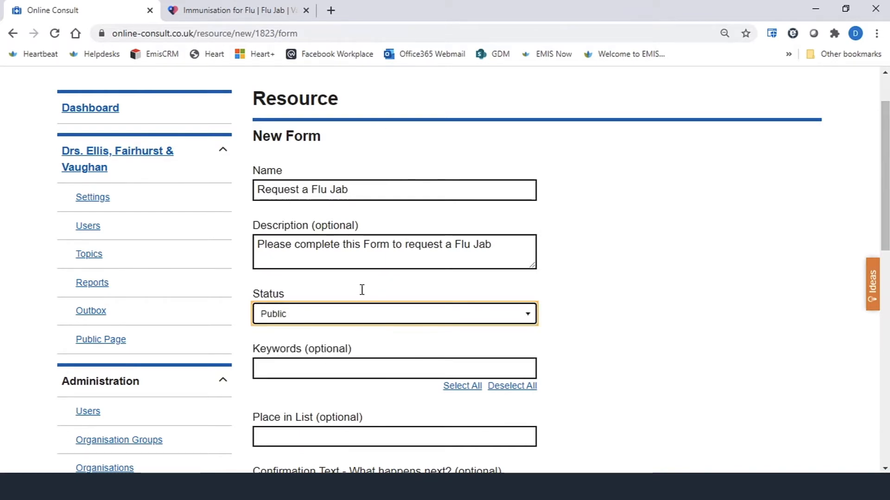
pyautogui.scroll(-1, 381, 311)
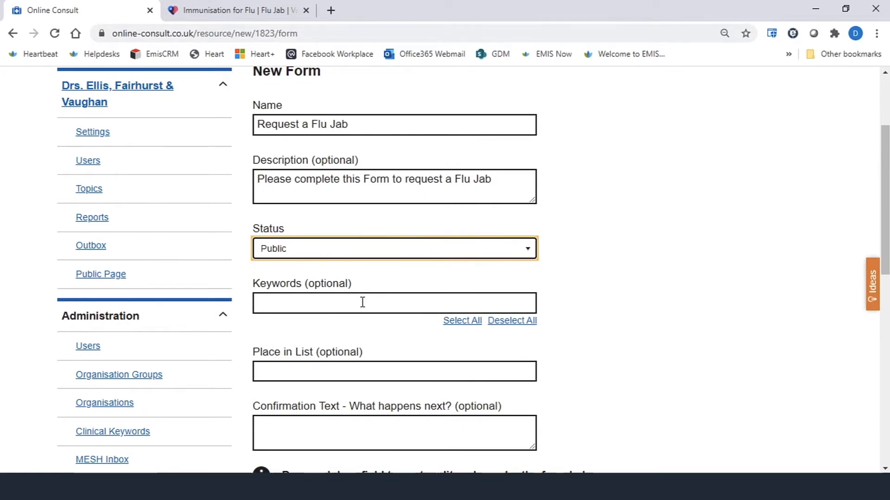
pyautogui.scroll(-1, 360, 304)
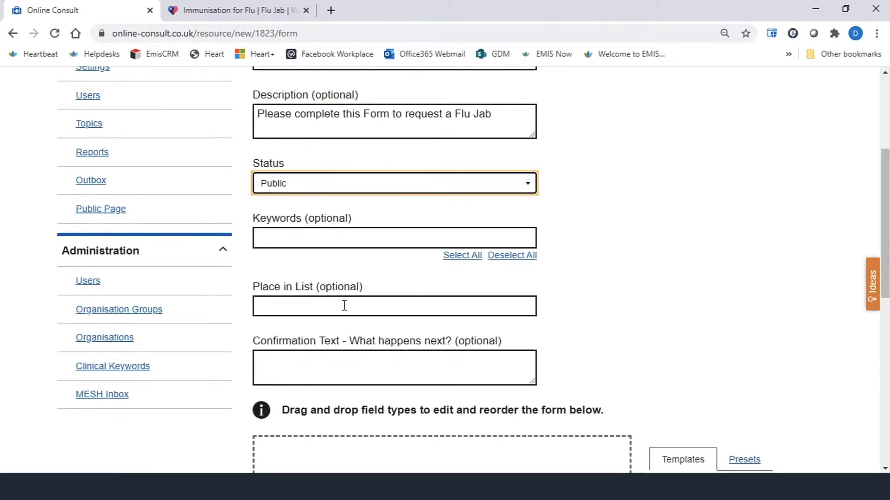
pyautogui.click(344, 305)
pyautogui.write('2')
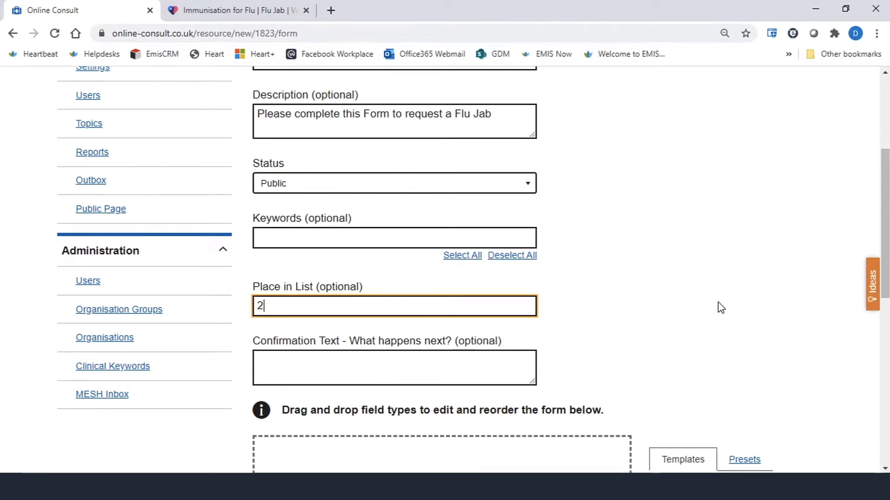
# - Enter the confirmation text "We will be in touch with an appointment"
pyautogui.scroll(-1, 369, 303)
pyautogui.click(369, 302)
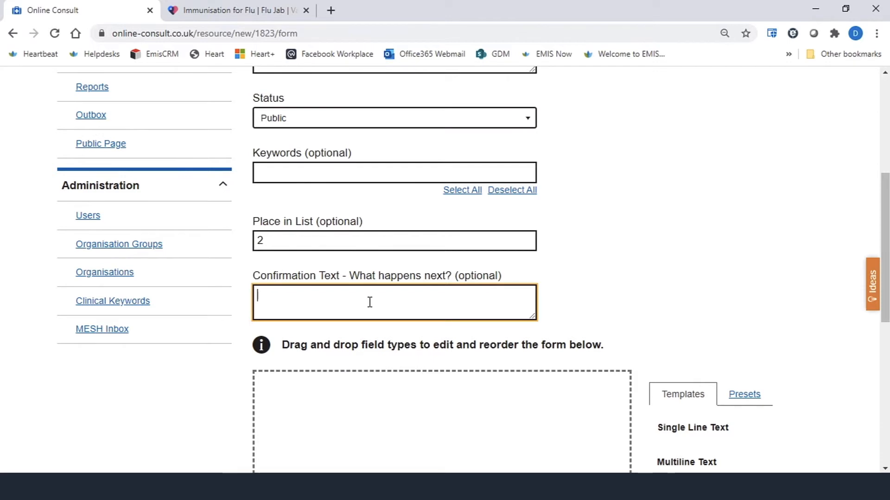
pyautogui.write('We will be in touch with an appointment')
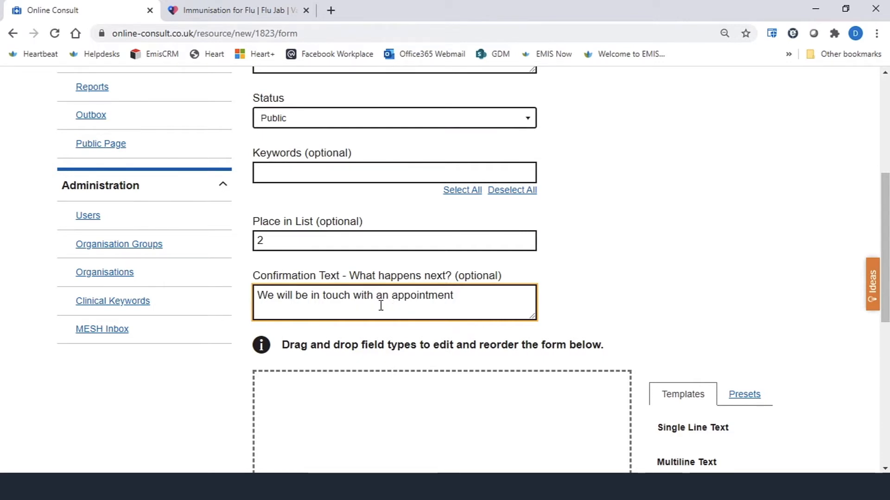
# - Add a Single Line Text field to the form builder area
pyautogui.scroll(-3, 384, 305)
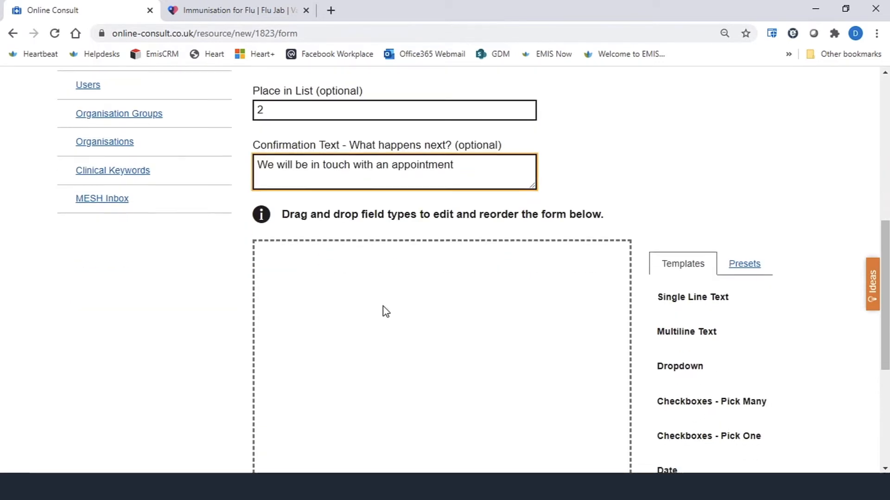
pyautogui.scroll(-2, 385, 311)
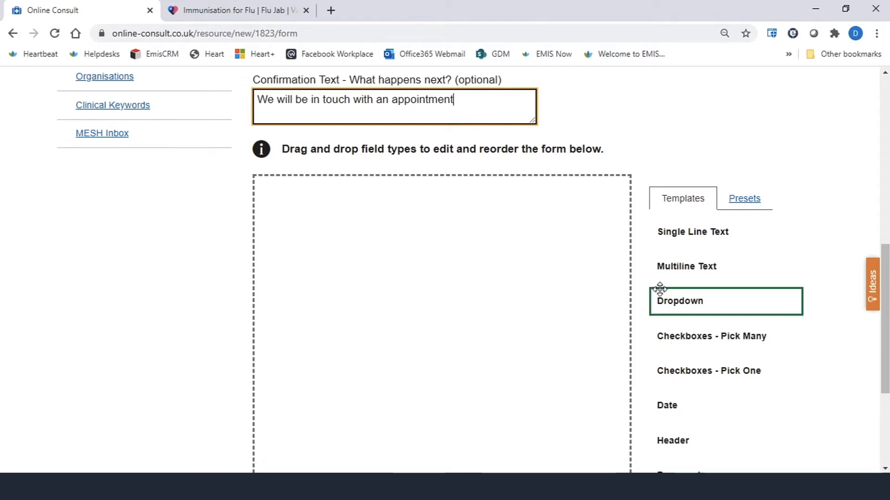
pyautogui.moveTo(887, 259); pyautogui.dragTo(888, 299)
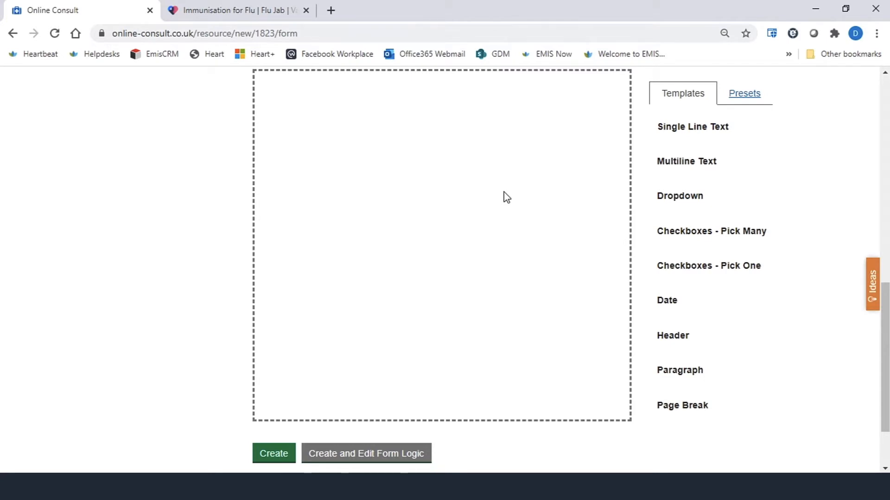
pyautogui.scroll(2, 571, 298)
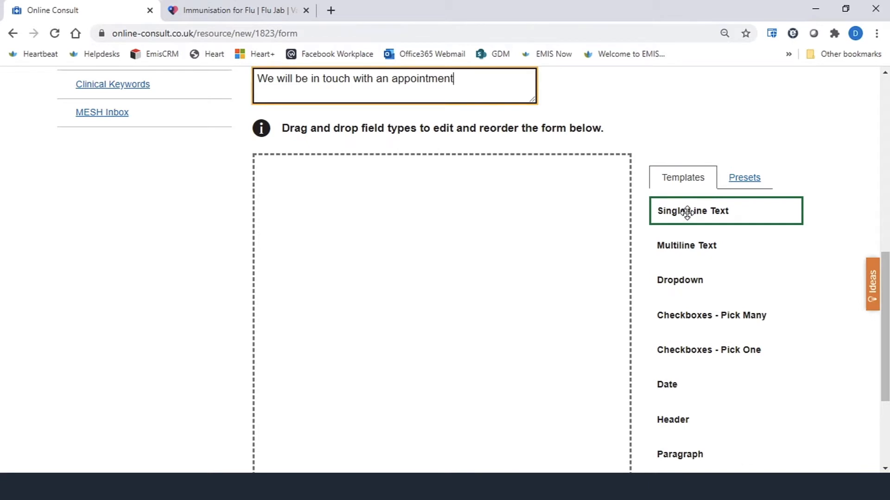
pyautogui.moveTo(687, 211); pyautogui.dragTo(314, 189)
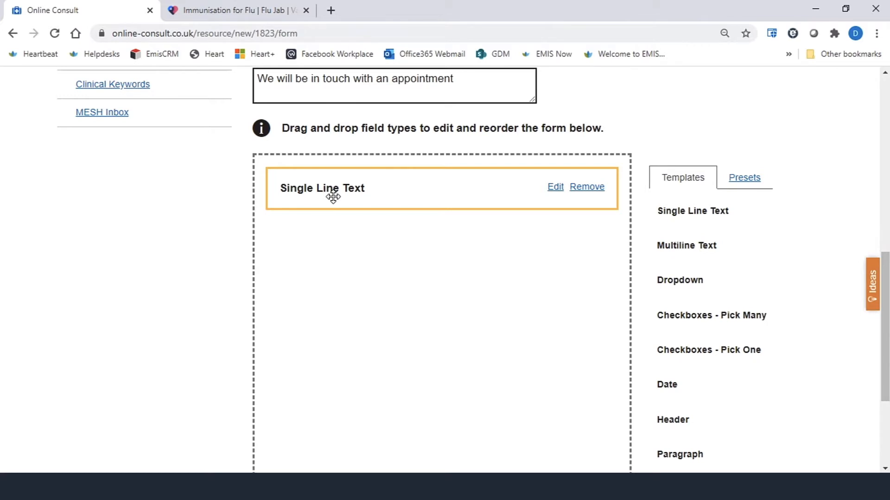
# - Open the field's settings and enter the label "have you had a Fluu Jab before? Yes/No"
pyautogui.click(554, 187)
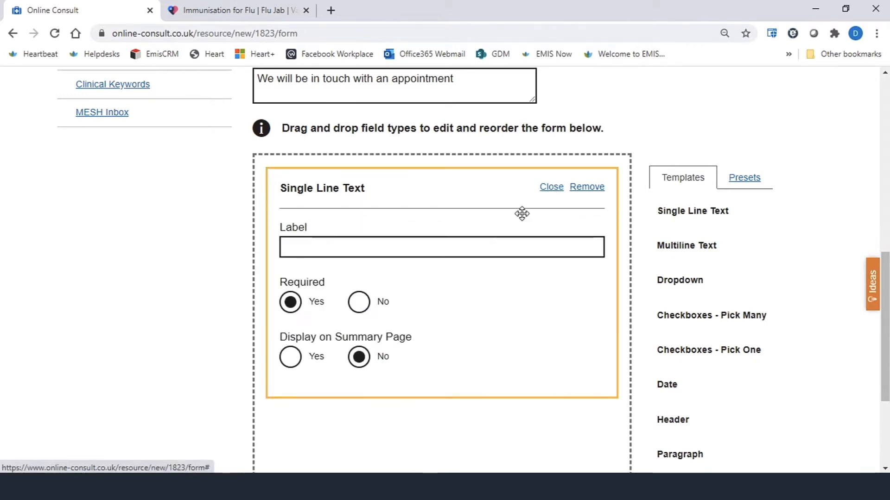
pyautogui.click(306, 249)
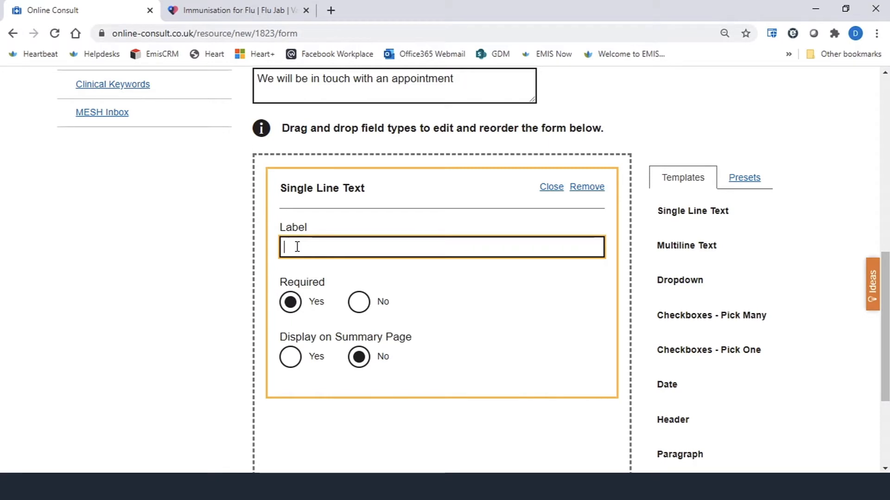
pyautogui.write('have y')
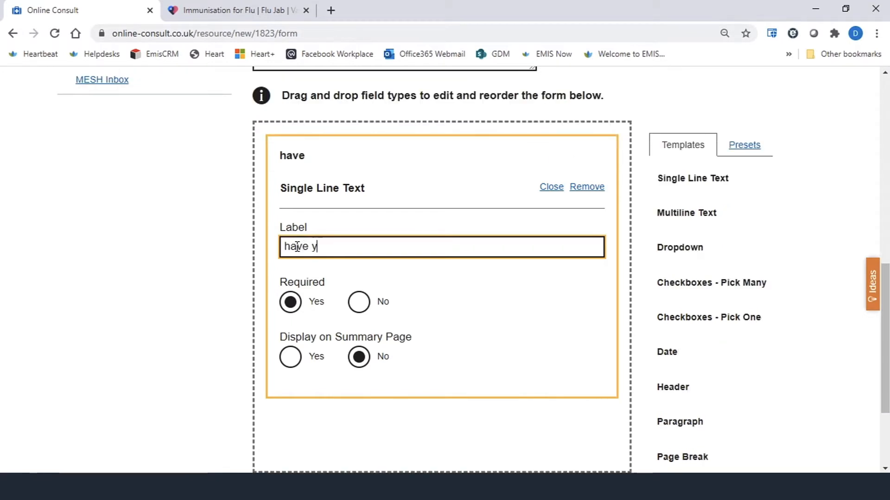
pyautogui.write('ou had a Fluu ')
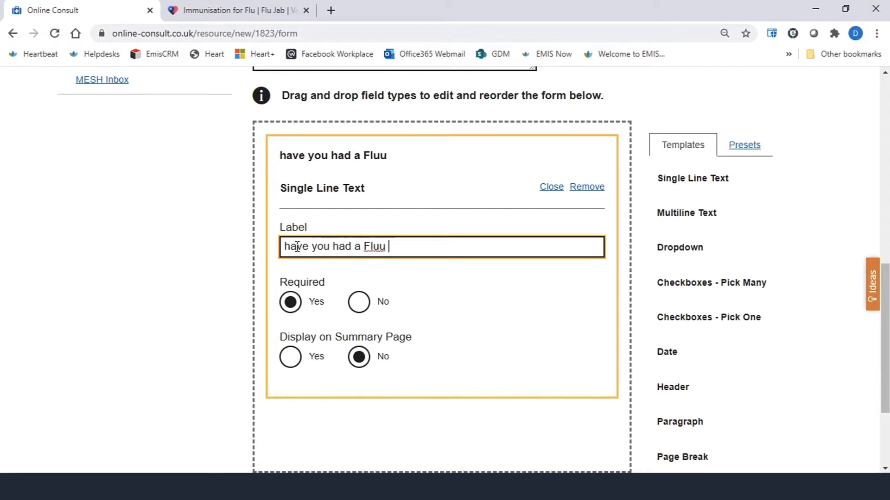
pyautogui.write('Jab before')
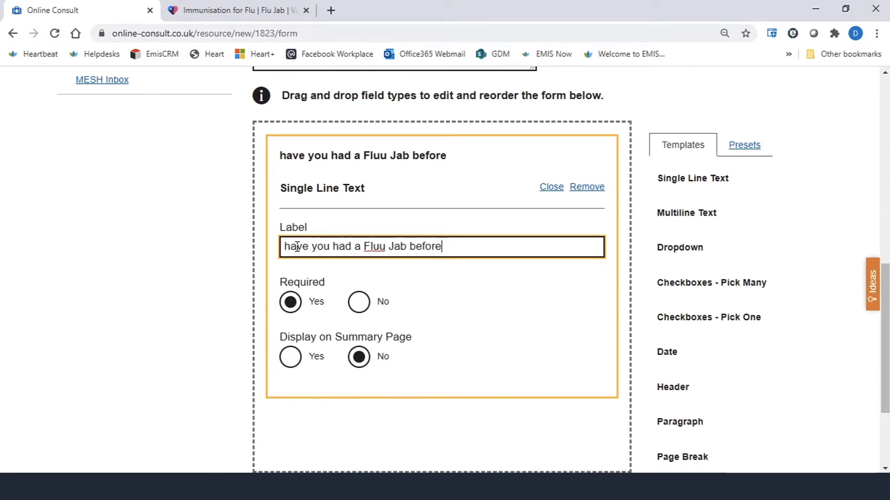
pyautogui.write('? Yes/No')
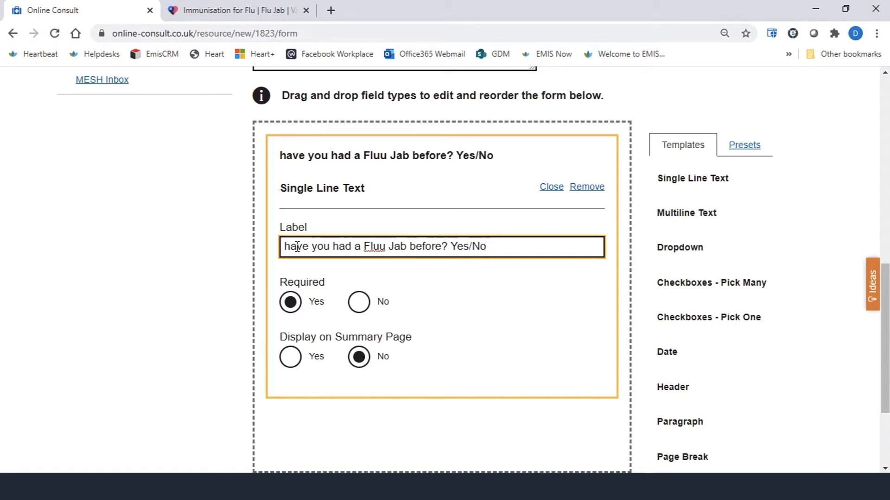
# - Correct the label to "Have you had a Flu Jab before? Yes/No" and make the field not required
pyautogui.click(384, 247)
pyautogui.press('BackSpace')
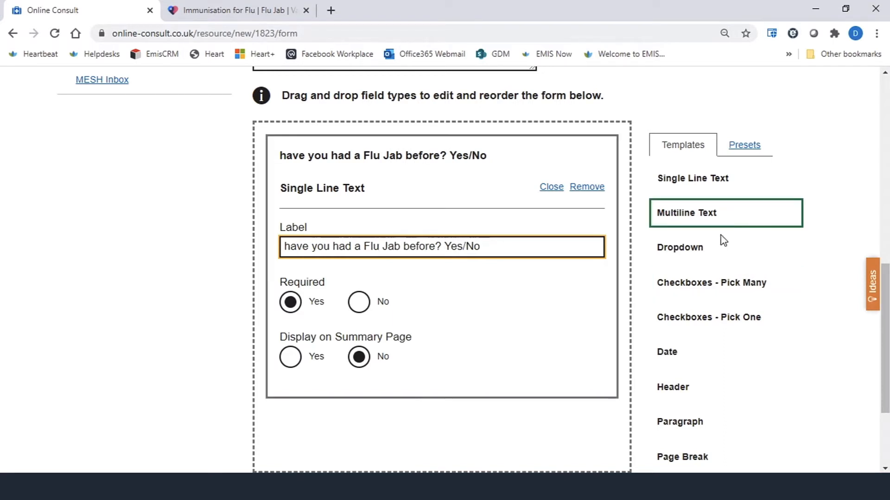
pyautogui.click(290, 250)
pyautogui.press('BackSpace')
pyautogui.write('Y')
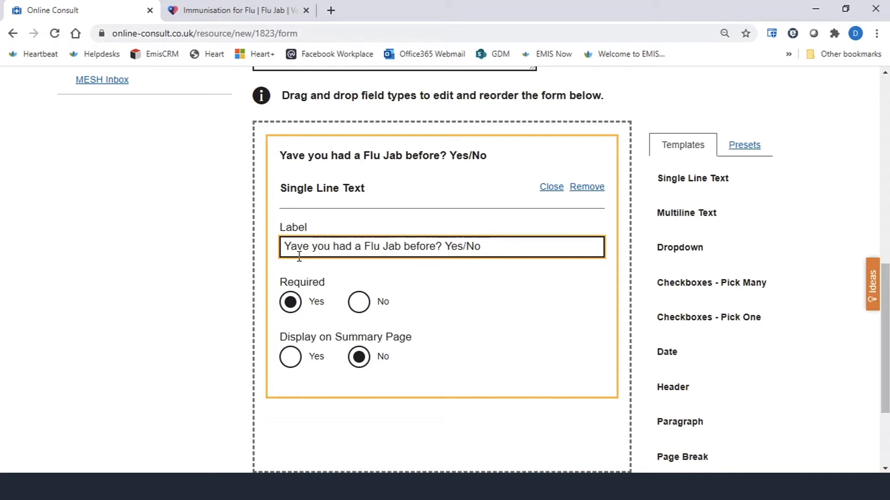
pyautogui.press('BackSpace')
pyautogui.write('H')
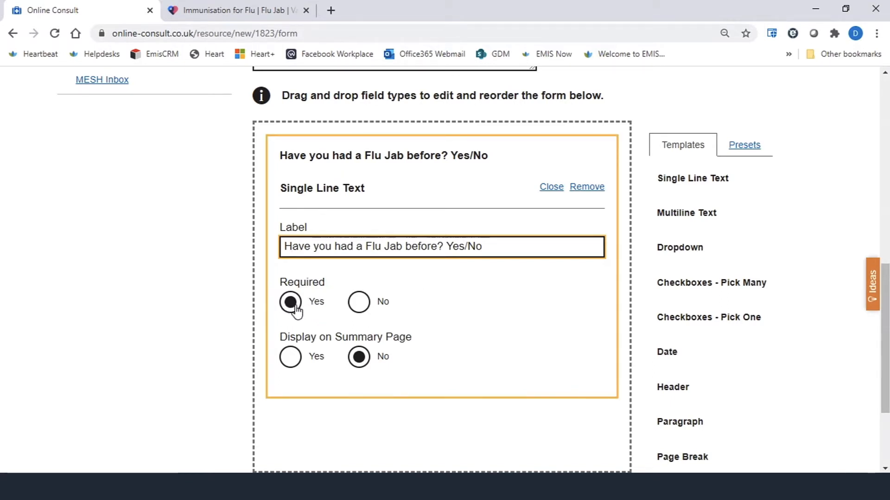
pyautogui.click(359, 310)
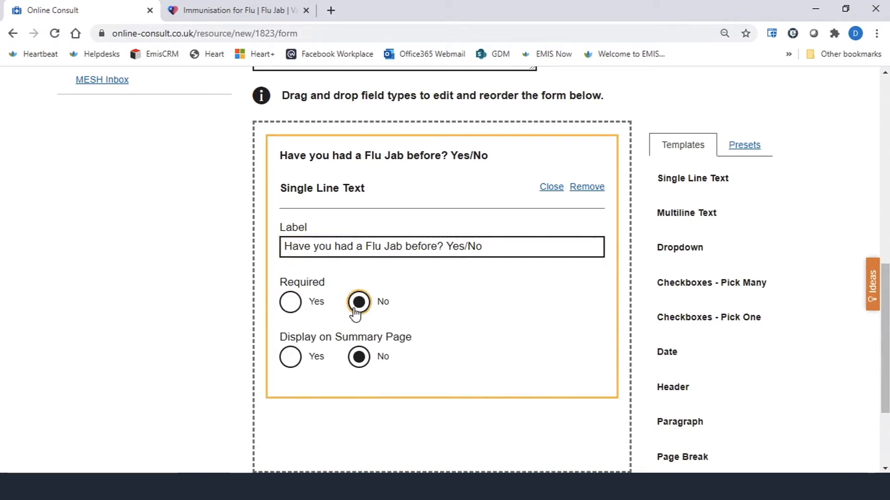
# - Set the Flu Jab question to required and displayed on the summary page, and close its settings
pyautogui.click(291, 308)
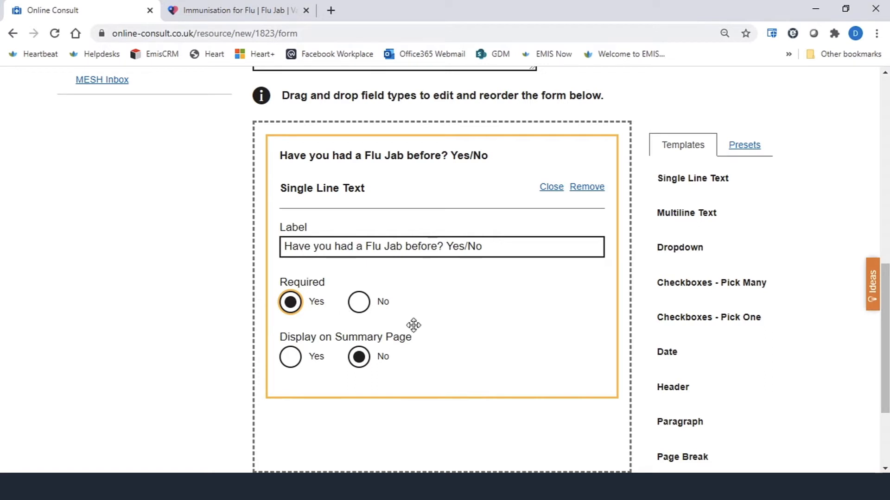
pyautogui.click(292, 357)
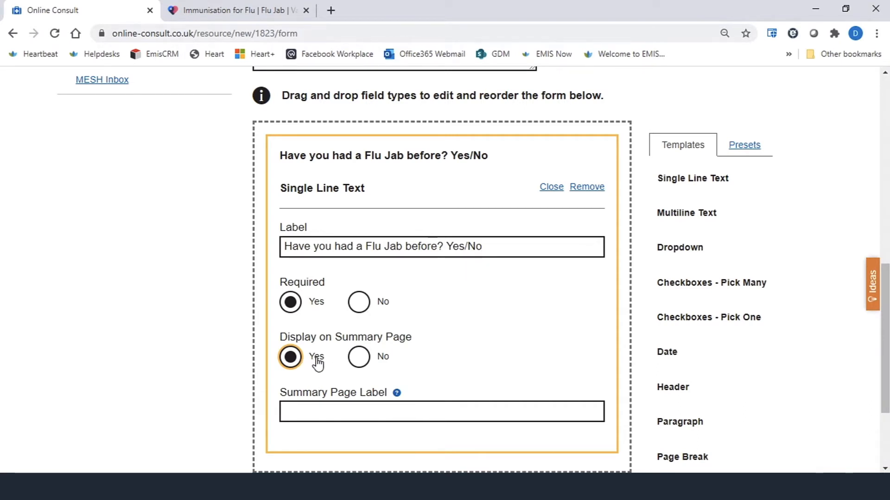
pyautogui.scroll(-2, 374, 341)
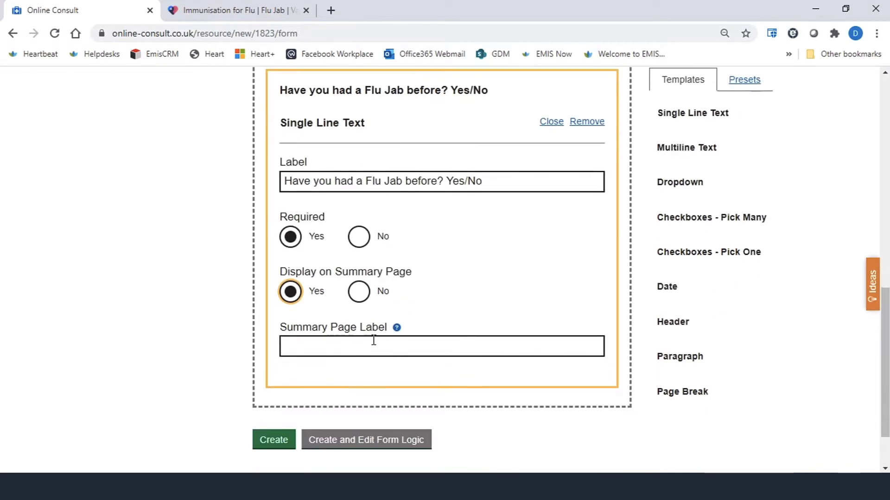
pyautogui.scroll(2, 381, 332)
pyautogui.scroll(-1, 461, 317)
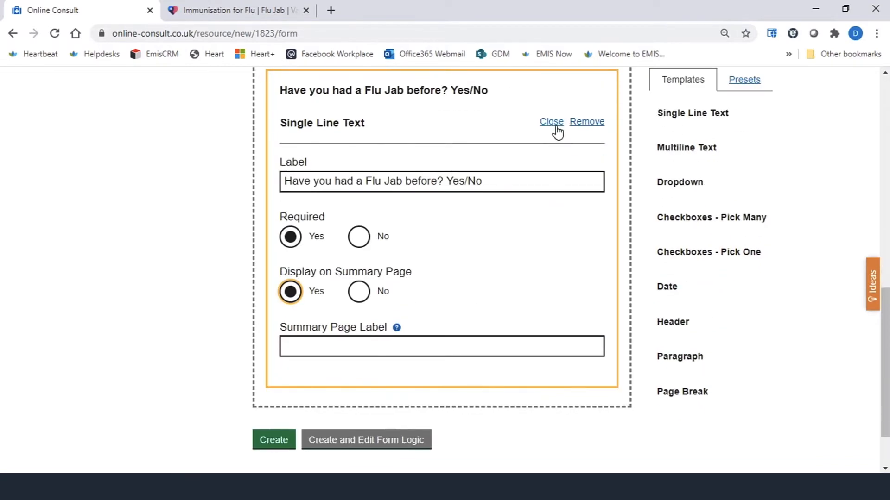
pyautogui.click(555, 124)
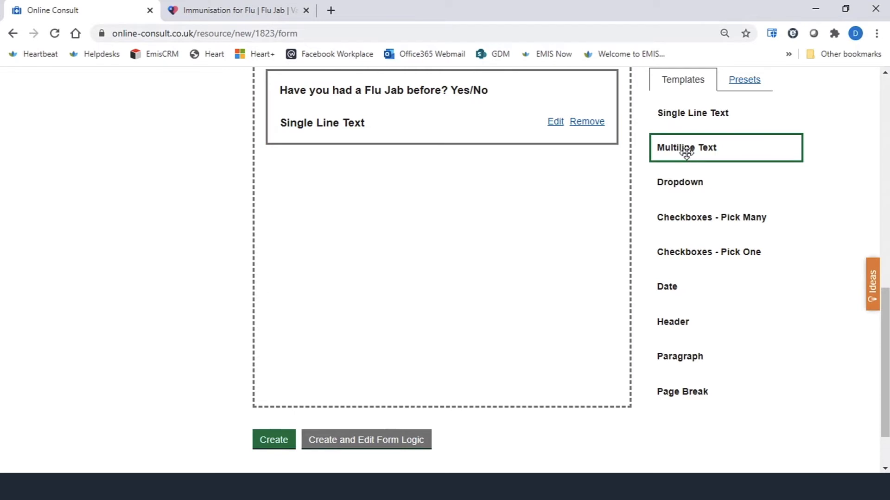
# - Add a Multiline Text field labelled "Have you ever had a reaction to a previous Flu Jab?", shown on the summary page, and close it
pyautogui.moveTo(690, 151); pyautogui.dragTo(308, 179)
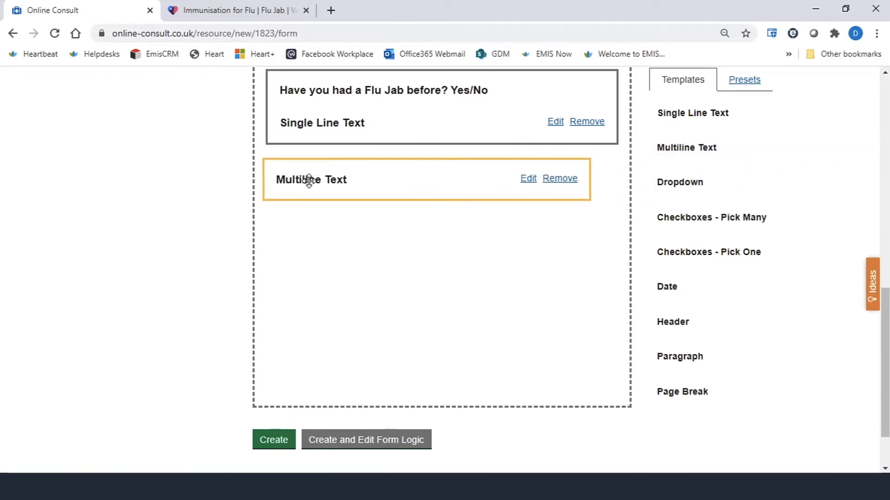
pyautogui.click(556, 177)
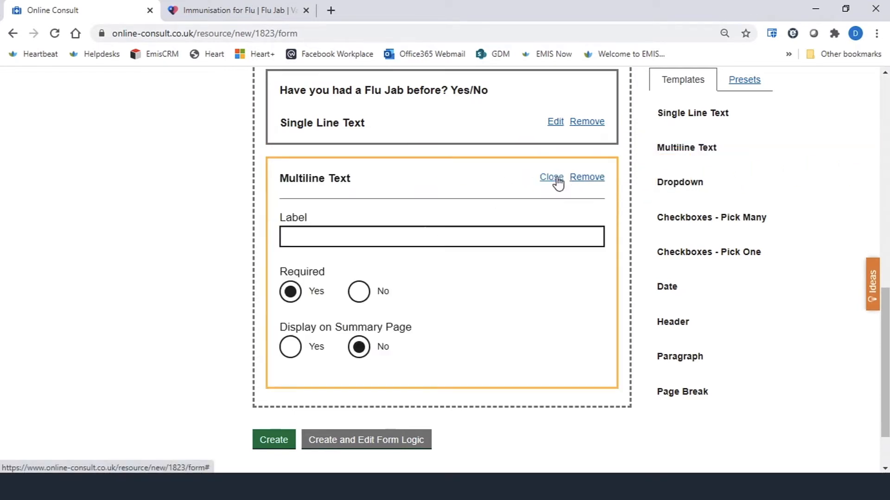
pyautogui.click(324, 239)
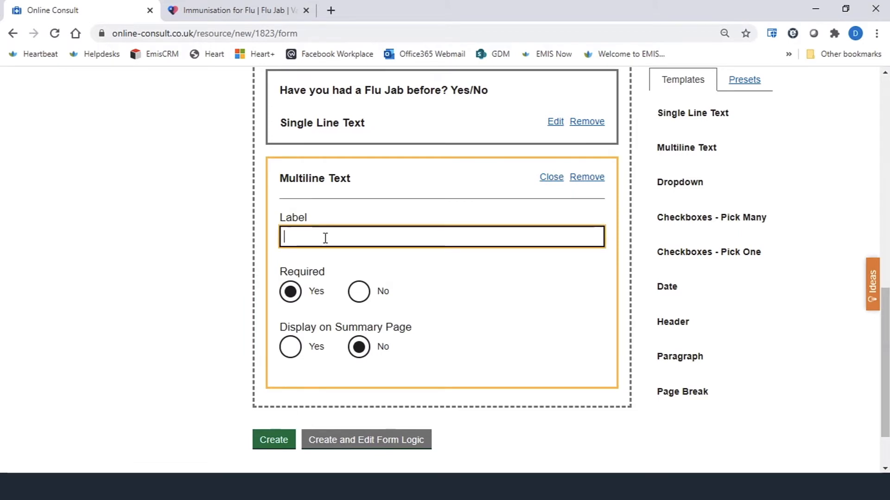
pyautogui.write('Have you')
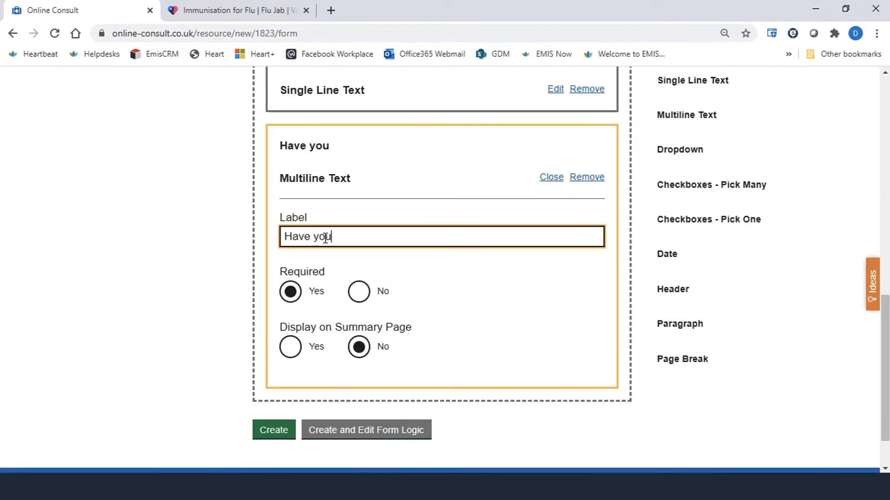
pyautogui.write(' ever had a rea')
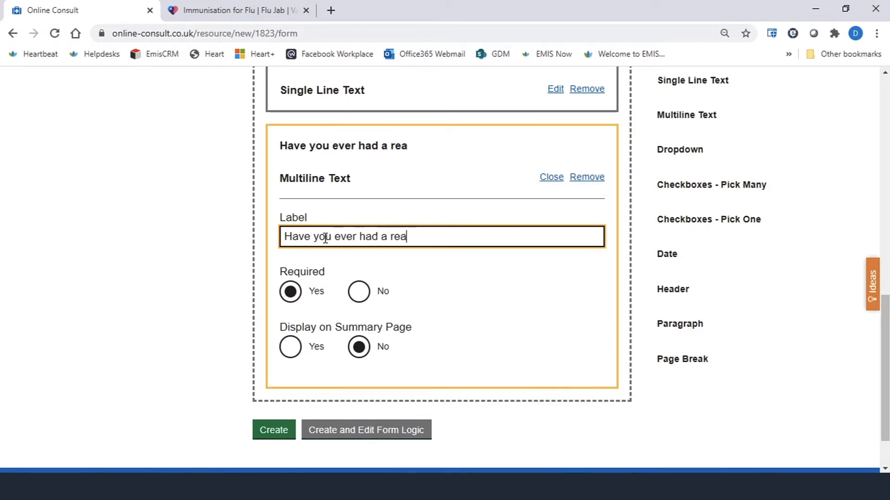
pyautogui.write('ction to a ')
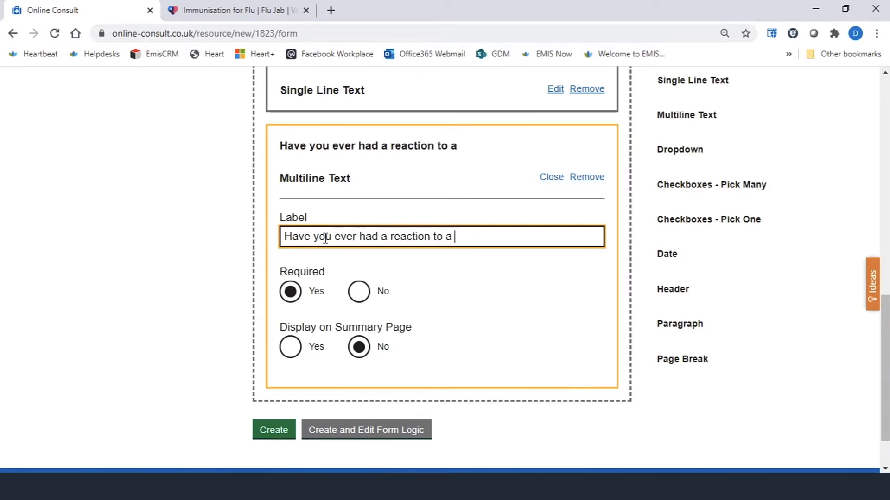
pyautogui.write('previous Fl')
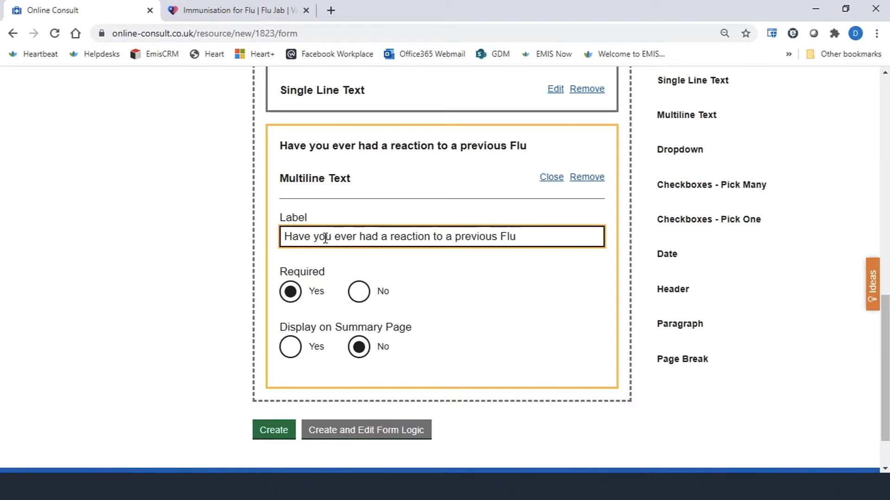
pyautogui.write('u Jab?')
pyautogui.click(291, 346)
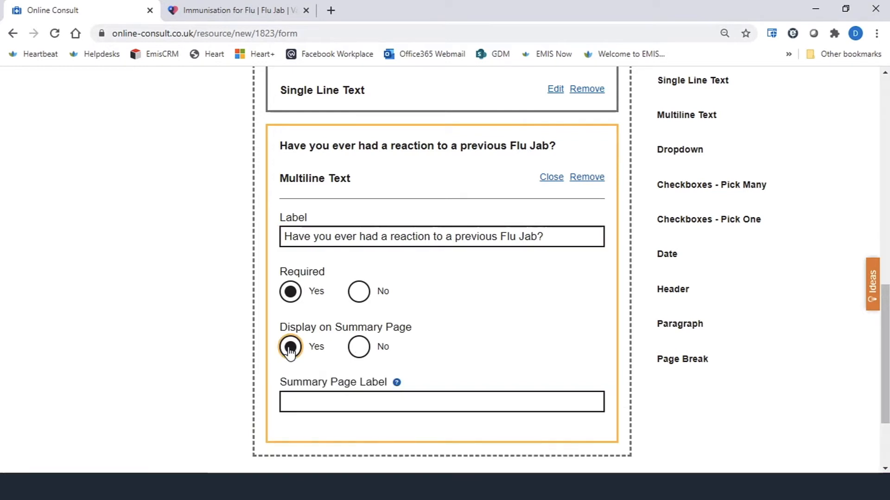
pyautogui.click(551, 178)
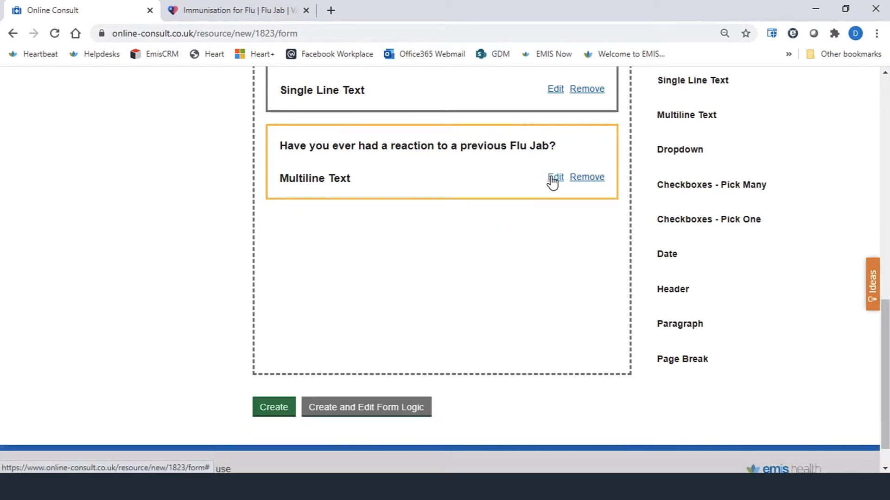
# - Add a Dropdown field below the reaction question and label it "Tell us your age range"
pyautogui.scroll(1, 510, 183)
pyautogui.scroll(1, 511, 185)
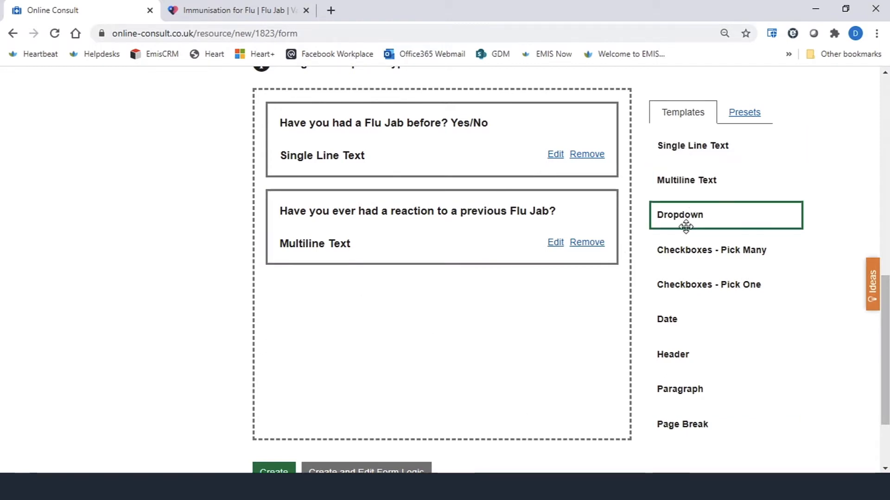
pyautogui.moveTo(691, 214); pyautogui.dragTo(333, 308)
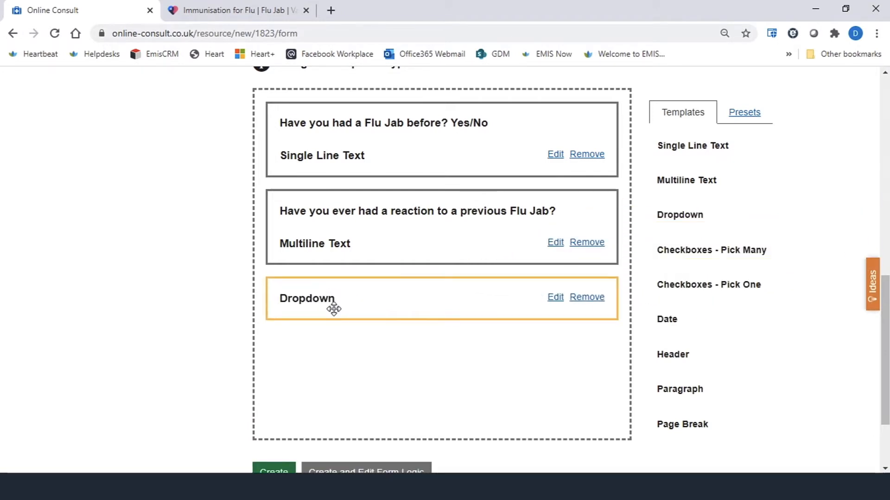
pyautogui.click(555, 298)
pyautogui.scroll(-1, 507, 315)
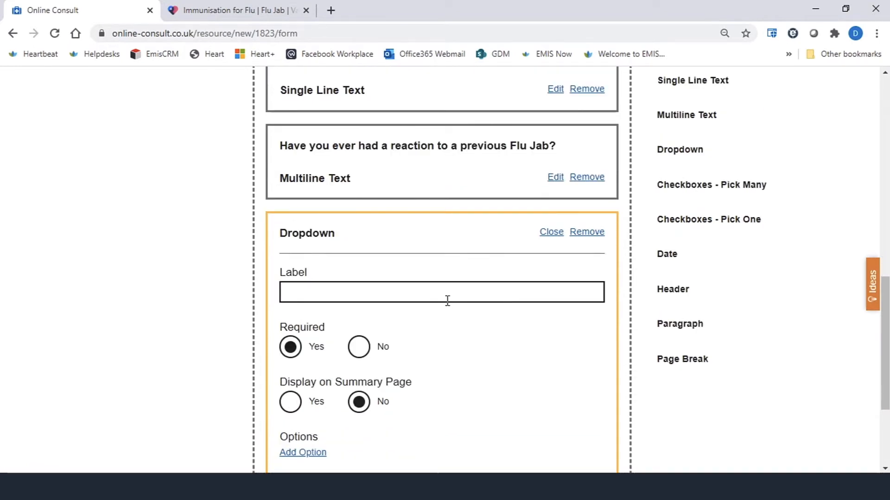
pyautogui.click(372, 289)
pyautogui.write('Tell us ')
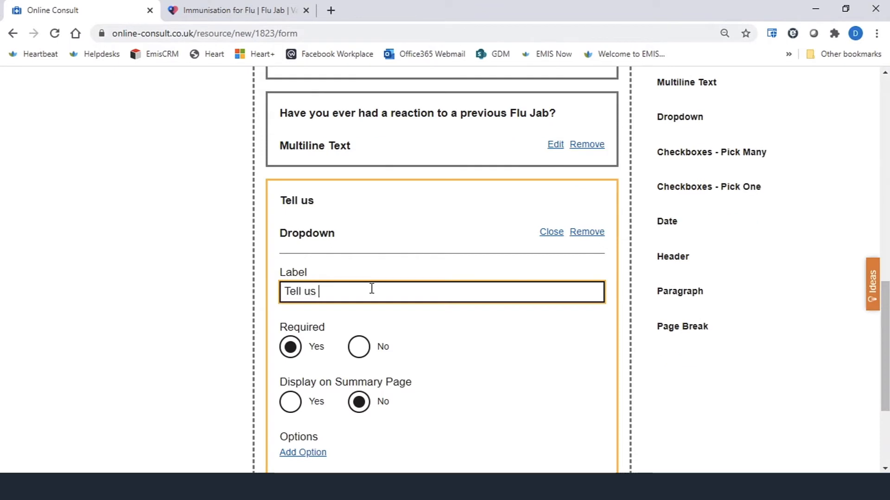
pyautogui.write('your age range')
# - Add the dropdown options "0 to 5 years" and "6 to 10 years"
pyautogui.scroll(-1, 325, 285)
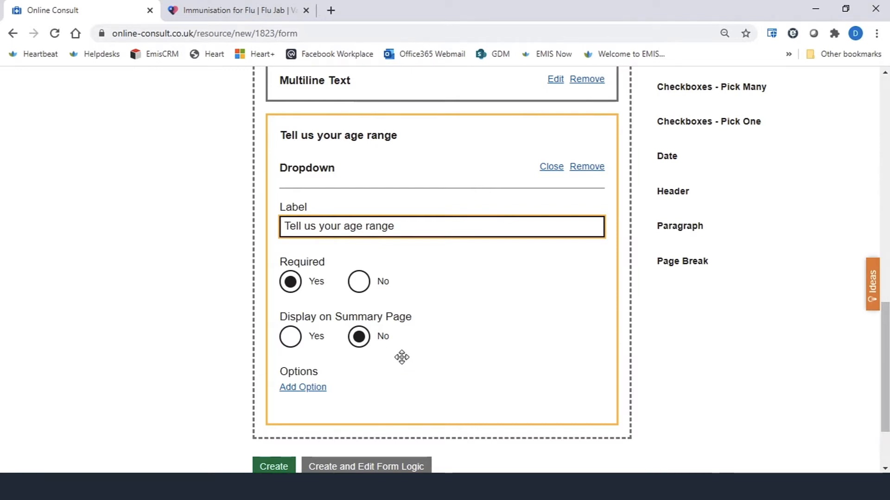
pyautogui.scroll(-1, 399, 357)
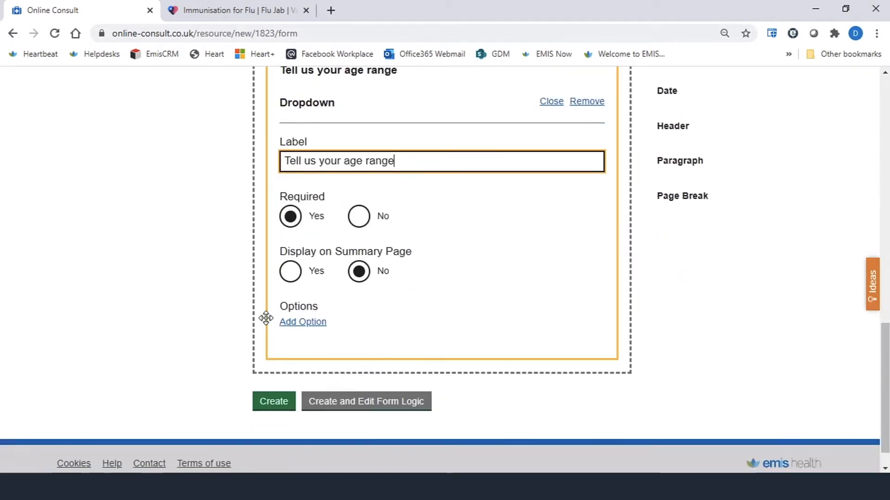
pyautogui.click(308, 323)
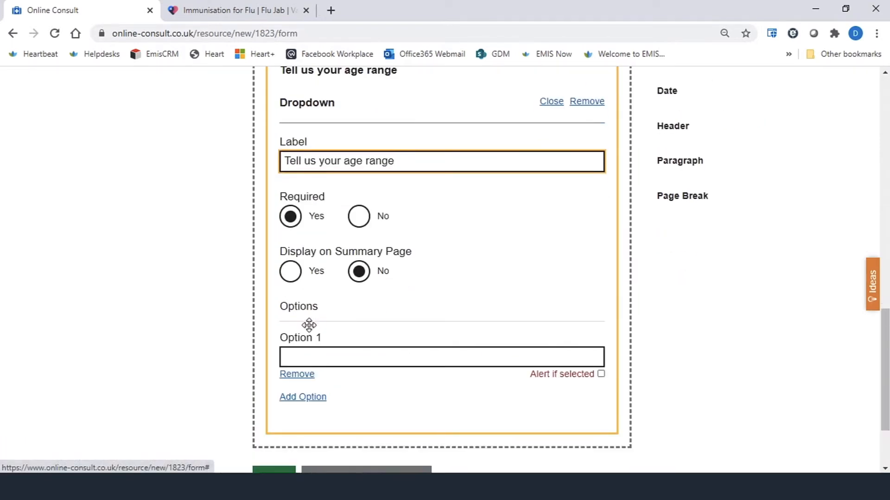
pyautogui.click(450, 361)
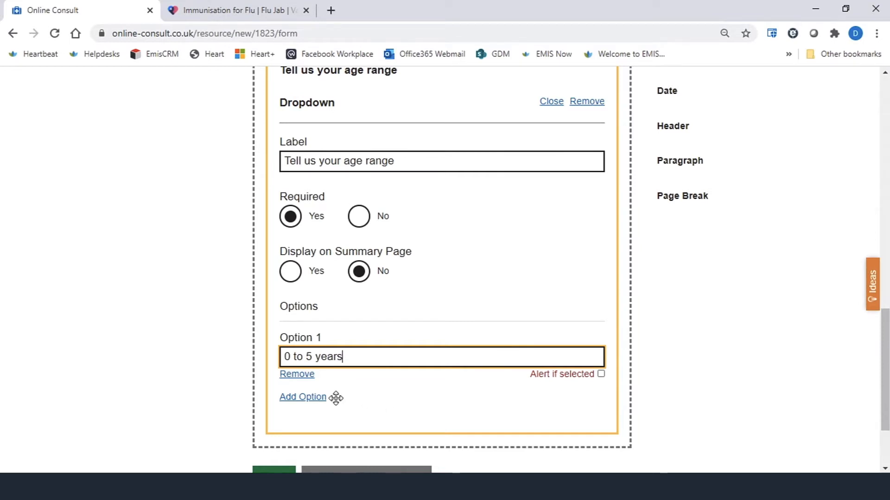
pyautogui.click(306, 398)
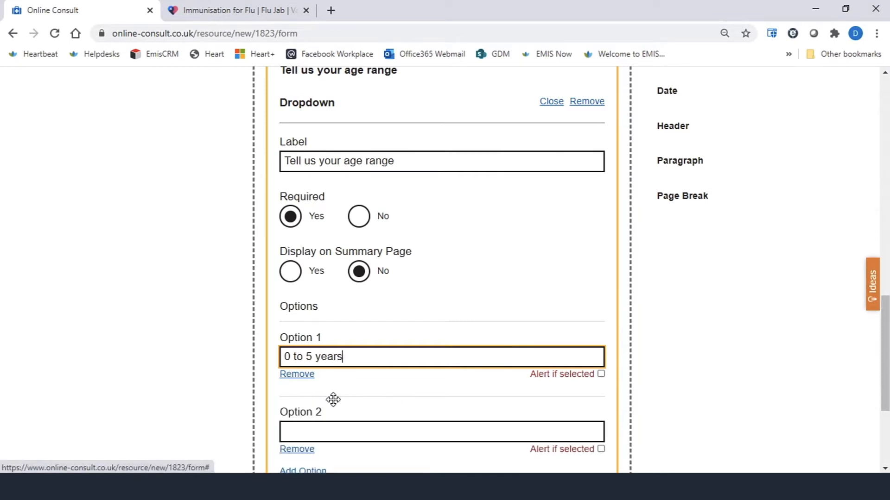
pyautogui.click(319, 429)
pyautogui.write('6 t')
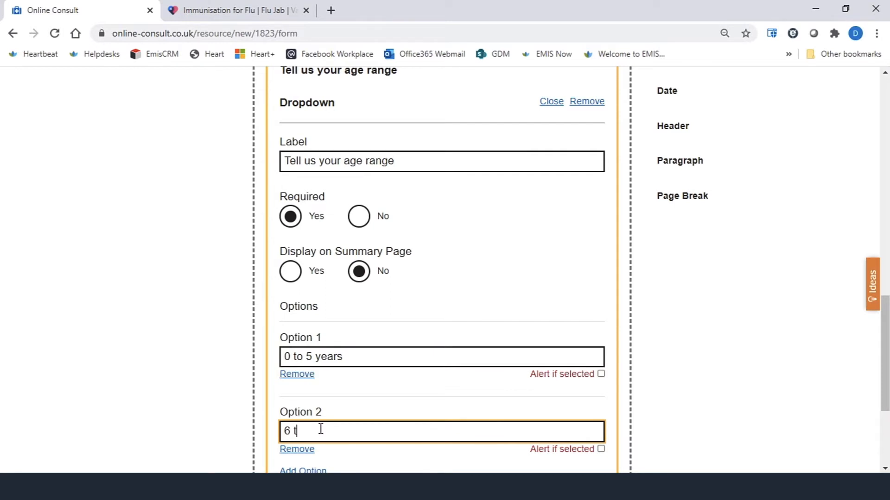
pyautogui.write('o 10 years')
# - Add the dropdown options "11 to 20 years" and "Over 65"
pyautogui.scroll(-3, 431, 390)
pyautogui.click(303, 341)
pyautogui.click(419, 376)
pyautogui.write('11 ')
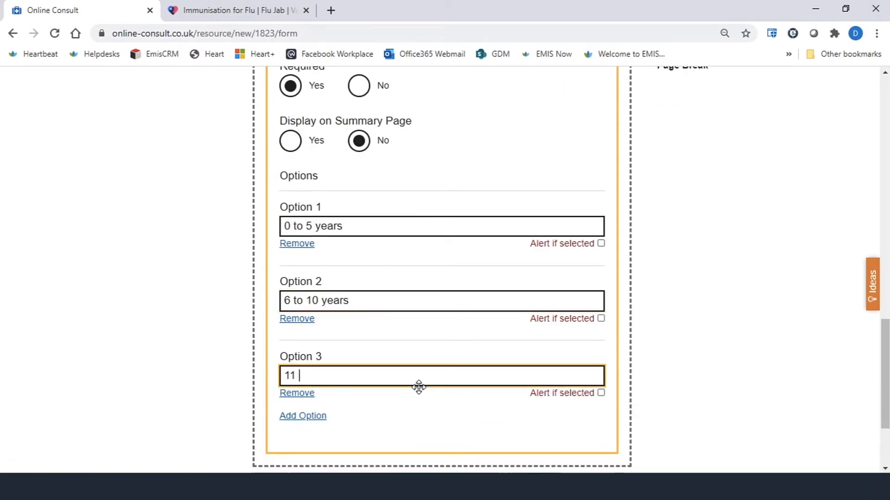
pyautogui.write('to 20 years')
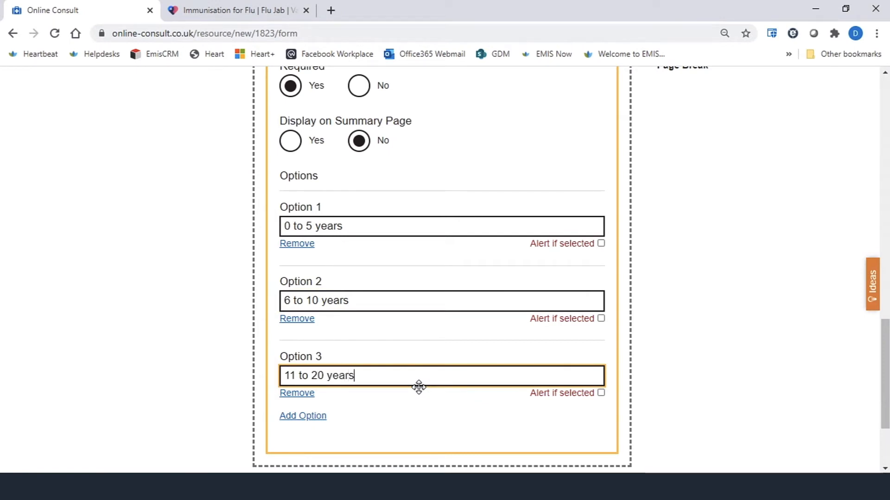
pyautogui.click(303, 416)
pyautogui.click(348, 446)
pyautogui.write('O')
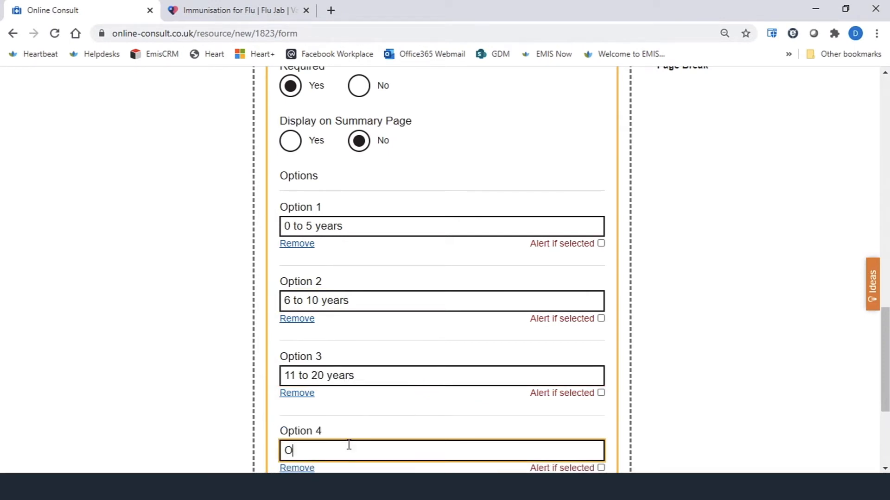
pyautogui.write('ver 65')
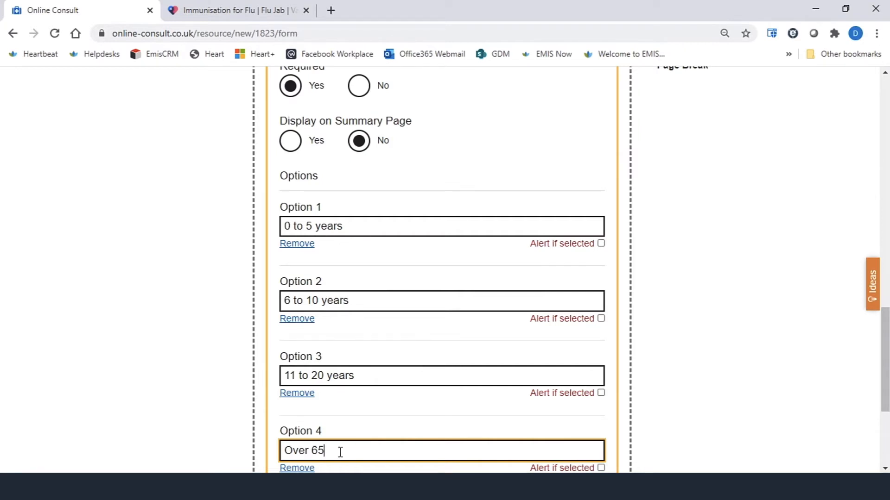
# - Review the age range dropdown's options and close its settings
pyautogui.scroll(3, 413, 242)
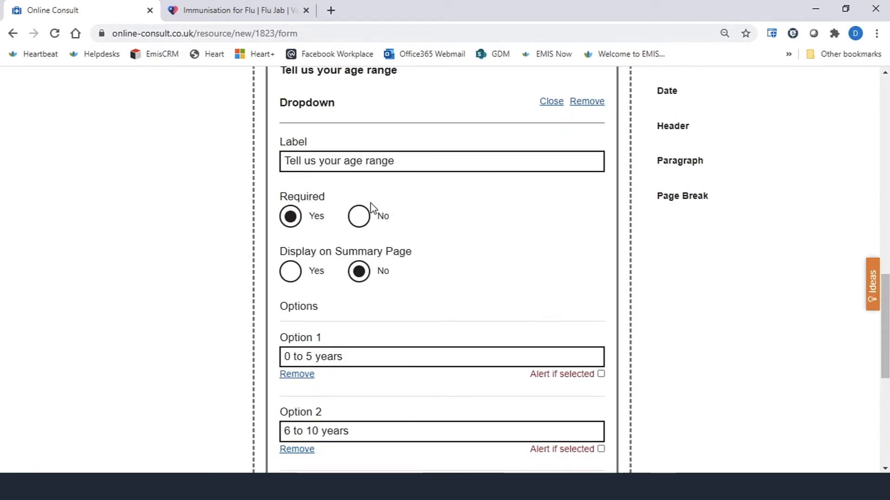
pyautogui.scroll(2, 406, 232)
pyautogui.scroll(-4, 407, 232)
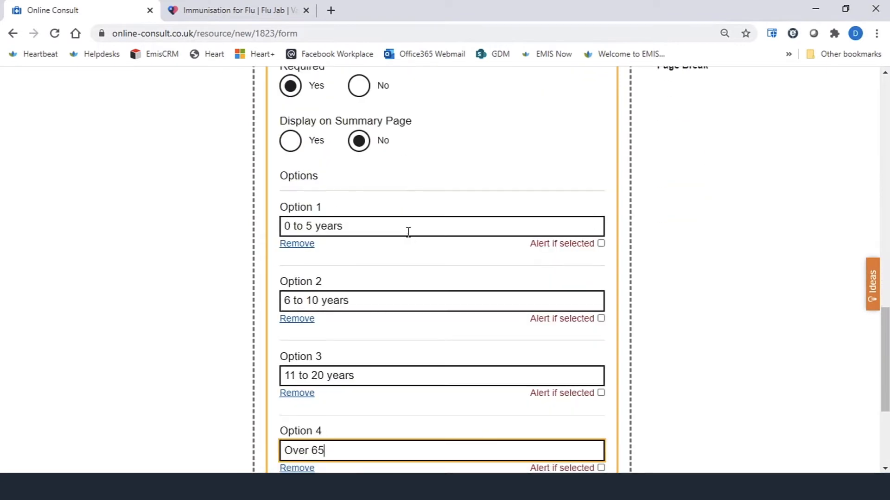
pyautogui.scroll(4, 407, 232)
pyautogui.scroll(-5, 407, 232)
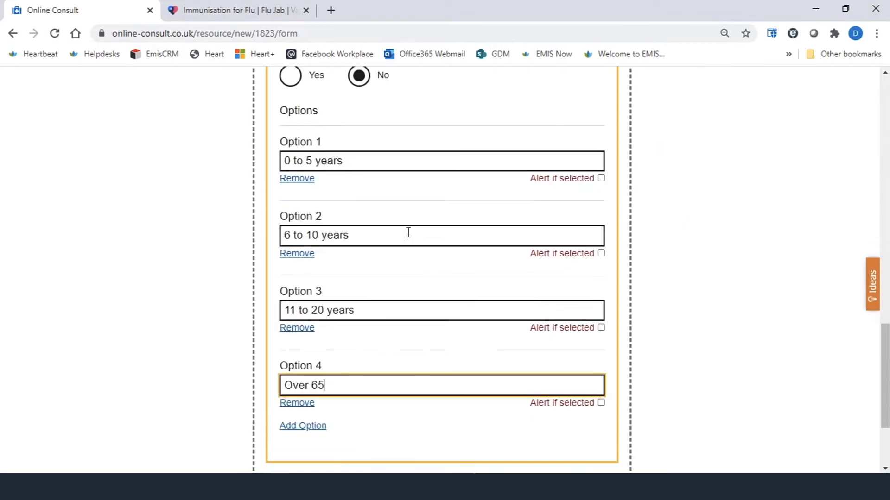
pyautogui.scroll(5, 408, 232)
pyautogui.click(552, 168)
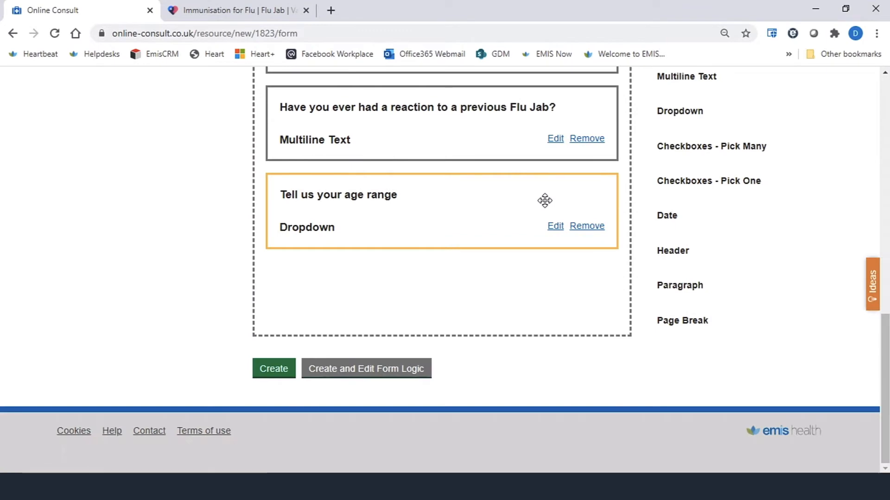
# - Add a Checkboxes - Pick Many field below the age range dropdown
pyautogui.scroll(2, 728, 121)
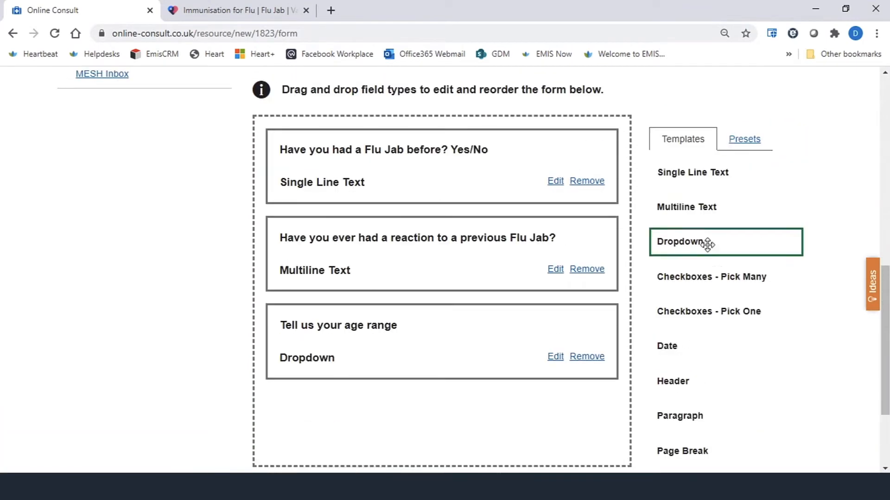
pyautogui.scroll(-1, 695, 240)
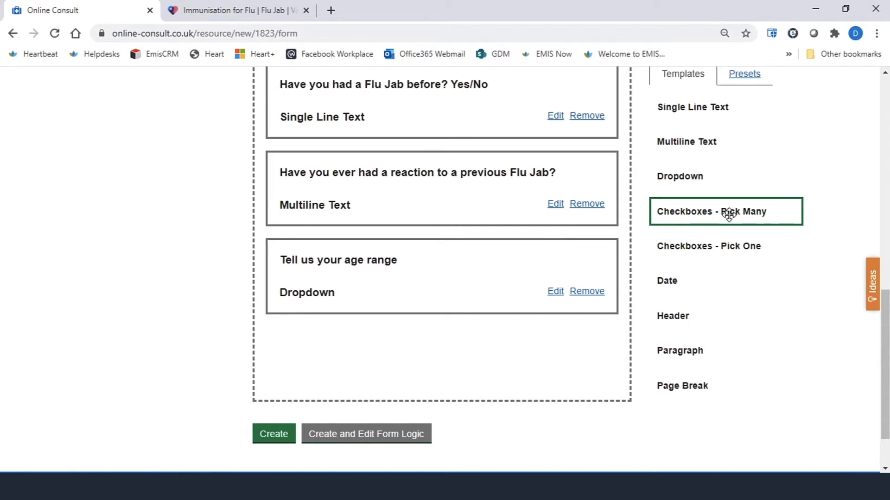
pyautogui.moveTo(728, 214); pyautogui.dragTo(561, 287)
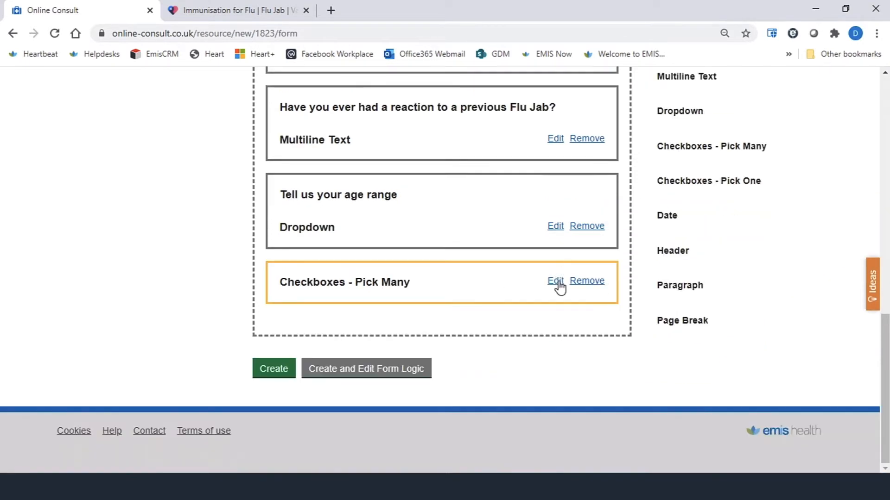
# - Open the checkboxes field's settings and set its label to "Please select your current medical conditions from the list below"
pyautogui.click(560, 287)
pyautogui.click(345, 341)
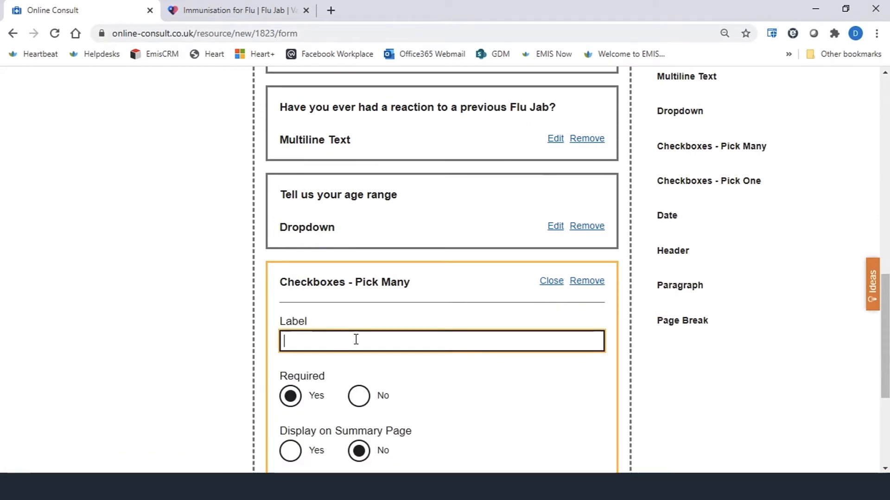
pyautogui.write('Curren')
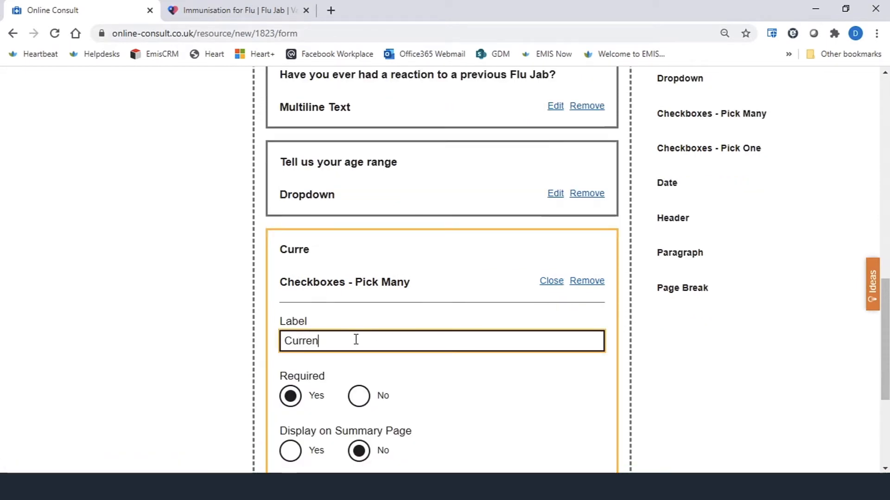
pyautogui.write('t medical ')
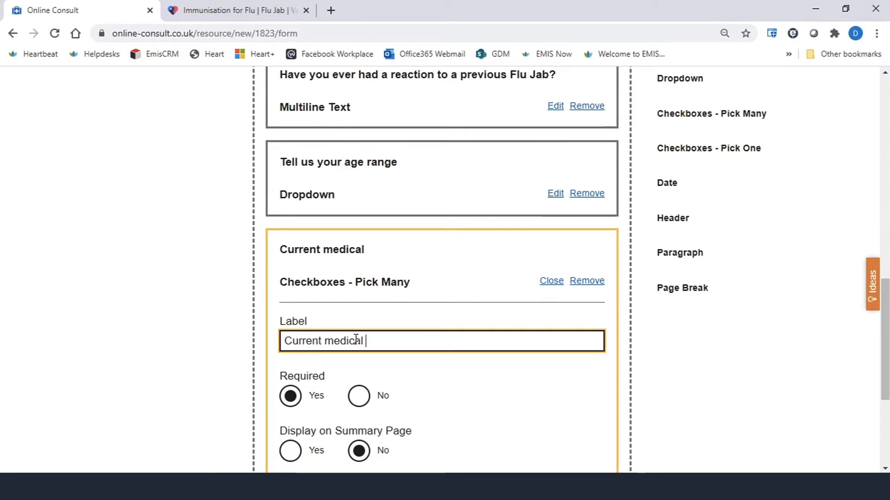
pyautogui.write('conditions')
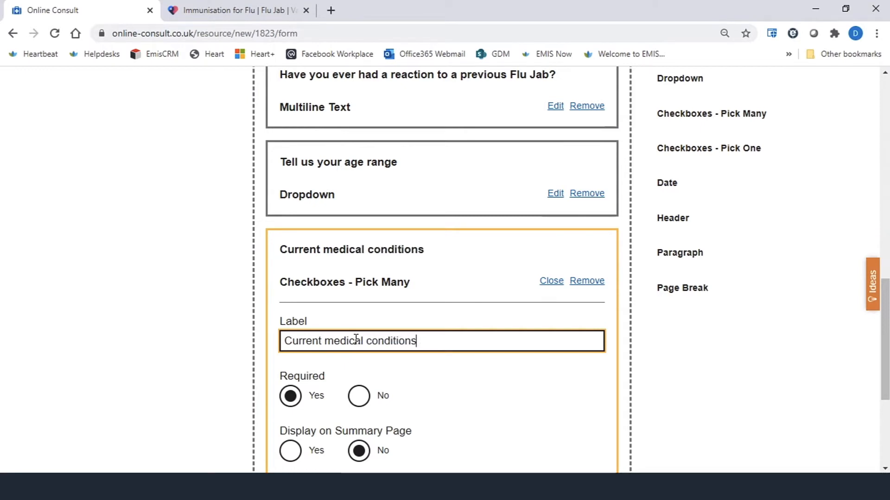
pyautogui.scroll(-1, 362, 343)
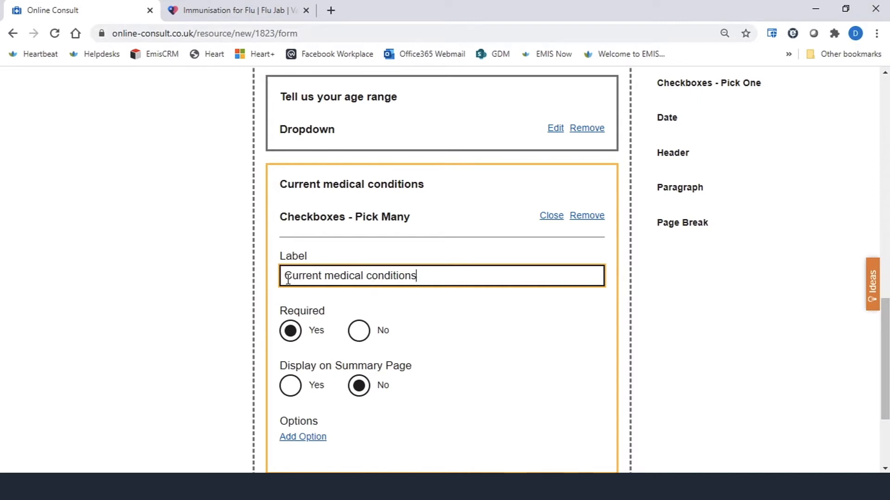
pyautogui.write('Please se')
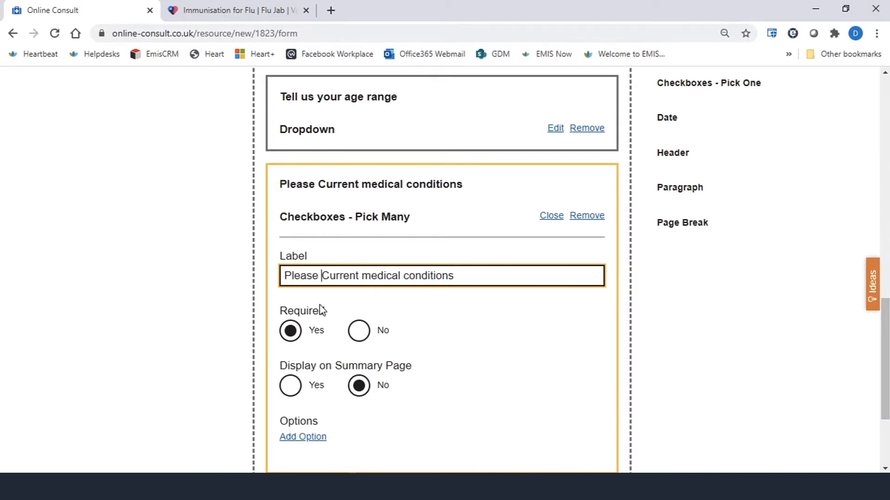
pyautogui.write('lect your')
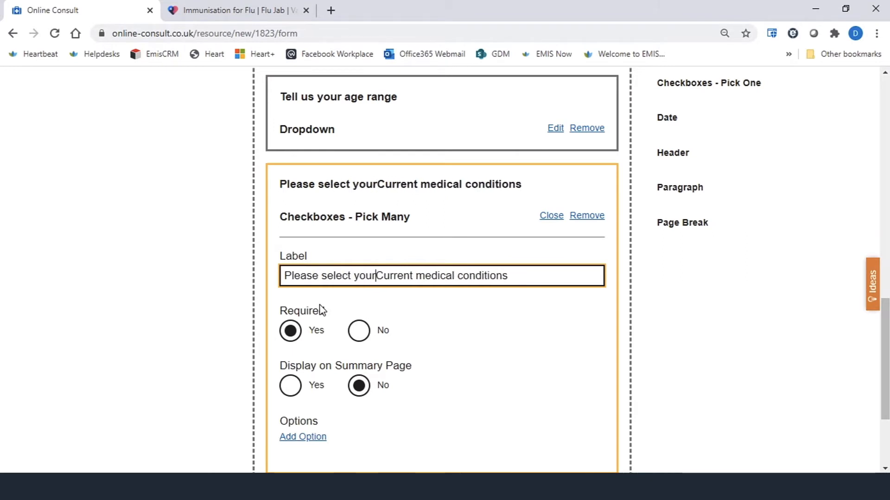
pyautogui.press('Delete')
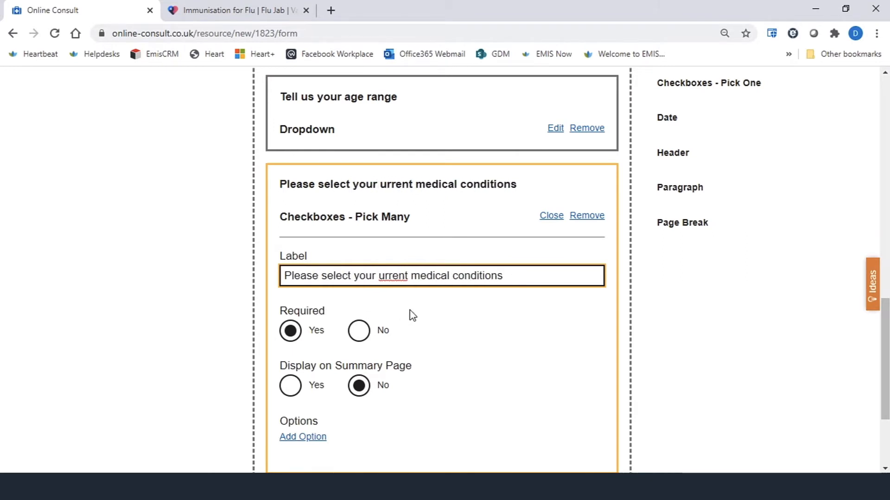
pyautogui.write('c')
pyautogui.click(541, 275)
pyautogui.write('rom t')
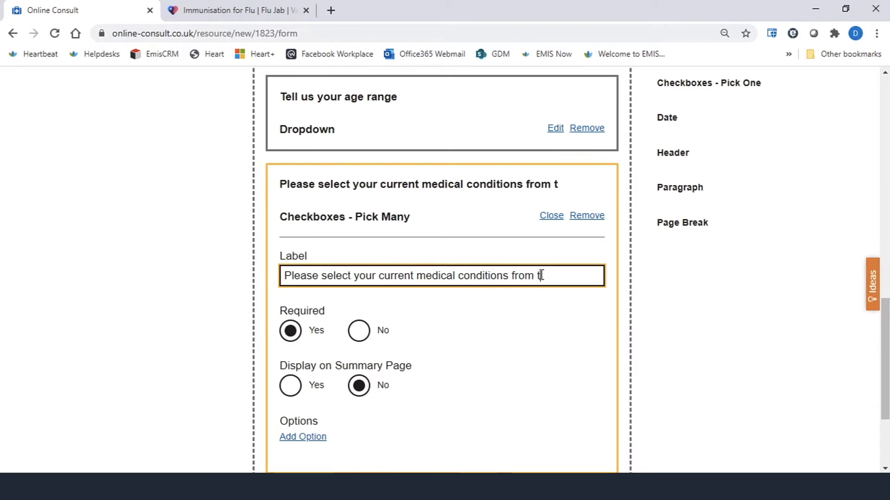
pyautogui.write('he list below')
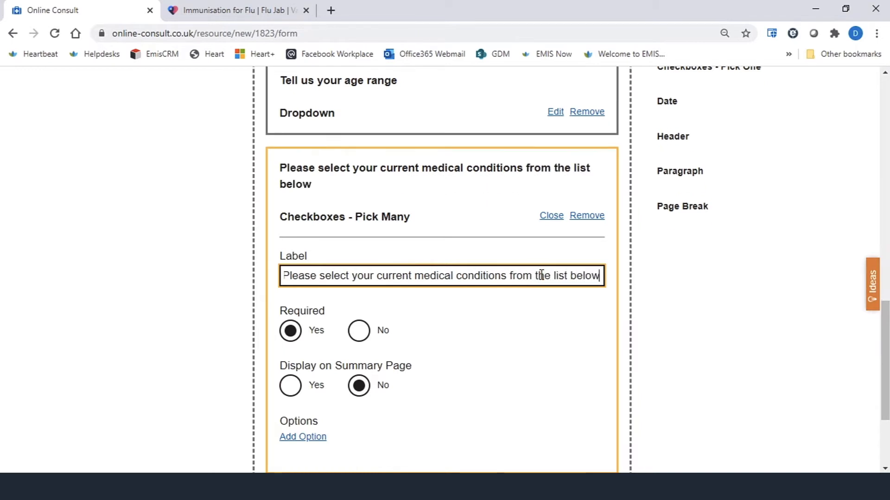
# - Show the field on the summary page and add a first option "Asthma"
pyautogui.click(292, 387)
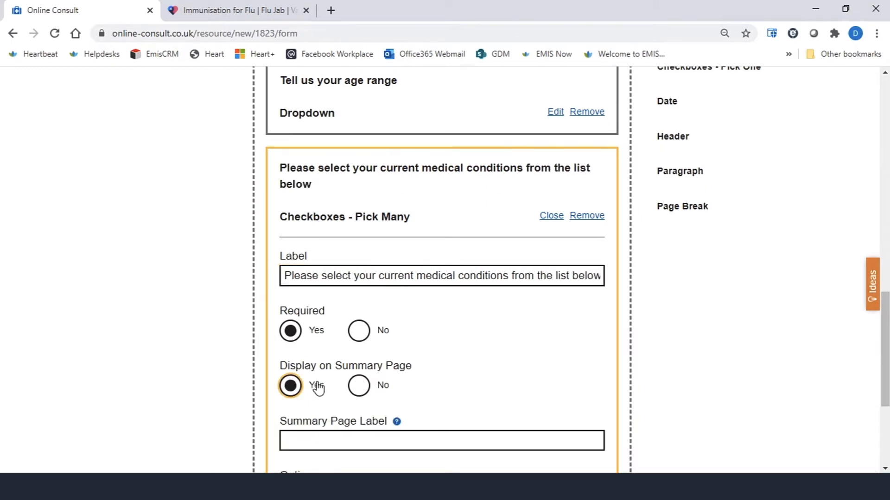
pyautogui.scroll(-5, 325, 382)
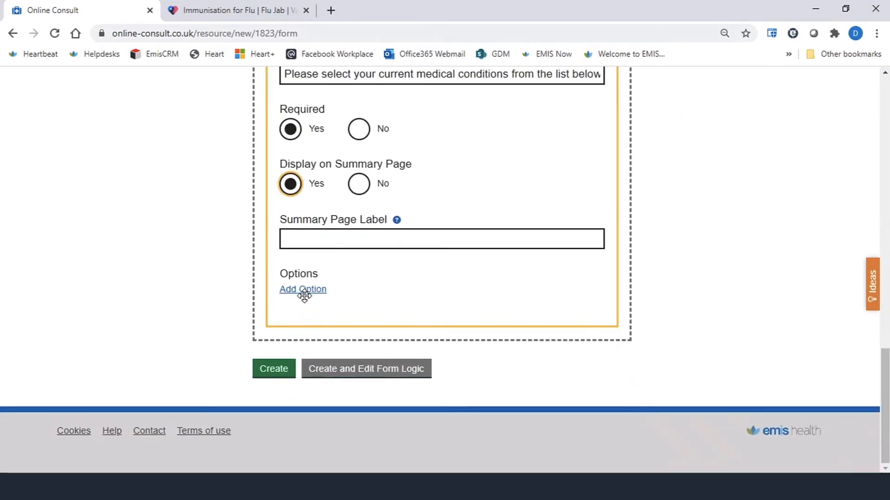
pyautogui.click(303, 290)
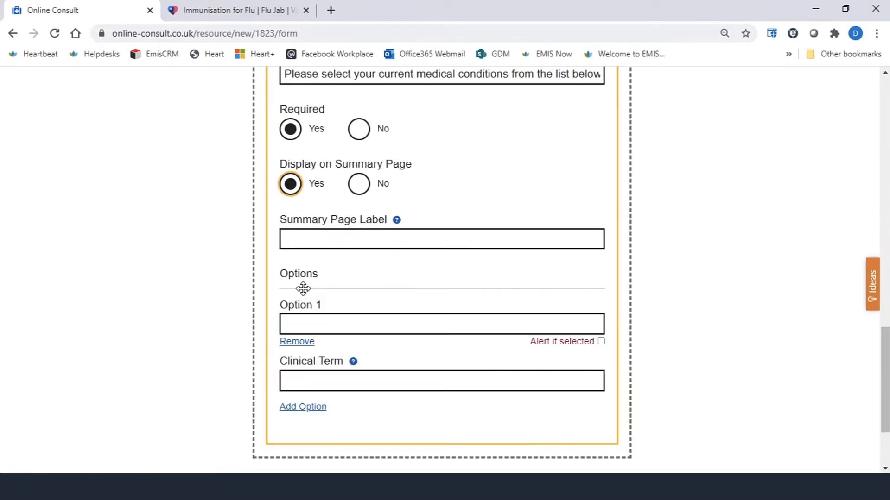
pyautogui.scroll(-2, 308, 278)
pyautogui.click(458, 268)
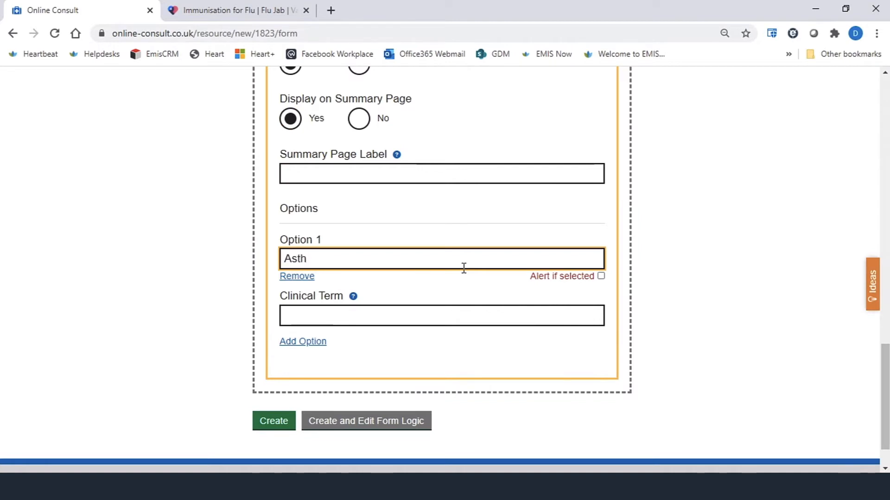
pyautogui.write('Asthma')
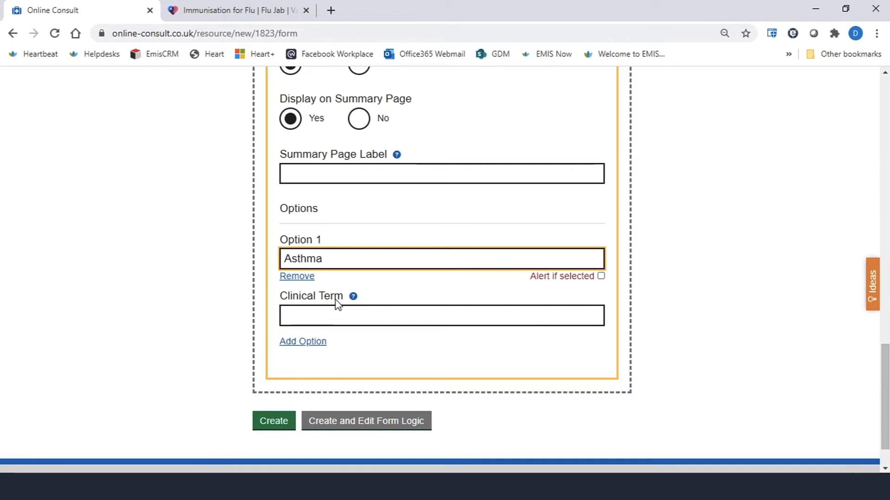
# - Try enabling the alert-if-selected and prevent-continuing settings for the Asthma option
pyautogui.moveTo(354, 299)
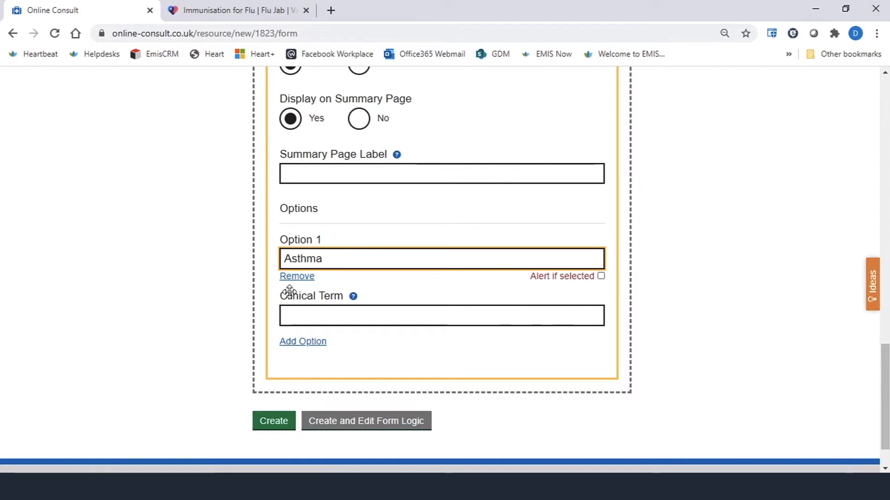
pyautogui.click(601, 277)
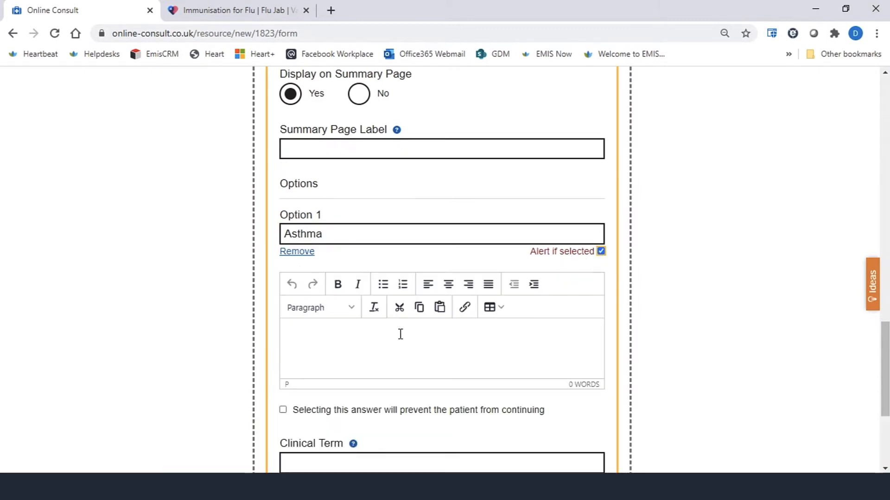
pyautogui.click(388, 329)
pyautogui.click(388, 331)
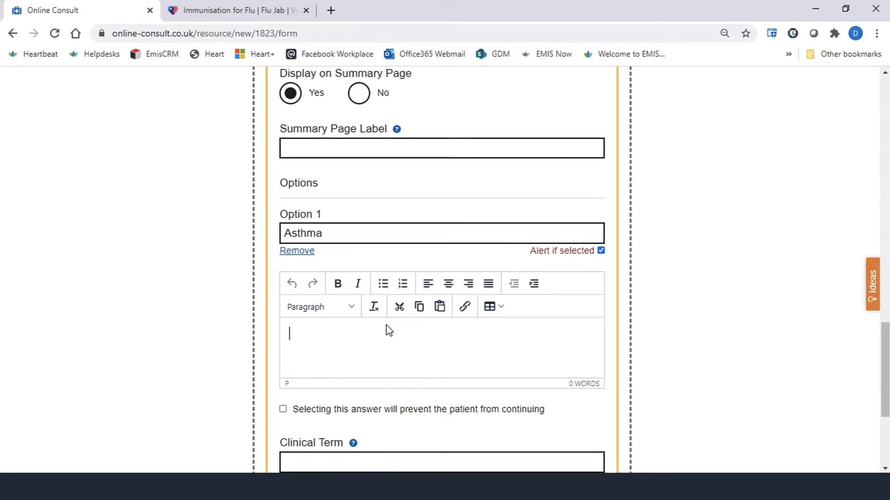
pyautogui.scroll(-1, 389, 330)
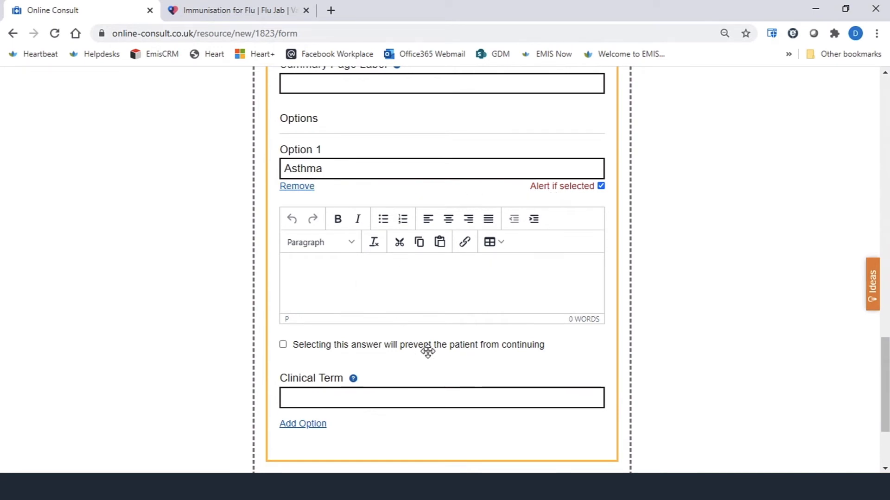
pyautogui.scroll(-1, 332, 190)
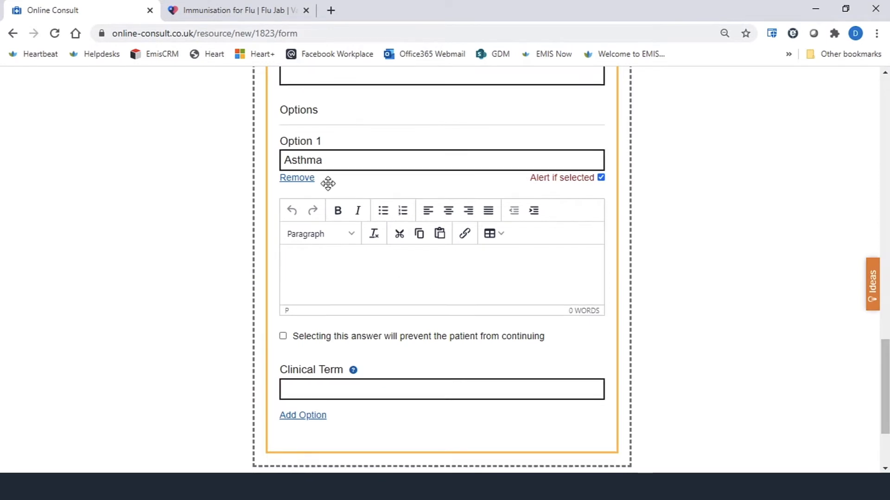
pyautogui.click(283, 279)
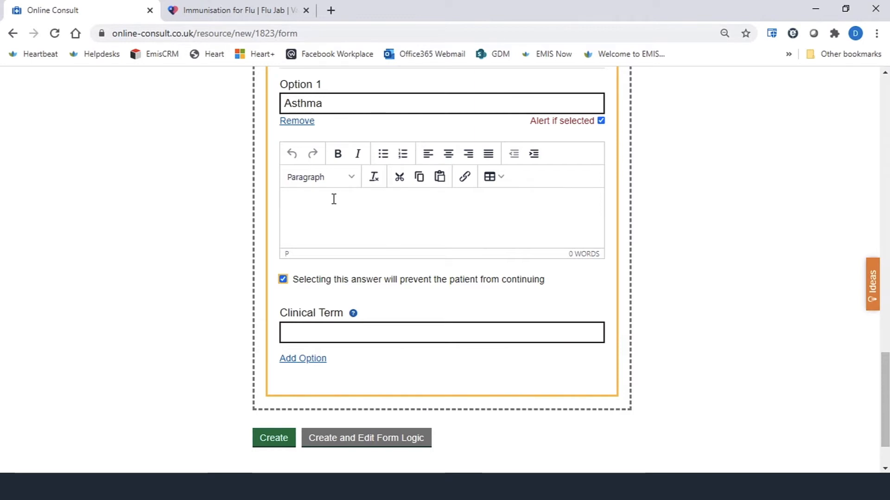
pyautogui.click(283, 279)
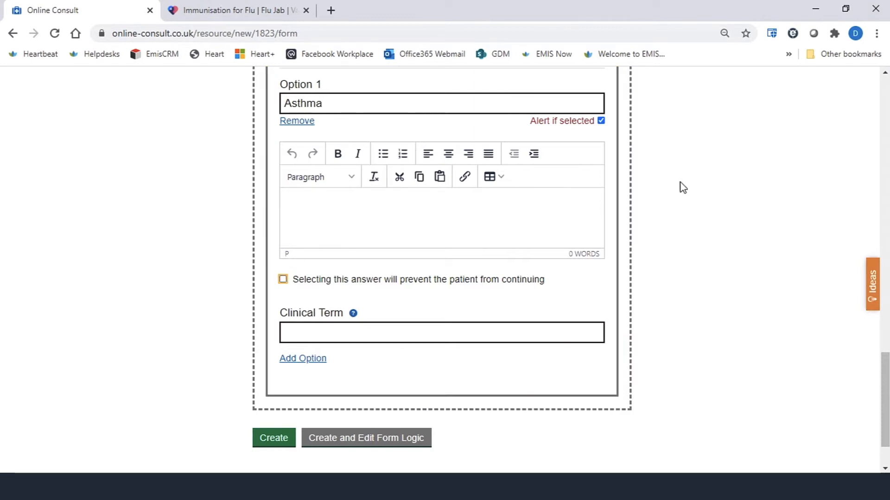
pyautogui.click(601, 121)
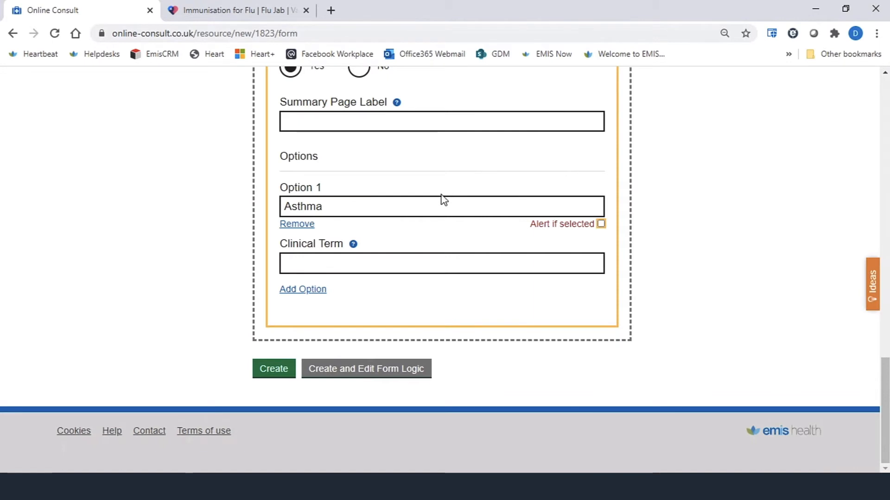
# - Enter "Diabetes" as the Asthma option's clinical term
pyautogui.click(323, 262)
pyautogui.write('Da')
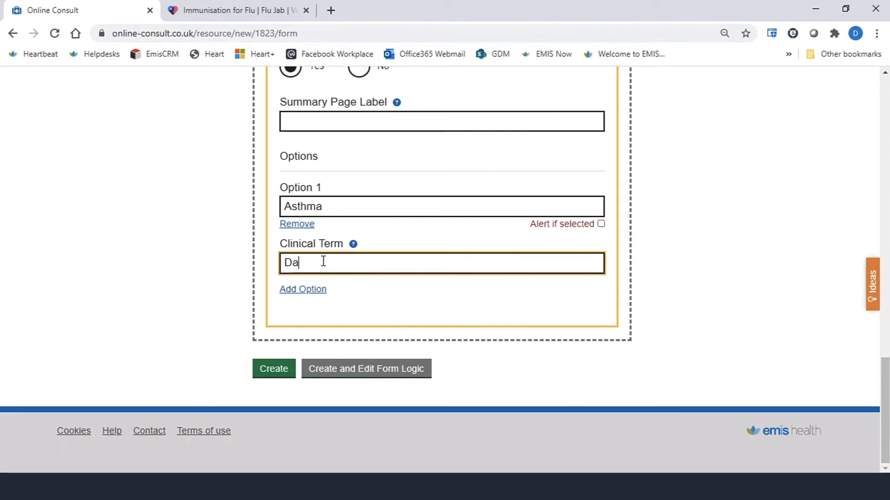
pyautogui.write('ibetes')
pyautogui.press('BackSpace')
pyautogui.press('BackSpace')
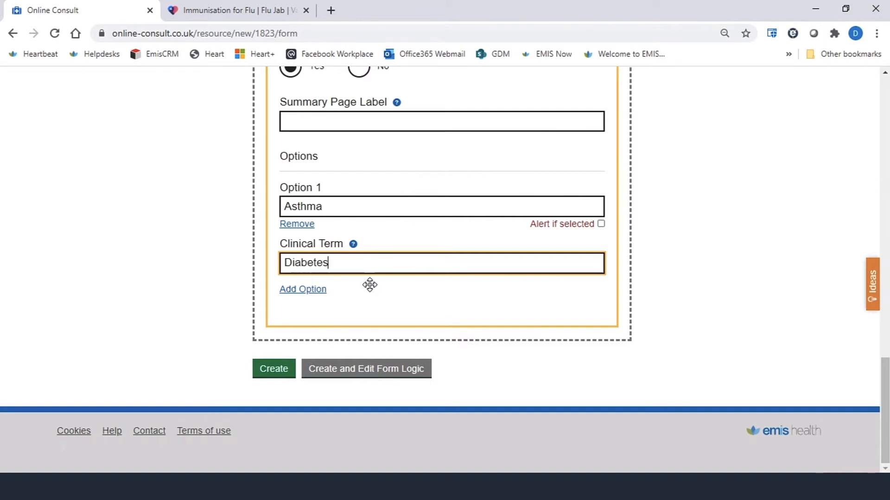
# - Add a second checkbox option "Heart Disease"
pyautogui.click(303, 289)
pyautogui.click(326, 325)
pyautogui.write('Heart ')
pyautogui.write('D')
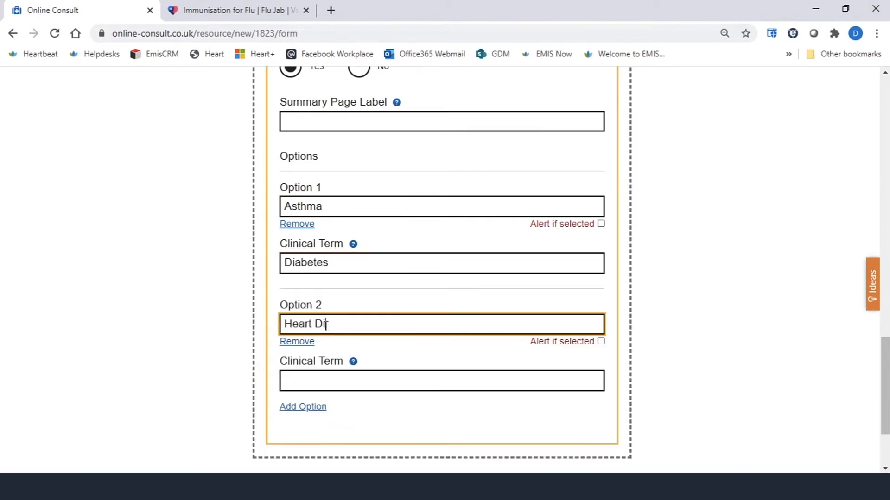
pyautogui.write('isease')
# - Clear the text from the Asthma option's clinical term field
pyautogui.scroll(4, 332, 316)
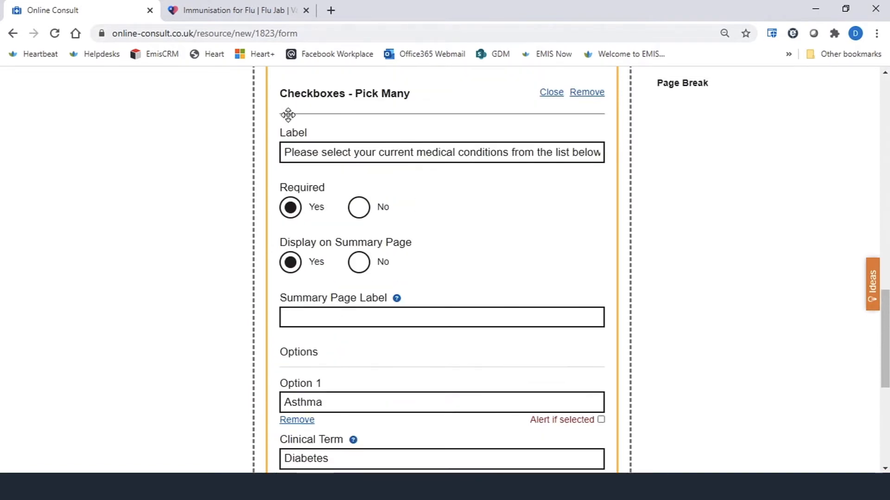
pyautogui.scroll(-4, 403, 216)
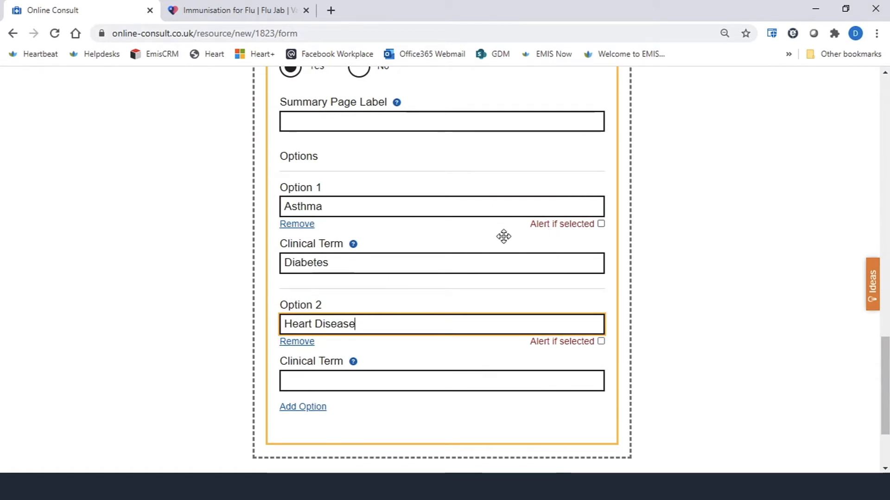
pyautogui.moveTo(372, 260); pyautogui.dragTo(255, 264)
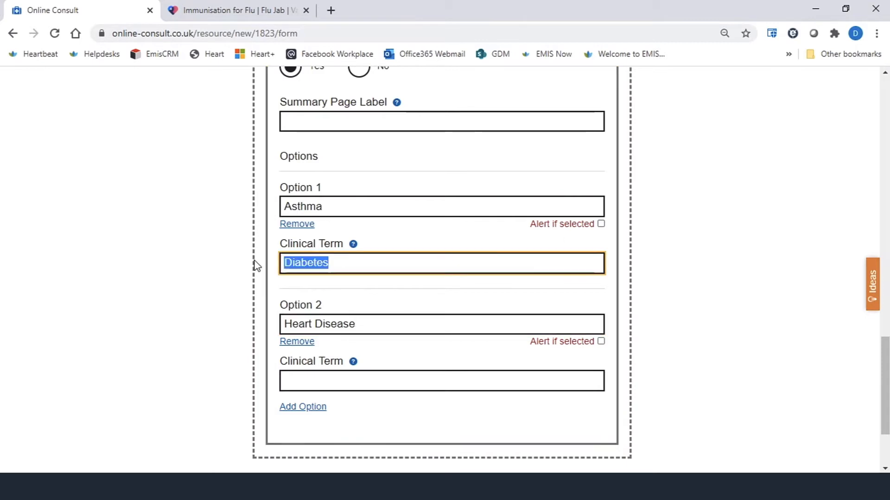
pyautogui.press('BackSpace')
# - Add a third checkbox option "Diabetes"
pyautogui.click(308, 410)
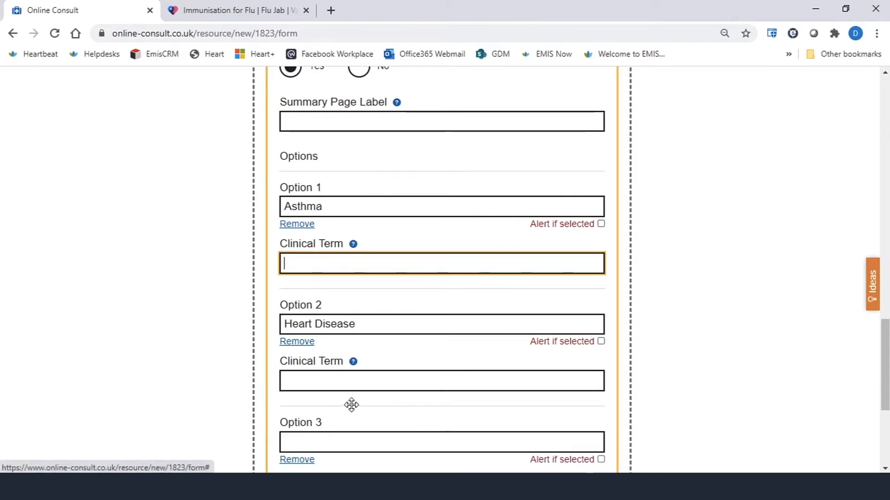
pyautogui.click(324, 440)
pyautogui.write('Diabet')
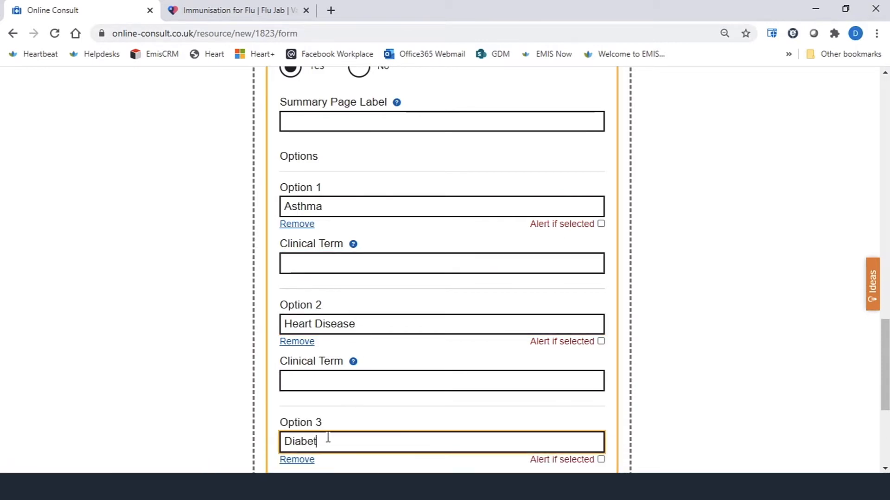
pyautogui.write('es')
pyautogui.press('BackSpace')
pyautogui.write('es')
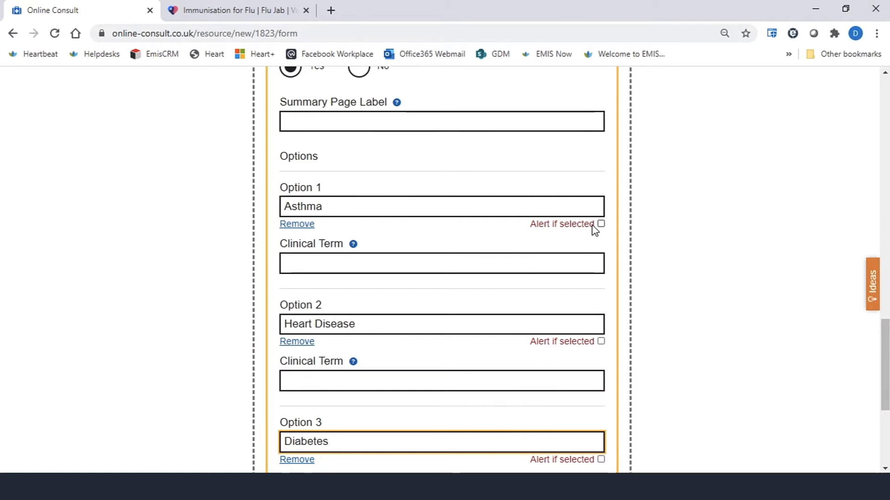
# - Review the medical conditions field's options and close its settings
pyautogui.scroll(-1, 473, 284)
pyautogui.scroll(-2, 474, 285)
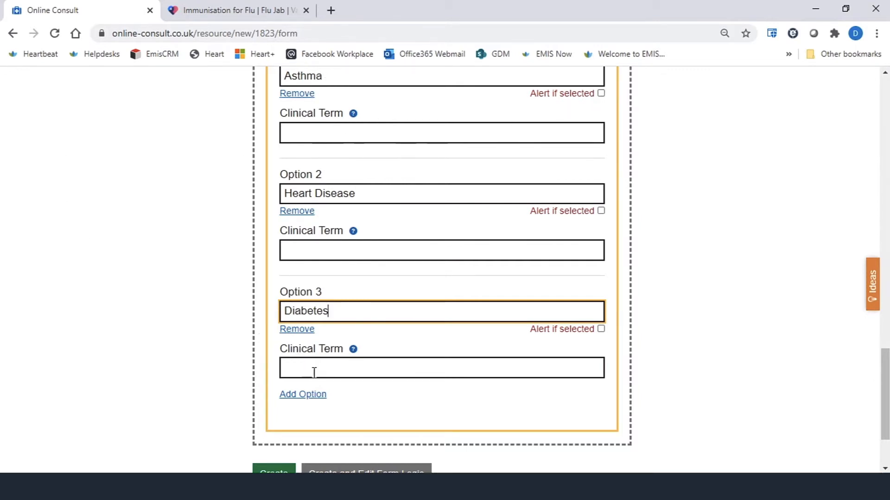
pyautogui.scroll(-2, 344, 419)
pyautogui.scroll(9, 391, 373)
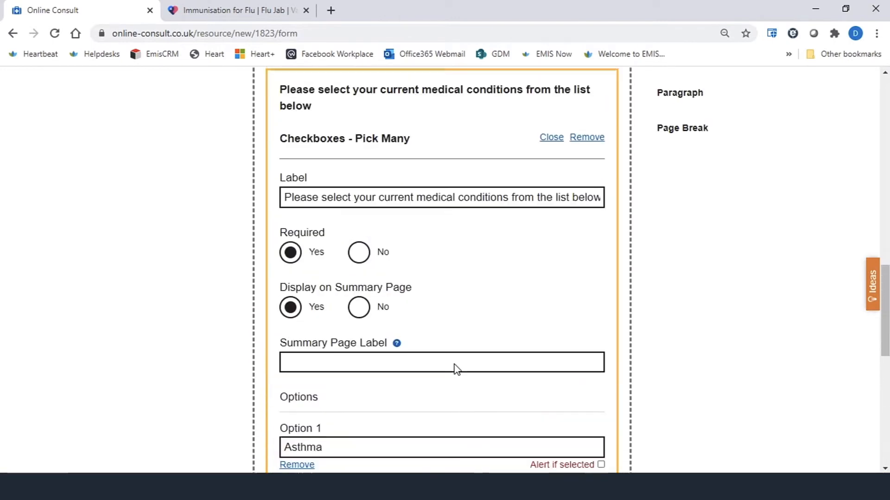
pyautogui.click(551, 155)
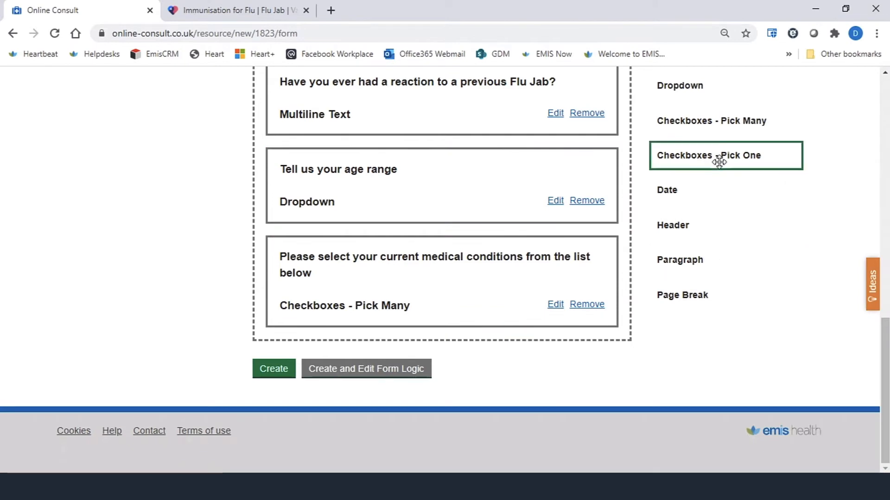
# - Add a Checkboxes - Pick One field at the end of the form labelled "Are you scared of needles?"
pyautogui.moveTo(718, 162); pyautogui.dragTo(343, 359)
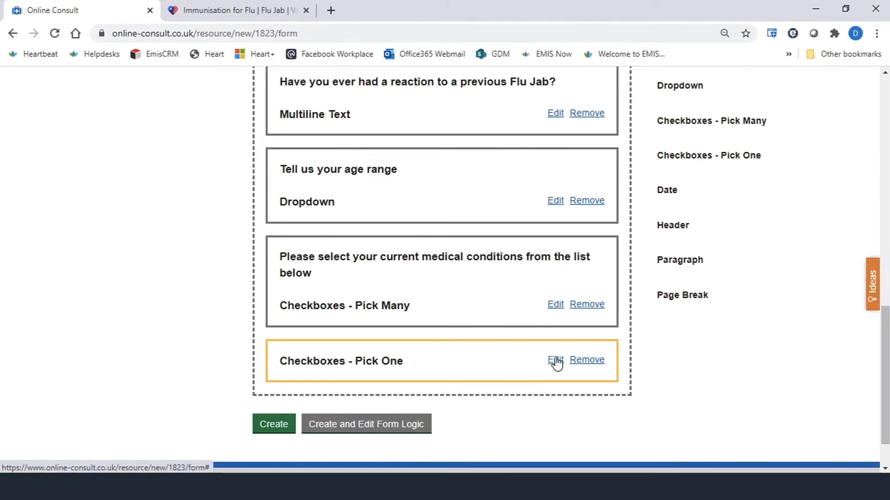
pyautogui.click(556, 363)
pyautogui.click(356, 424)
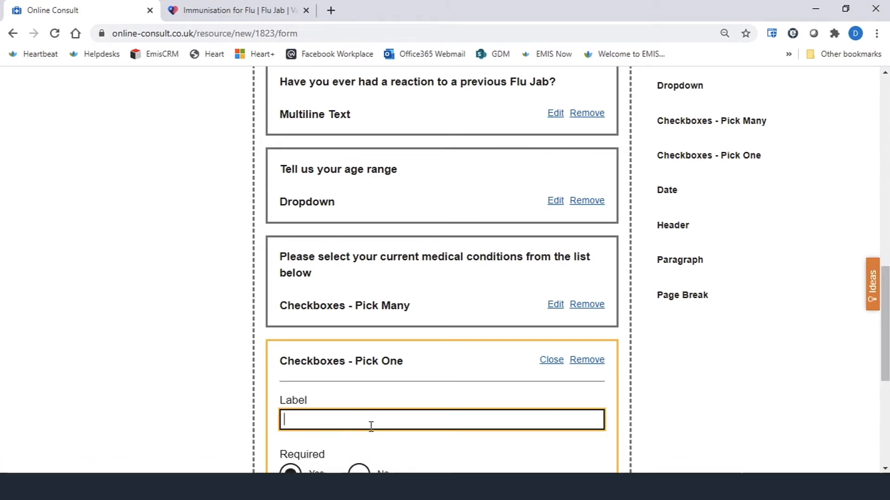
pyautogui.write('Are ')
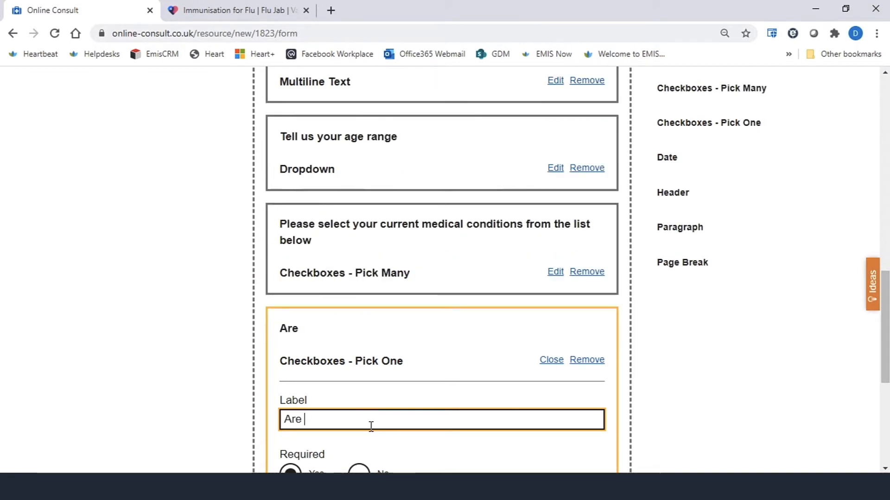
pyautogui.write('you scared of')
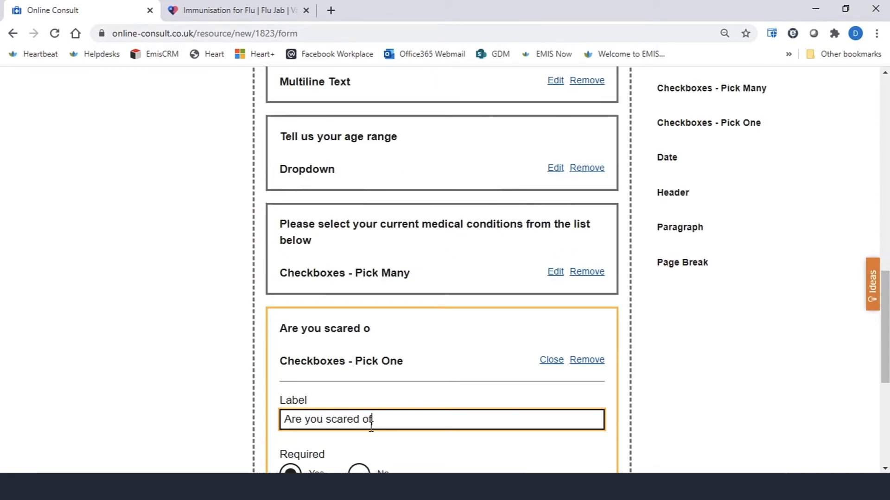
pyautogui.write(' needles')
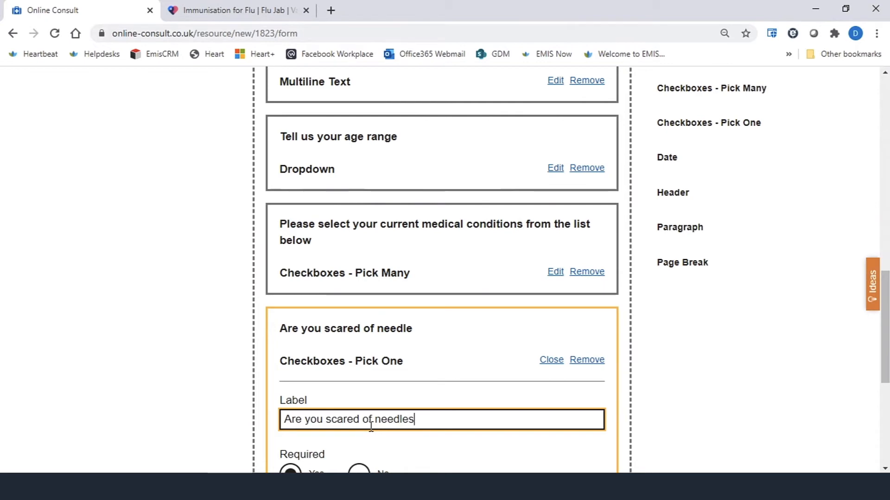
pyautogui.write('?')
# - Give the needles question the options "Yes" and "No" and close its settings
pyautogui.scroll(-3, 449, 403)
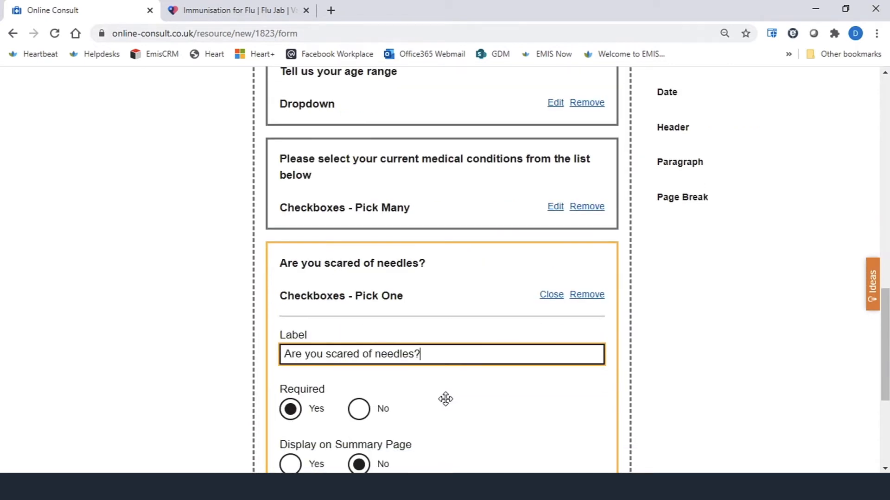
pyautogui.scroll(-1, 442, 403)
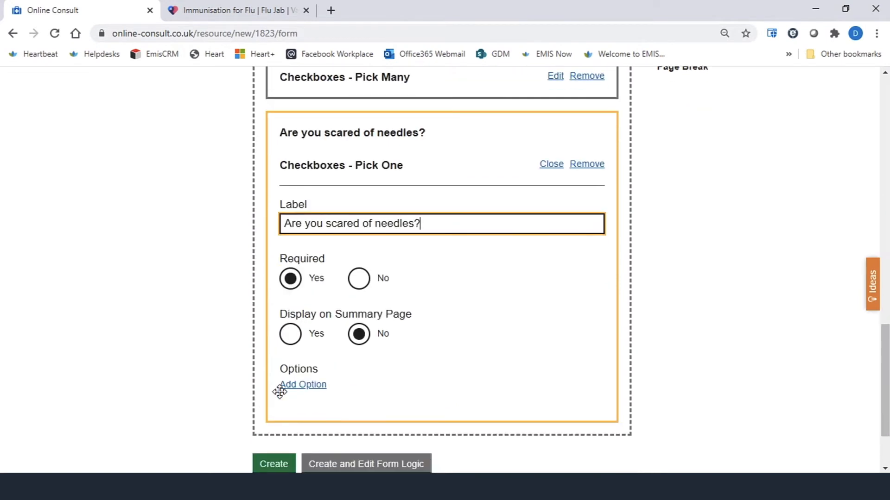
pyautogui.click(299, 386)
pyautogui.click(352, 420)
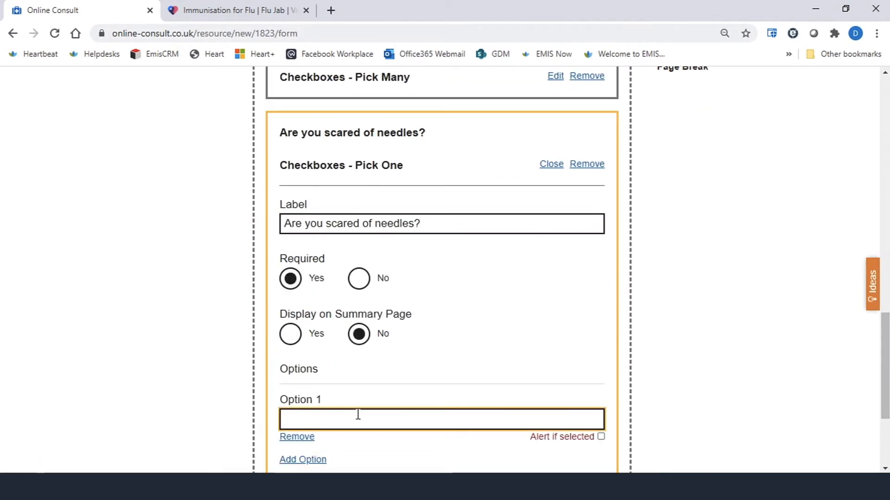
pyautogui.write('Yes')
pyautogui.scroll(-3, 354, 419)
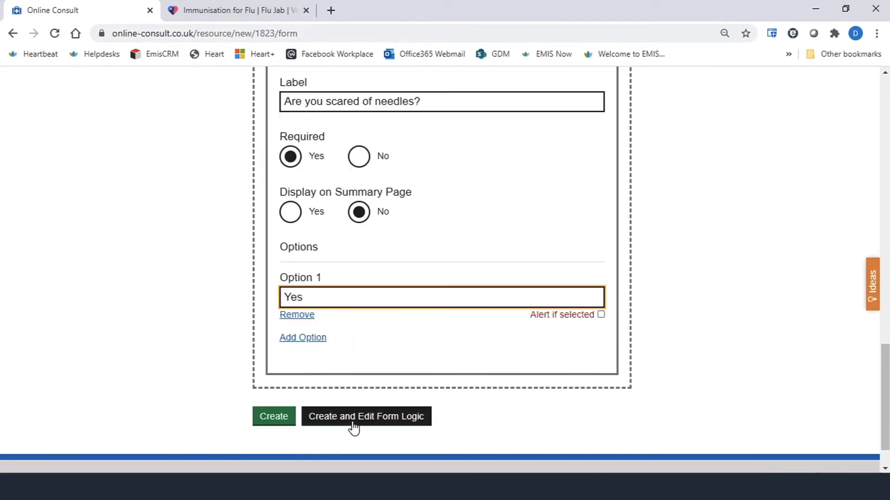
pyautogui.click(318, 331)
pyautogui.click(317, 367)
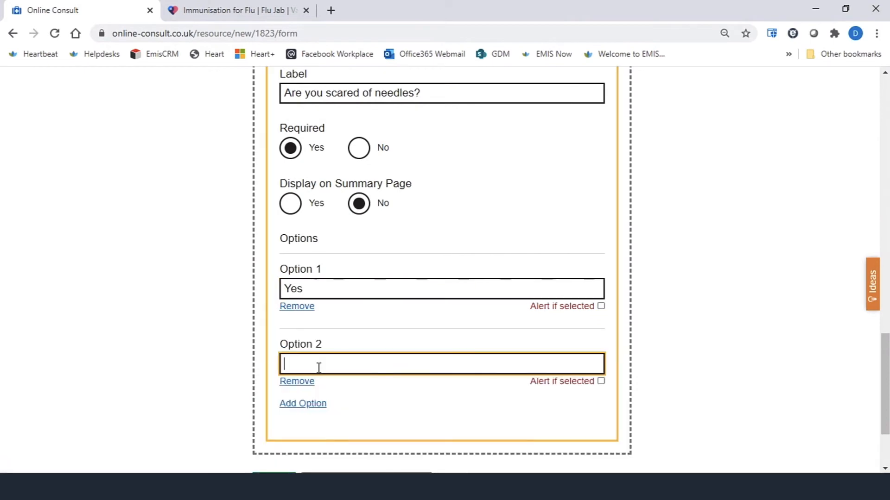
pyautogui.write('No')
pyautogui.scroll(4, 572, 282)
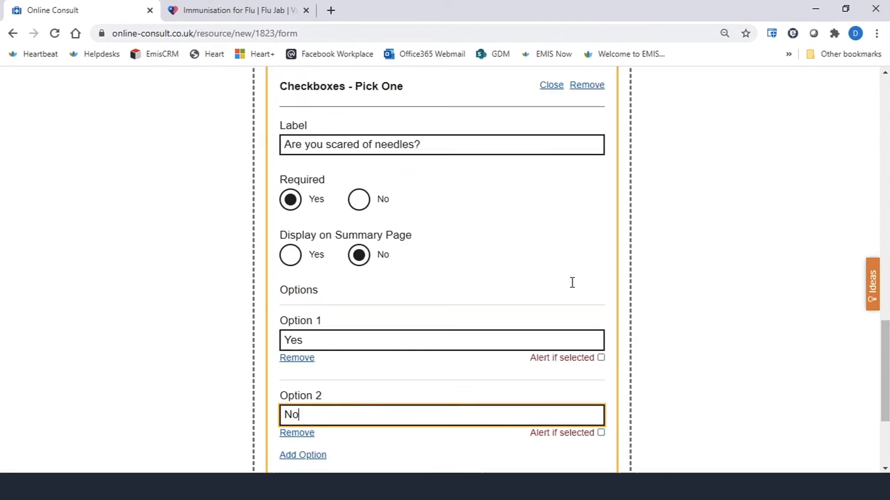
pyautogui.click(551, 230)
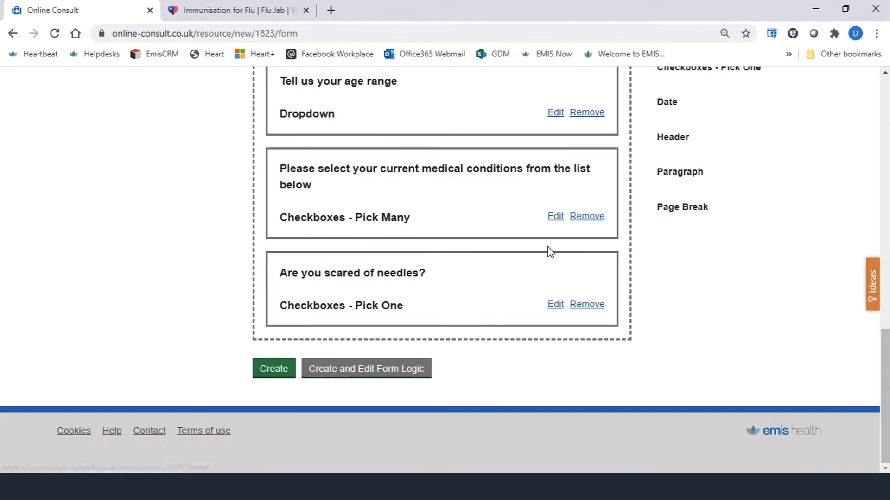
# - Add a Date field at the end of the form labelled "Date of last Flu Jab"
pyautogui.scroll(2, 738, 255)
pyautogui.scroll(1, 738, 253)
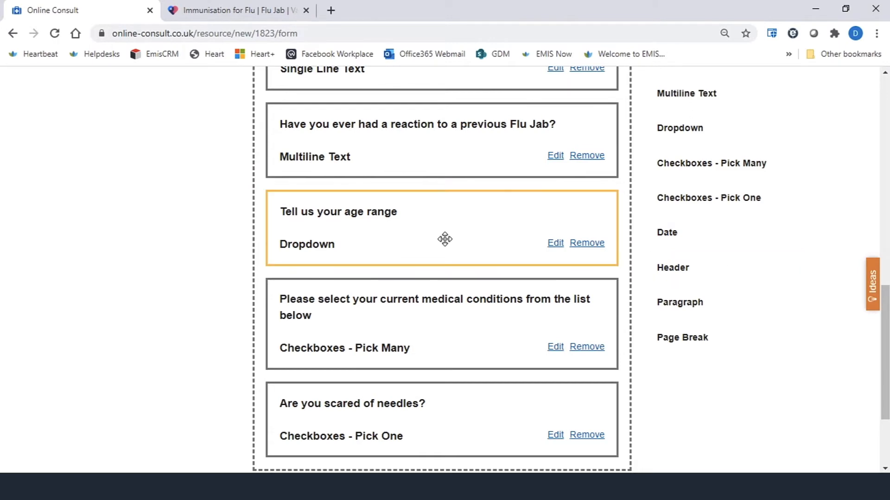
pyautogui.scroll(-3, 447, 238)
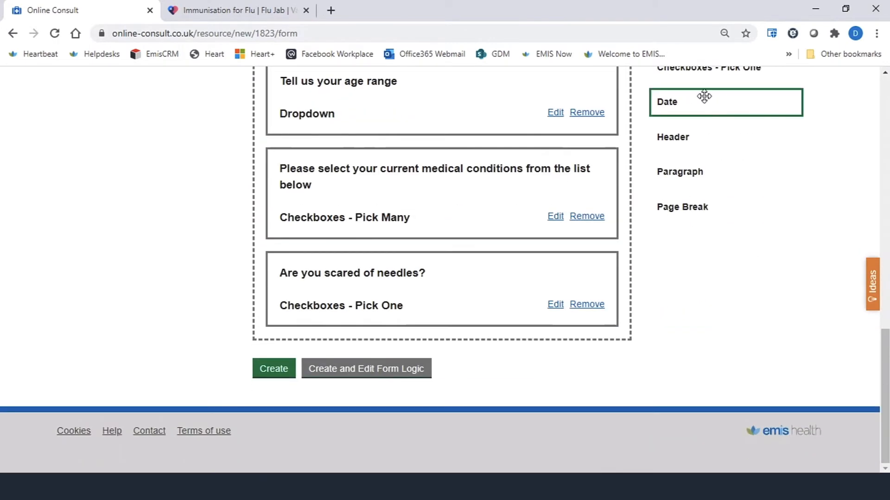
pyautogui.moveTo(704, 96); pyautogui.dragTo(410, 341)
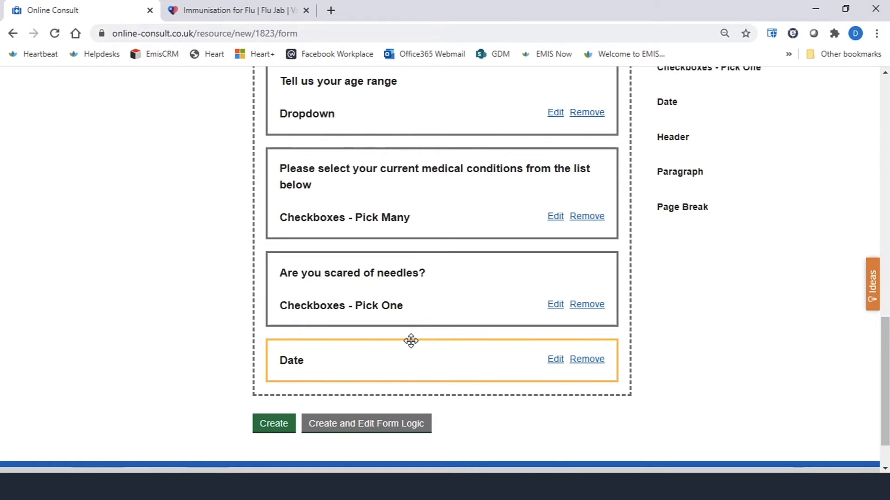
pyautogui.scroll(4, 437, 278)
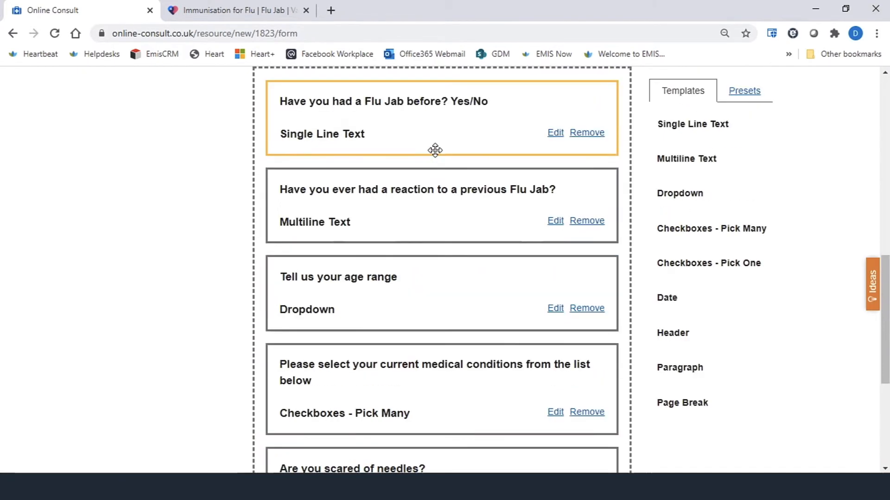
pyautogui.scroll(-4, 438, 304)
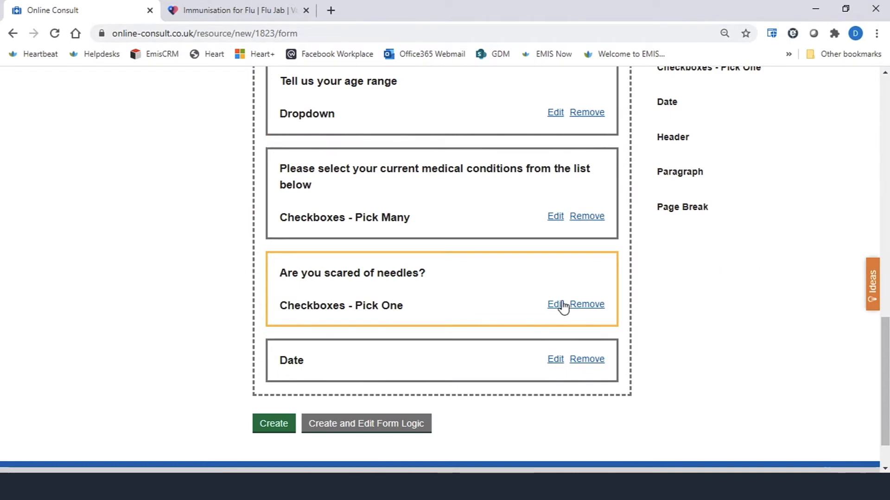
pyautogui.scroll(4, 740, 294)
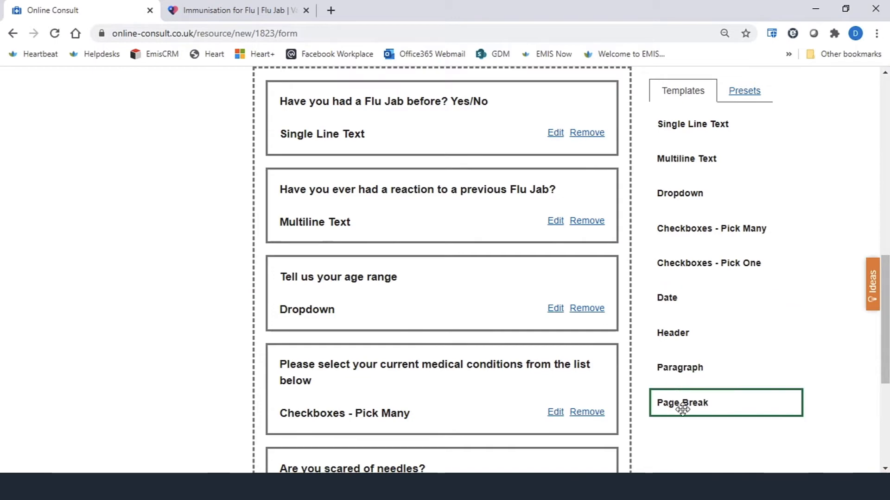
pyautogui.scroll(-5, 682, 409)
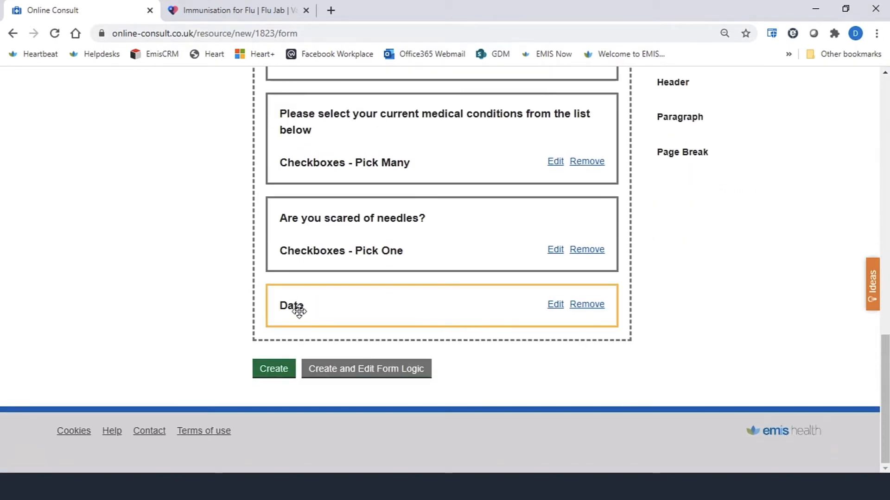
pyautogui.click(555, 307)
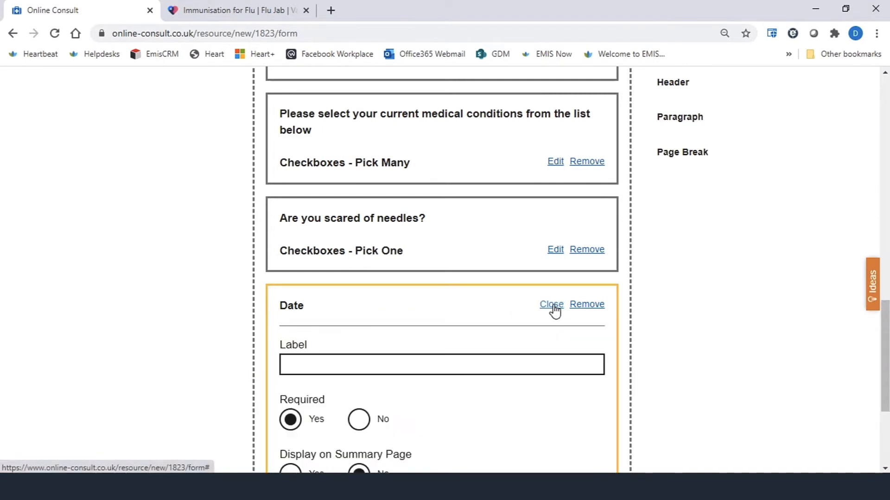
pyautogui.click(307, 360)
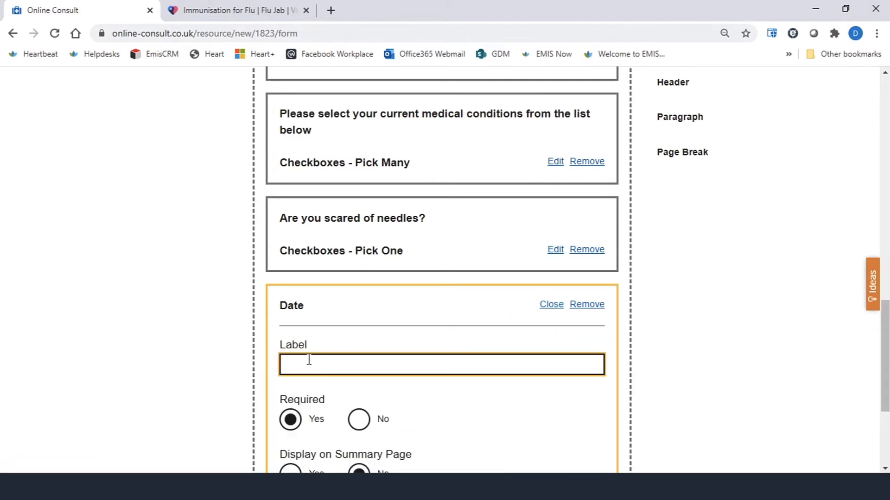
pyautogui.write('Da')
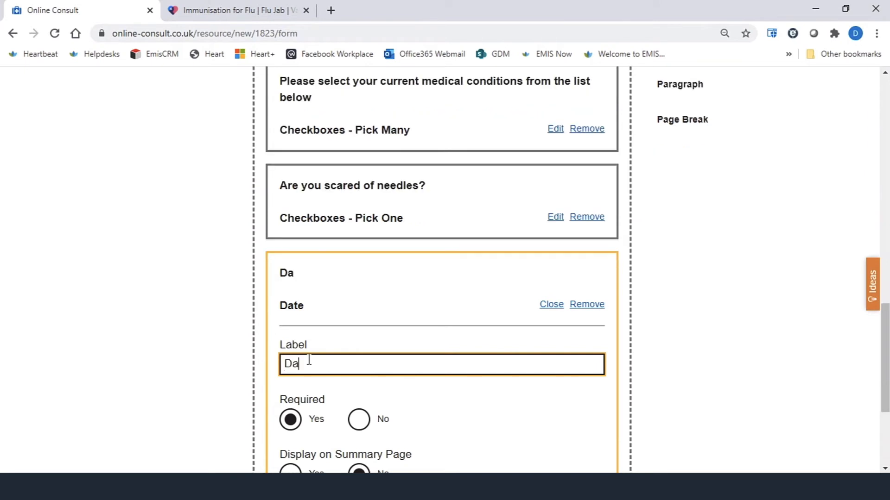
pyautogui.write('te of last Flu Jab')
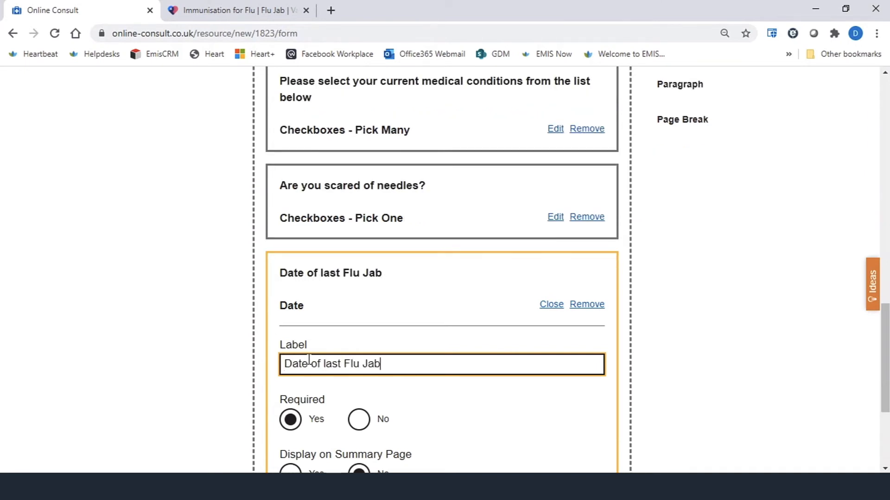
# - Set the date field to display on the summary page and close its settings
pyautogui.scroll(-1, 473, 366)
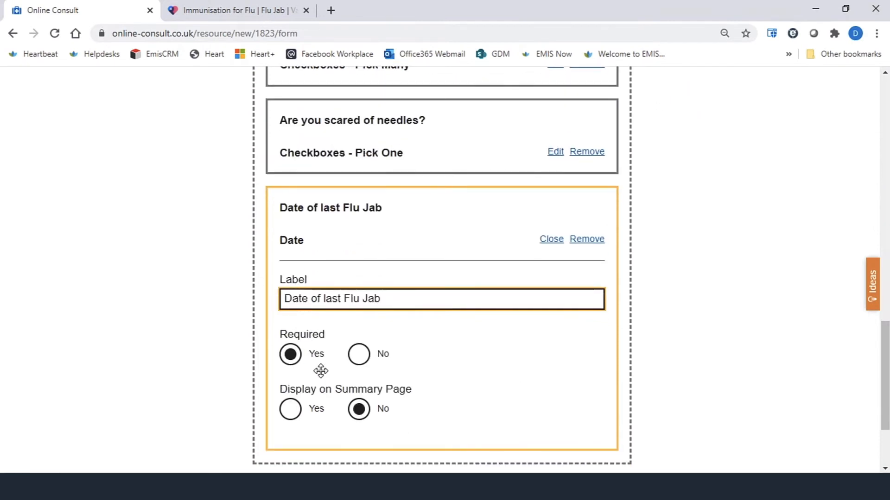
pyautogui.click(291, 410)
pyautogui.scroll(-1, 573, 321)
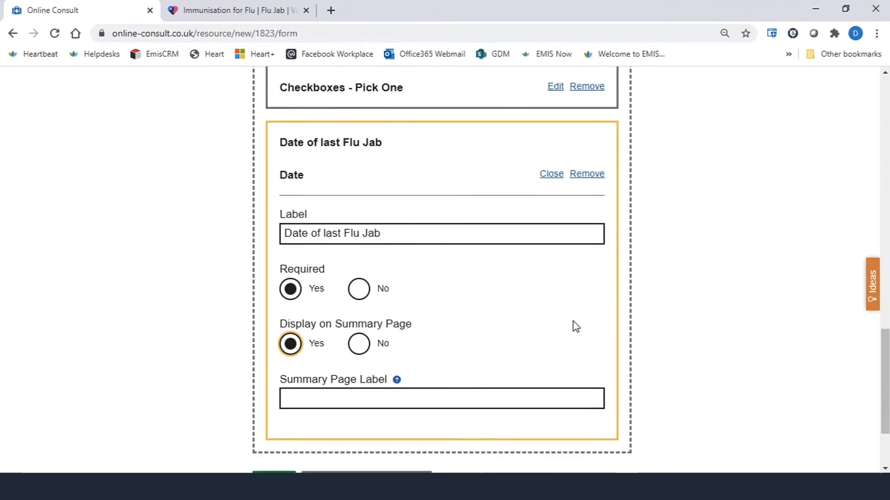
pyautogui.click(552, 175)
# - Add a Header at the end of the form labelled "Flu Jab History" and close its settings
pyautogui.scroll(3, 791, 204)
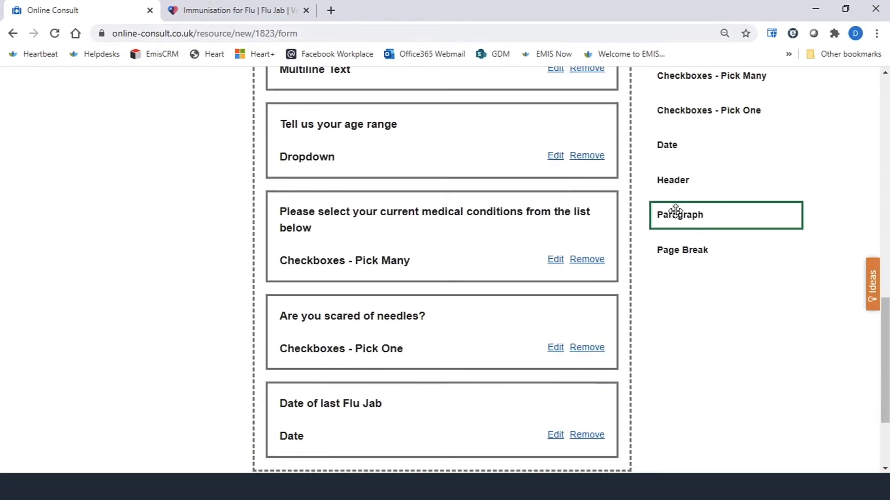
pyautogui.scroll(-2, 675, 168)
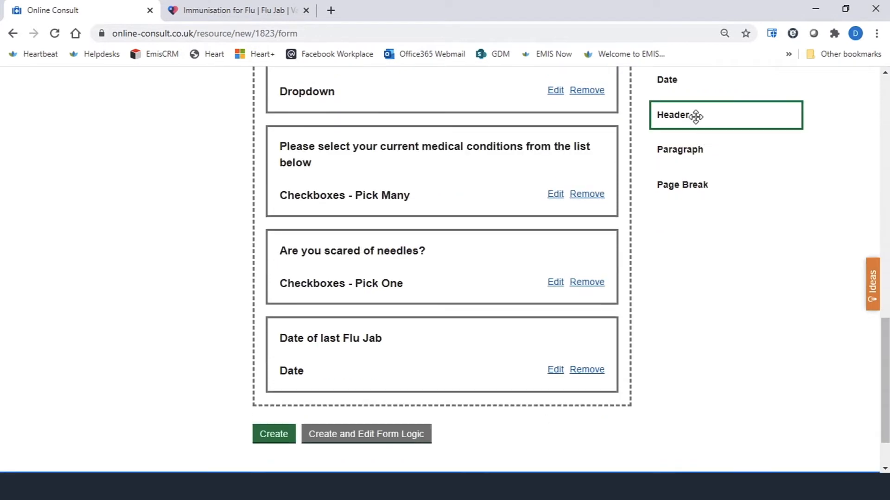
pyautogui.moveTo(695, 115); pyautogui.dragTo(319, 423)
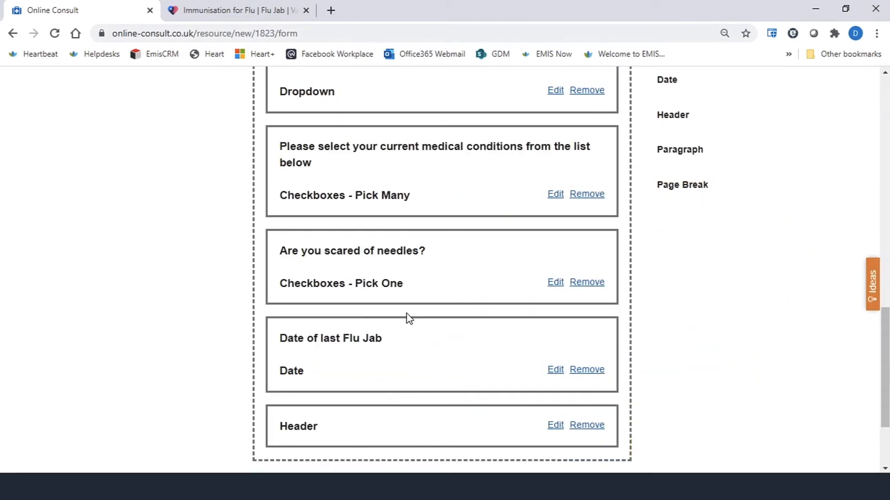
pyautogui.scroll(5, 410, 317)
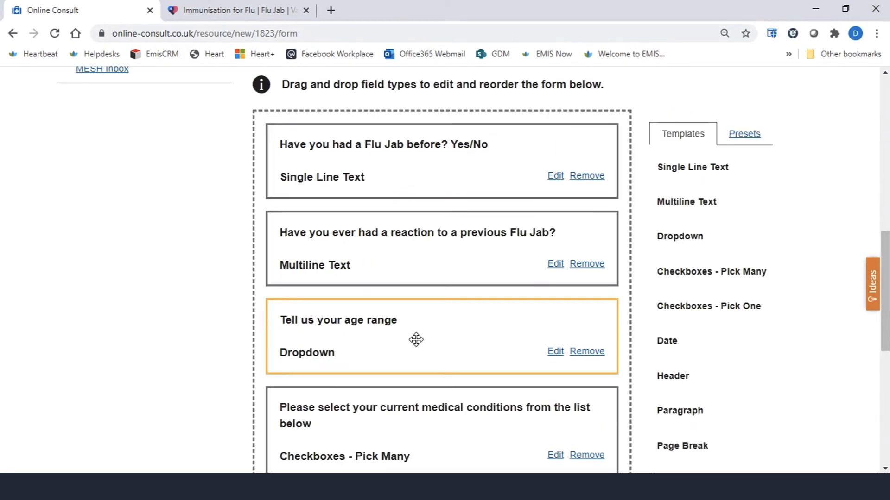
pyautogui.scroll(-4, 415, 340)
pyautogui.scroll(-4, 416, 342)
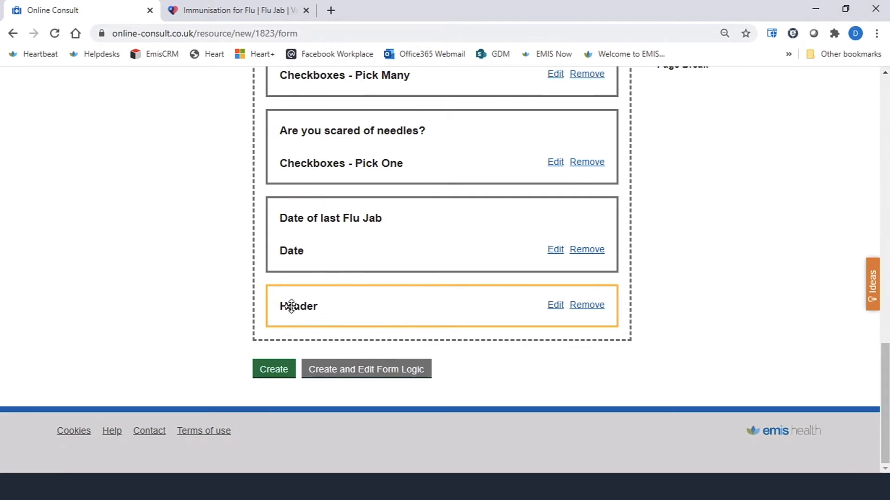
pyautogui.click(553, 308)
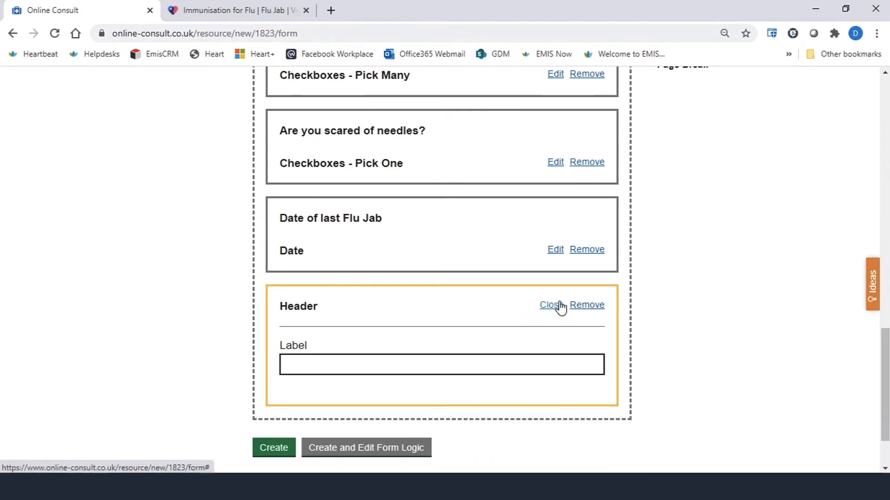
pyautogui.scroll(-1, 328, 312)
pyautogui.click(329, 302)
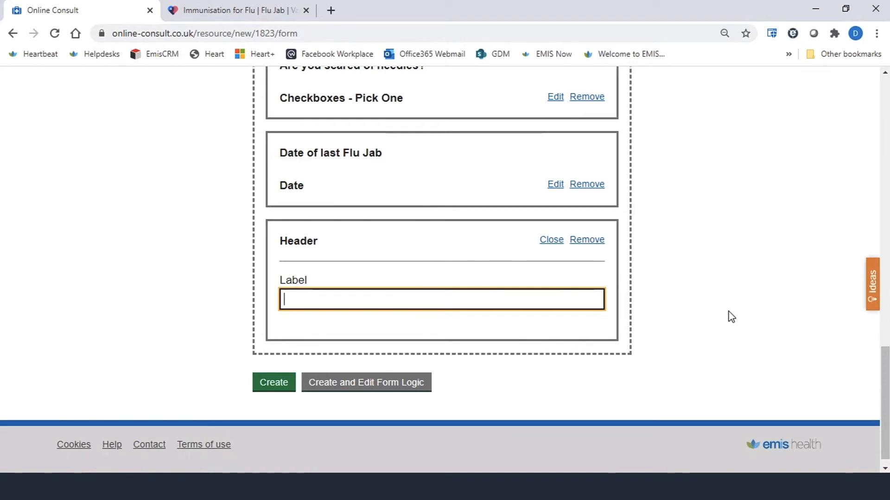
pyautogui.write('Flu Jab Hi')
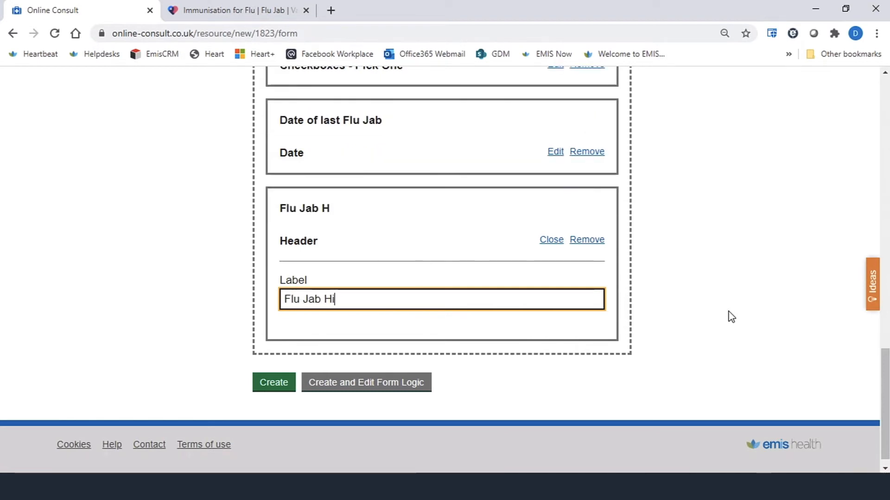
pyautogui.write('story')
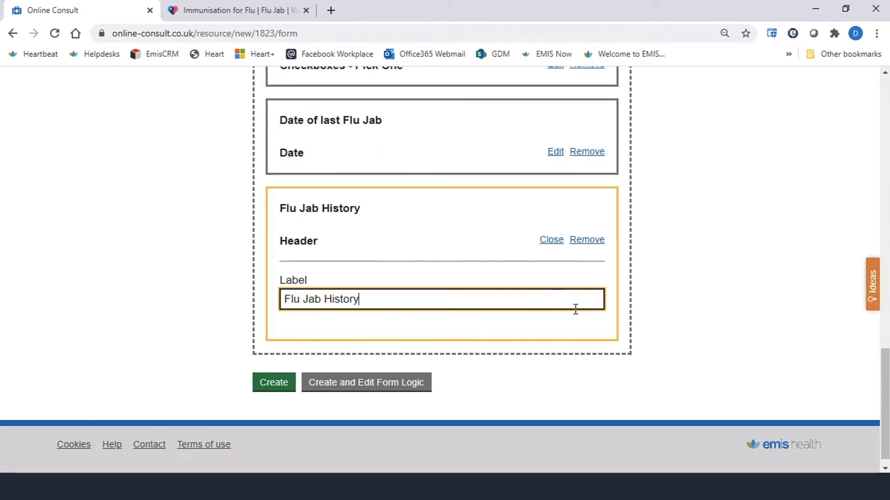
pyautogui.click(551, 240)
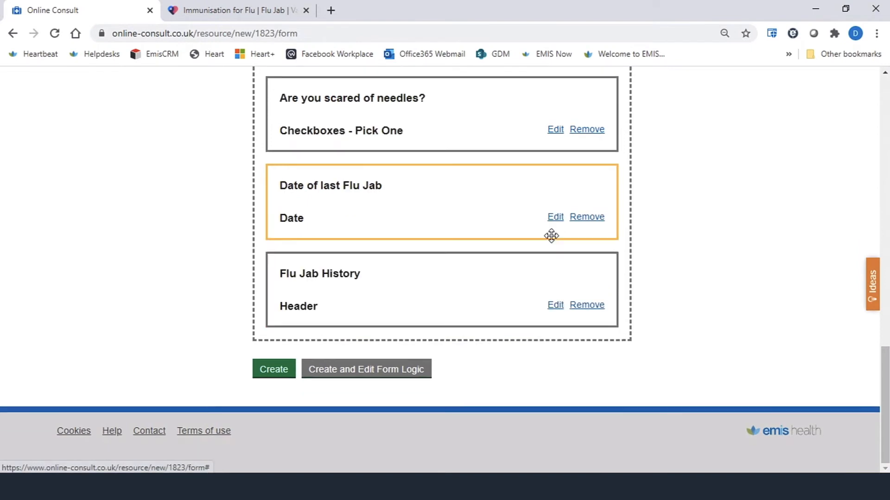
# - Move the "Flu Jab History" header above the "Date of last Flu Jab" field
pyautogui.moveTo(458, 295); pyautogui.dragTo(465, 228)
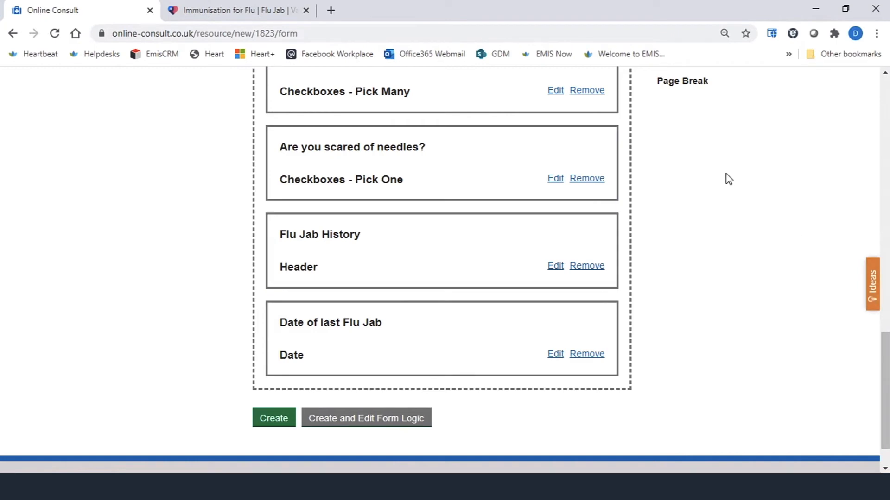
pyautogui.scroll(3, 685, 89)
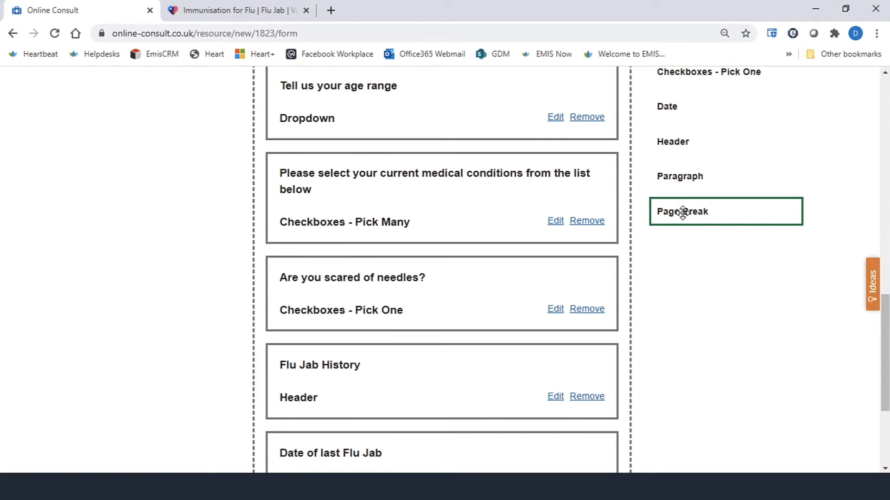
pyautogui.scroll(-2, 473, 259)
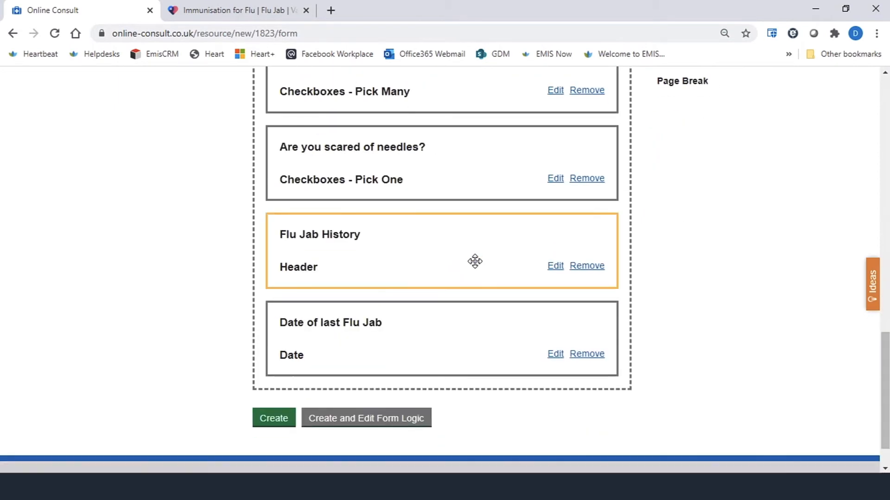
pyautogui.scroll(1, 700, 135)
# - Add a Paragraph at the end of the form reading "It's really important to have a Flu jab if you have pre-existing medical conditions." and close it
pyautogui.moveTo(691, 111); pyautogui.dragTo(321, 366)
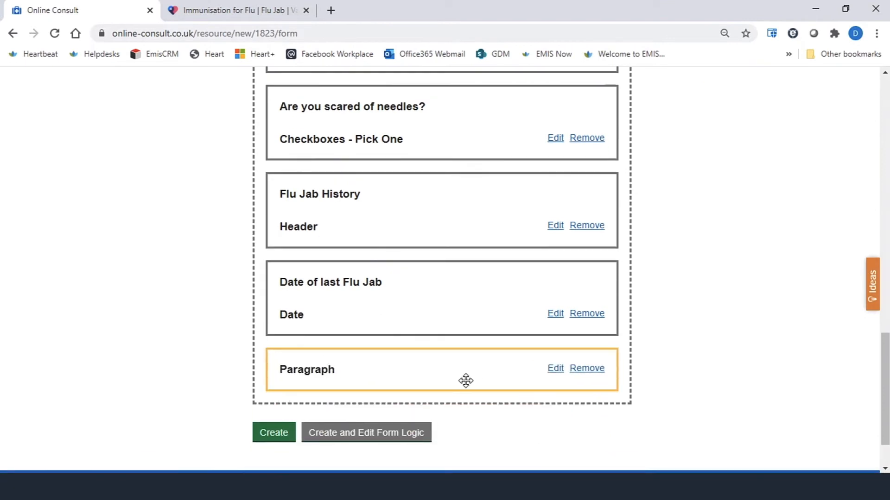
pyautogui.click(556, 369)
pyautogui.scroll(-3, 553, 377)
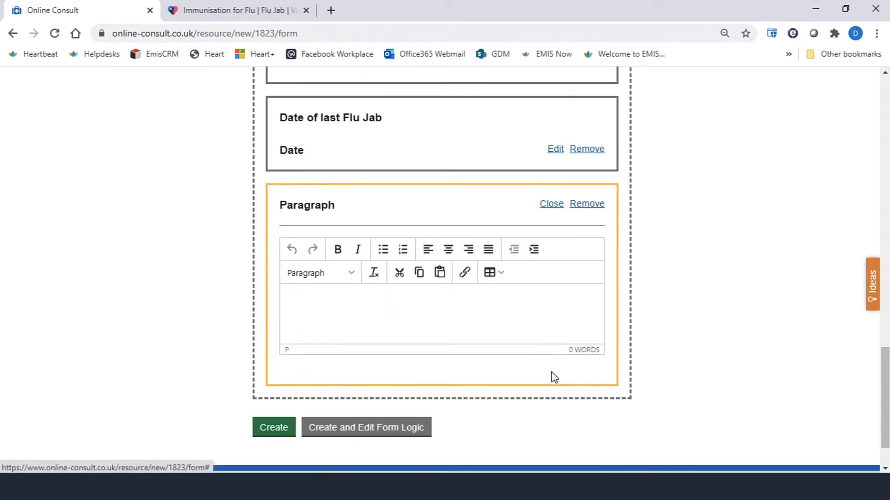
pyautogui.click(346, 264)
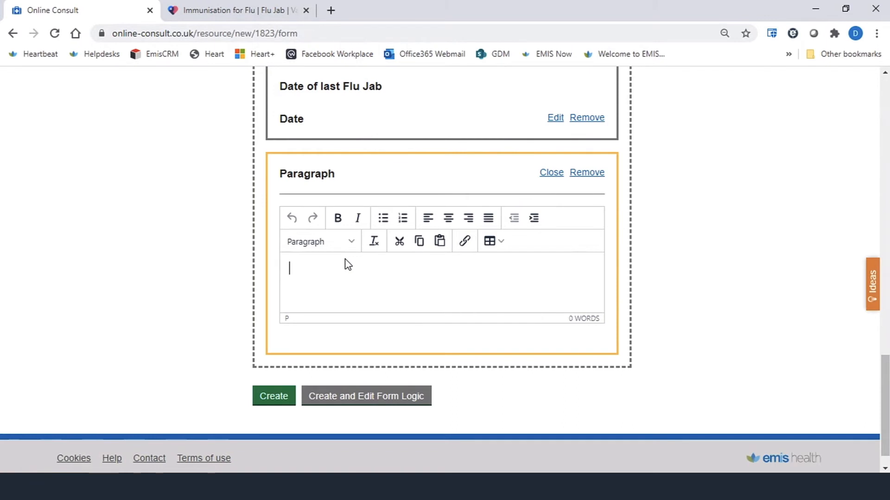
pyautogui.write("It's really important to have a ")
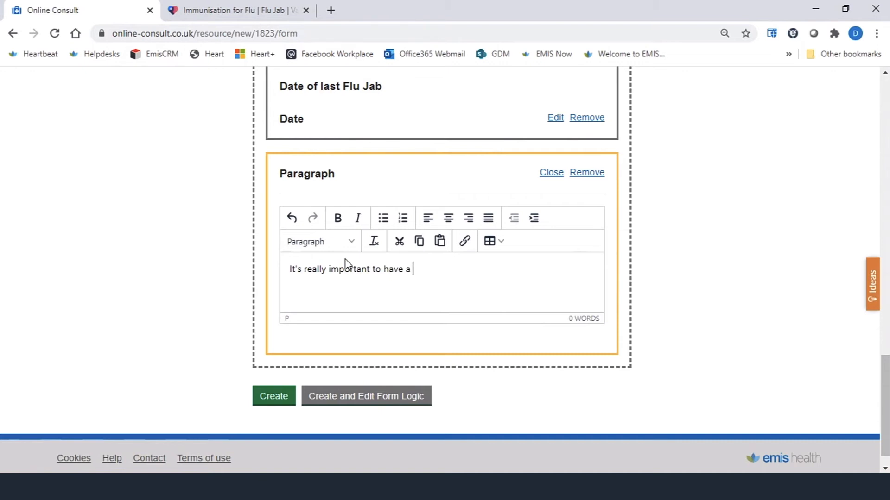
pyautogui.write('Flu jab if you have pre-e')
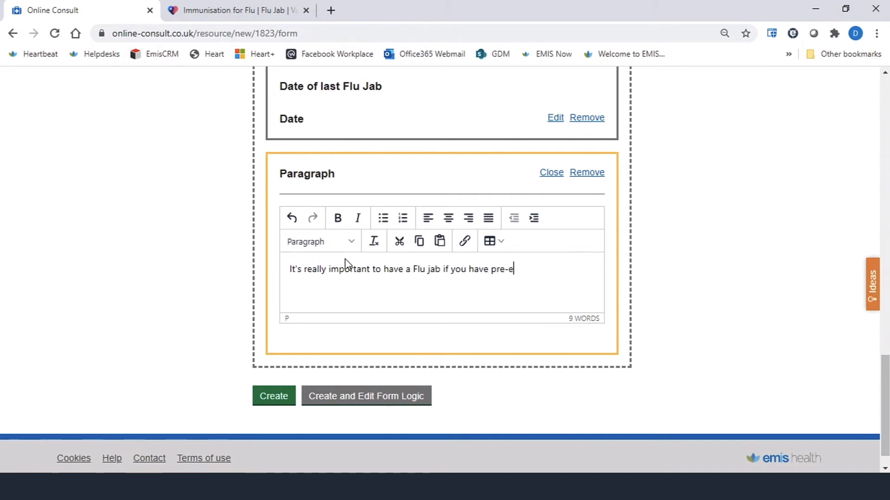
pyautogui.write('xisting medical c')
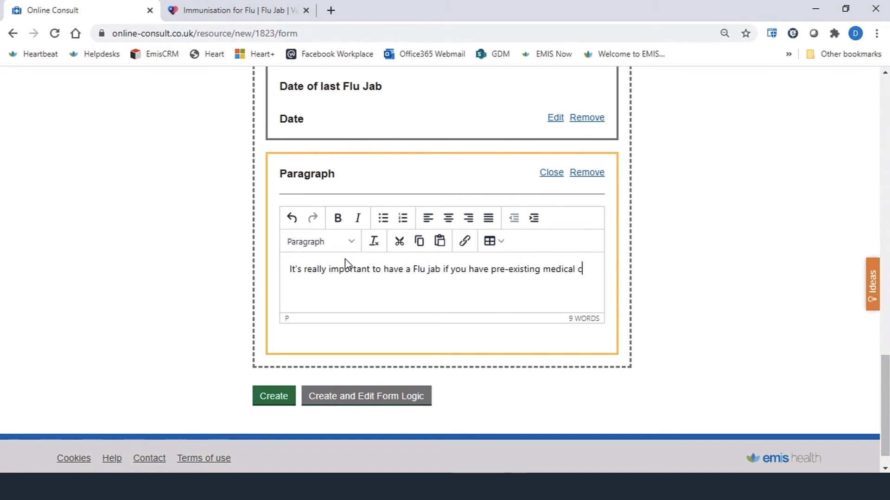
pyautogui.write('onditions.')
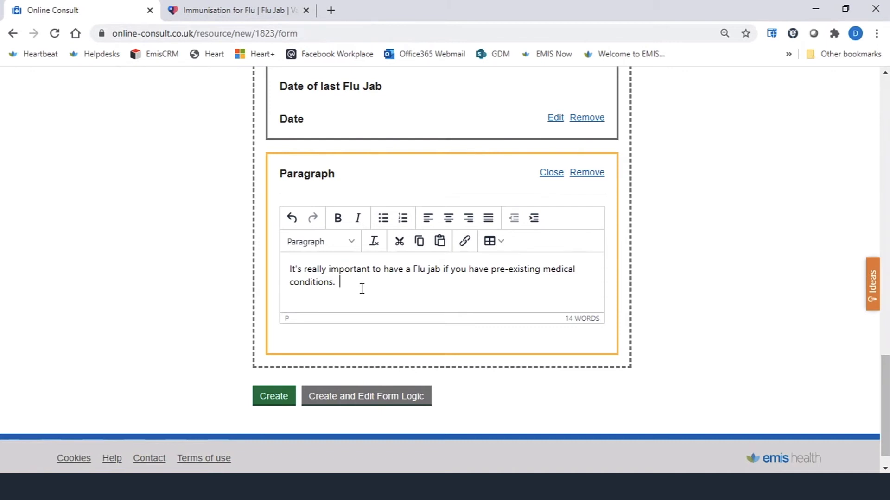
pyautogui.click(464, 242)
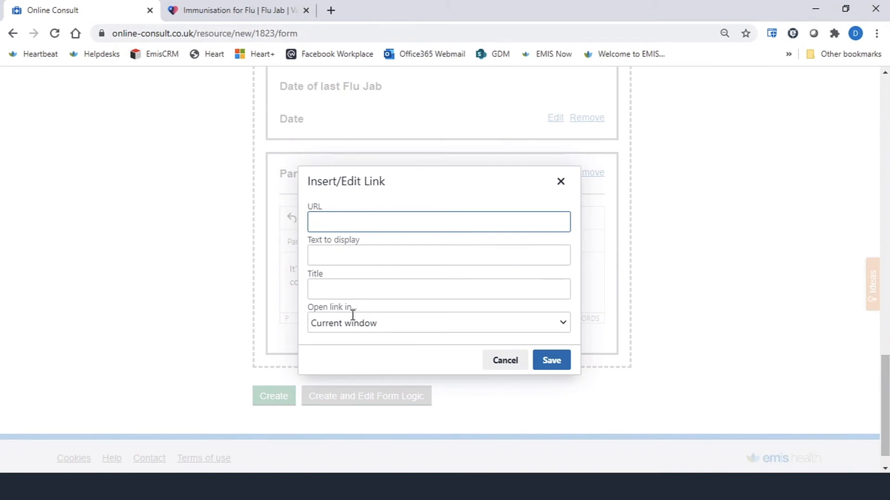
pyautogui.click(507, 365)
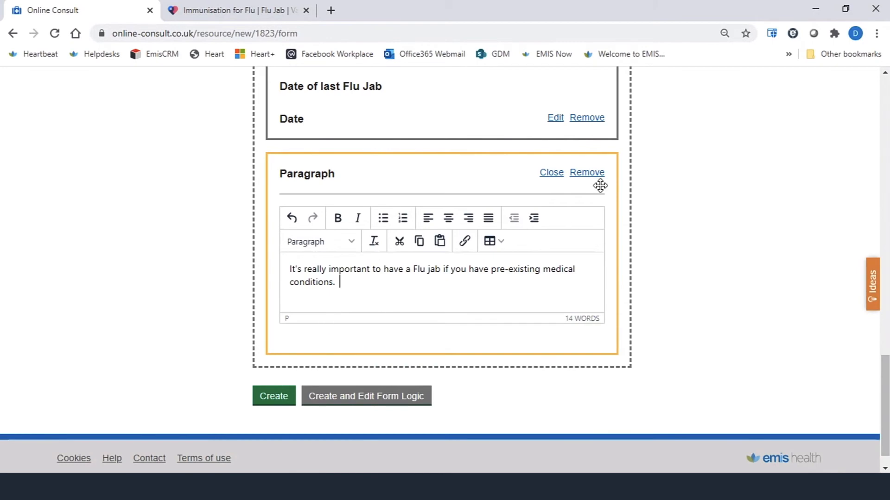
pyautogui.click(547, 174)
# - Insert a Page Break between the medical conditions question and the needles question
pyautogui.scroll(2, 761, 269)
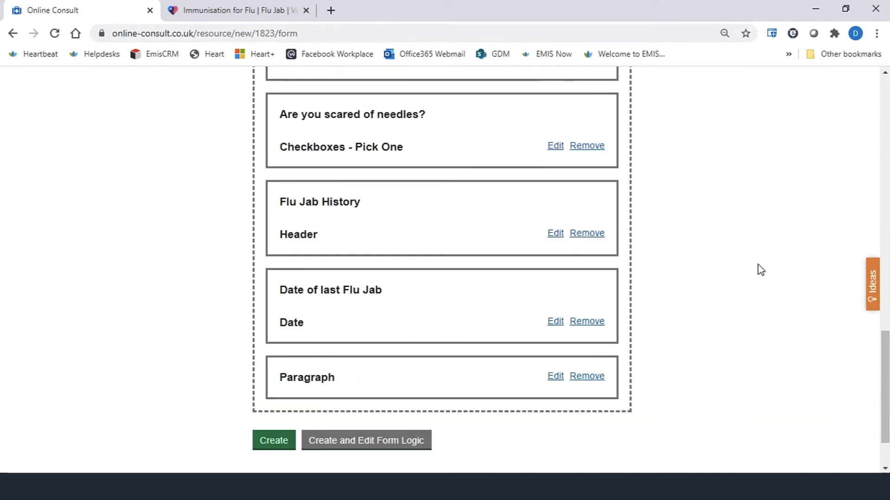
pyautogui.scroll(4, 761, 270)
pyautogui.moveTo(699, 236); pyautogui.dragTo(491, 316)
pyautogui.scroll(4, 495, 316)
pyautogui.scroll(2, 491, 315)
pyautogui.scroll(-6, 491, 315)
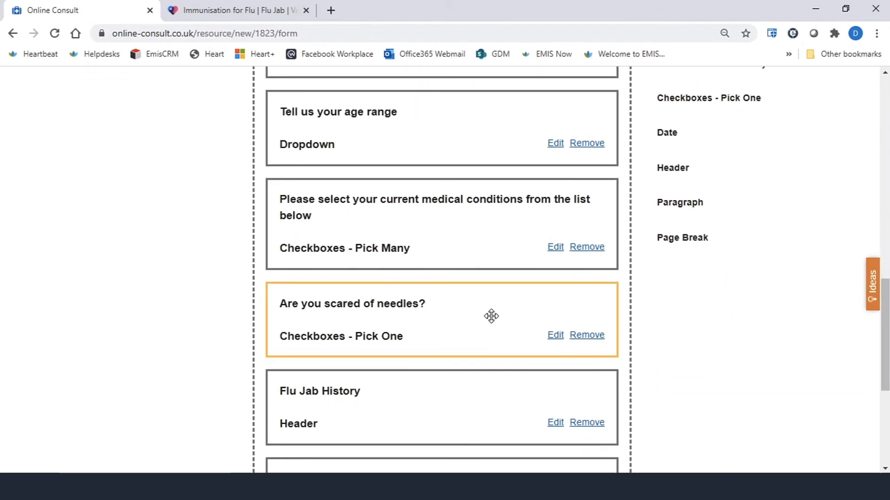
pyautogui.moveTo(697, 242); pyautogui.dragTo(330, 300)
pyautogui.moveTo(325, 301); pyautogui.dragTo(320, 304)
pyautogui.scroll(3, 510, 233)
pyautogui.scroll(2, 512, 232)
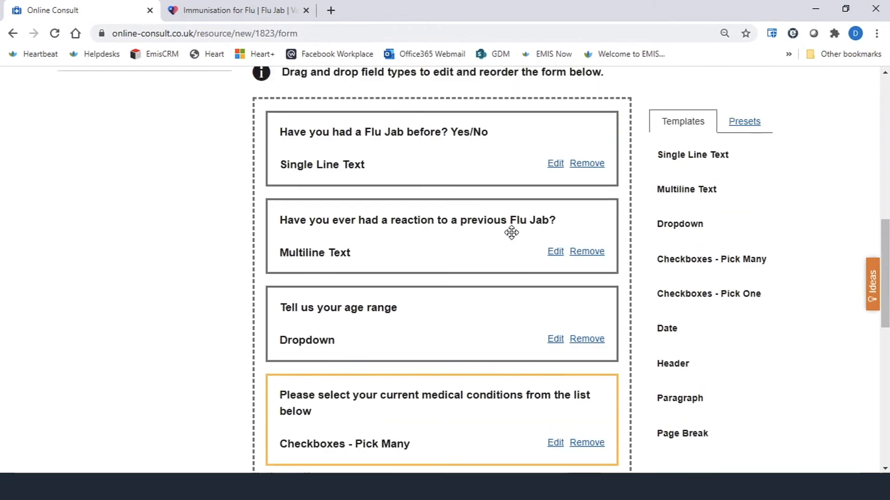
# - Add the Disclaimer preset to the end of the form
pyautogui.scroll(-2, 409, 405)
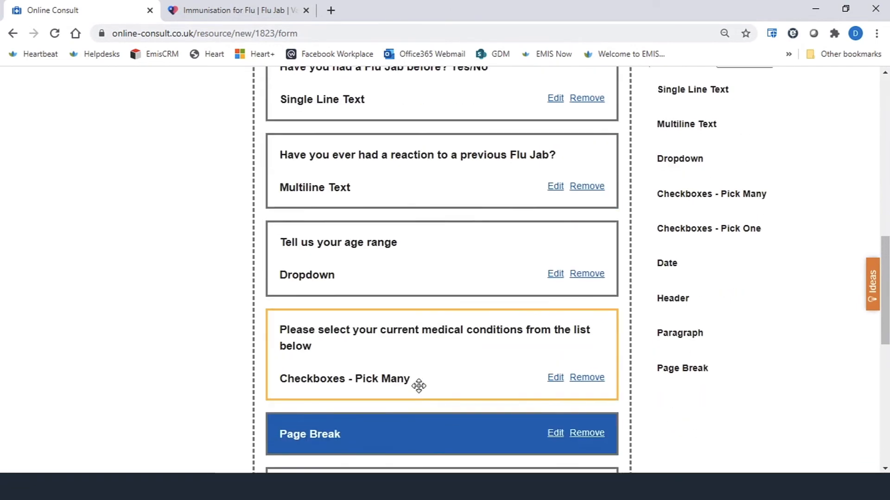
pyautogui.scroll(-6, 516, 312)
pyautogui.scroll(-5, 414, 375)
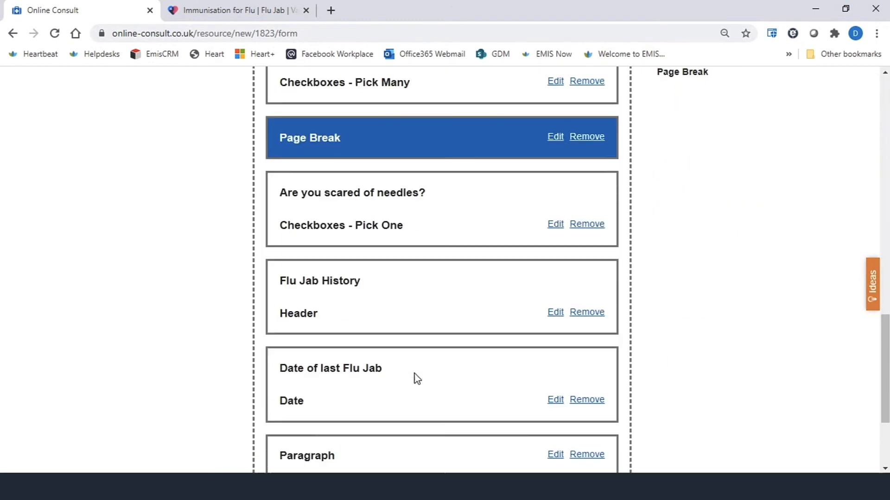
pyautogui.scroll(12, 491, 253)
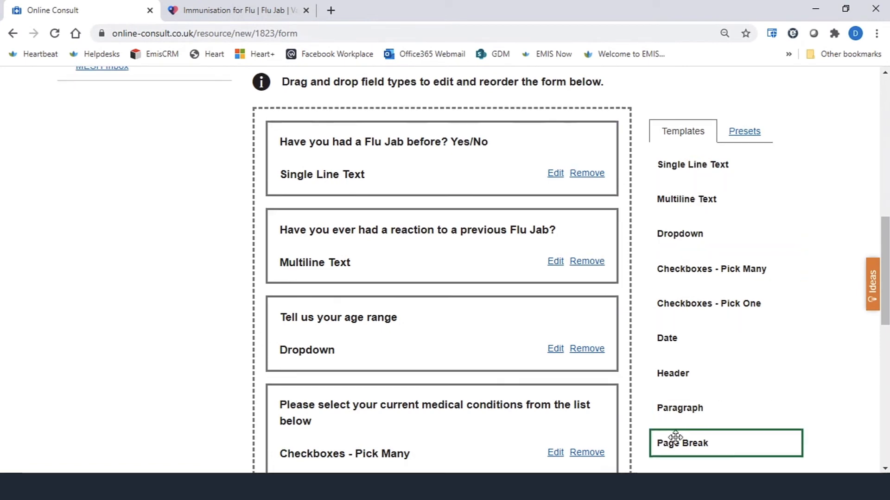
pyautogui.scroll(-3, 676, 440)
pyautogui.scroll(3, 677, 443)
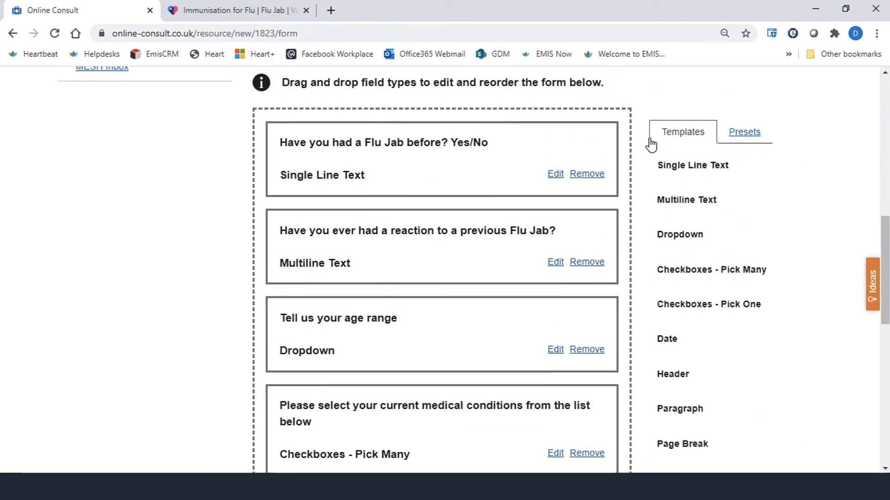
pyautogui.click(758, 135)
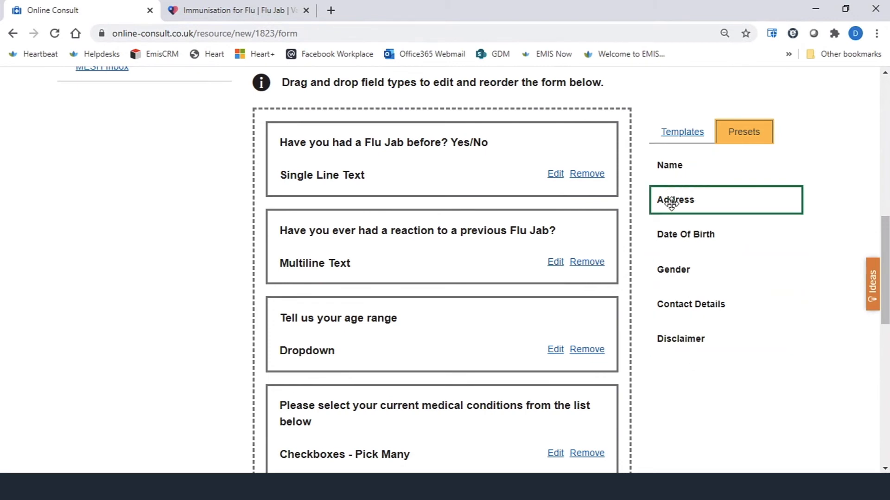
pyautogui.scroll(-5, 671, 268)
pyautogui.scroll(-3, 695, 320)
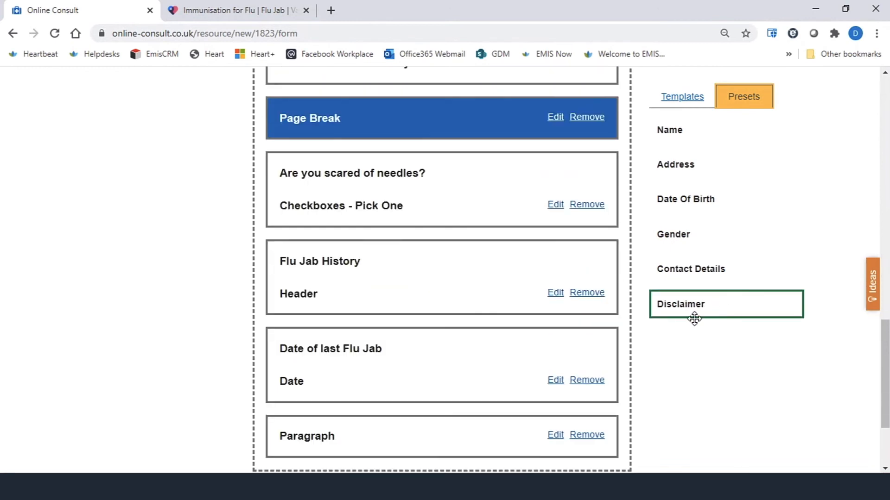
pyautogui.scroll(-3, 704, 304)
pyautogui.moveTo(718, 303); pyautogui.dragTo(360, 355)
# - Relabel the disclaimer's Confirm checkbox as "Please tick here to confirm you have understood"
pyautogui.scroll(-2, 538, 378)
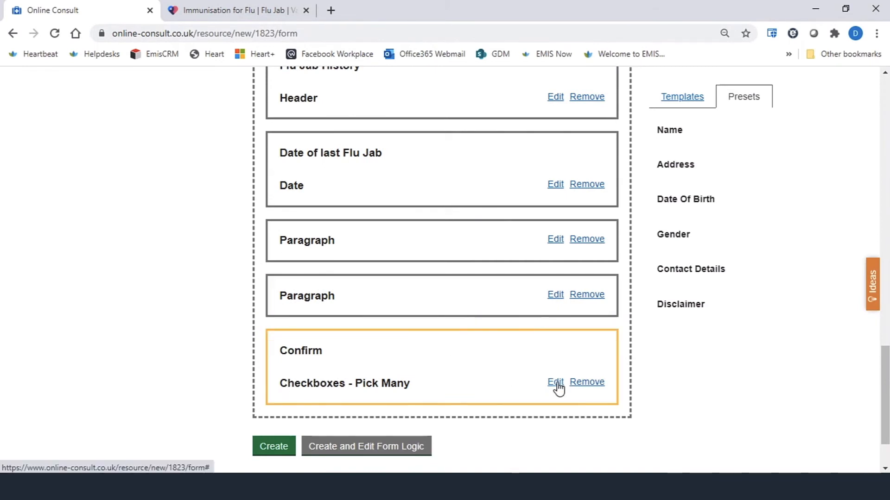
pyautogui.click(555, 383)
pyautogui.scroll(-3, 527, 389)
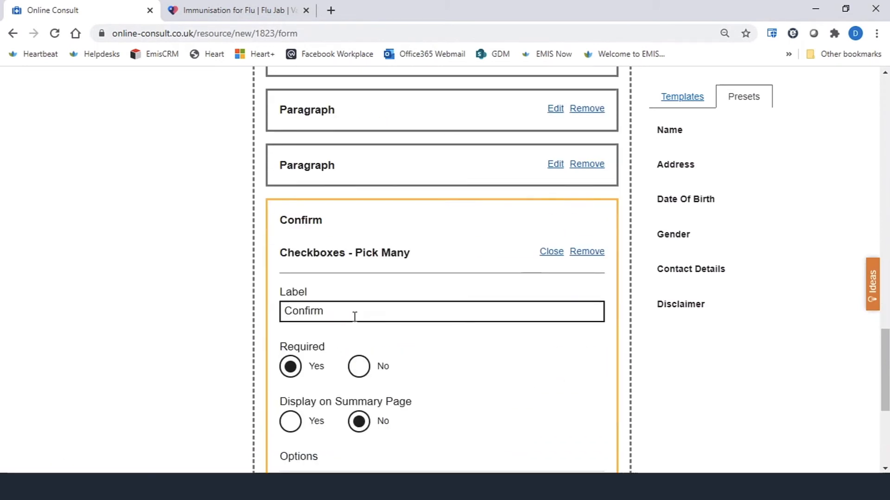
pyautogui.moveTo(354, 317); pyautogui.dragTo(274, 308)
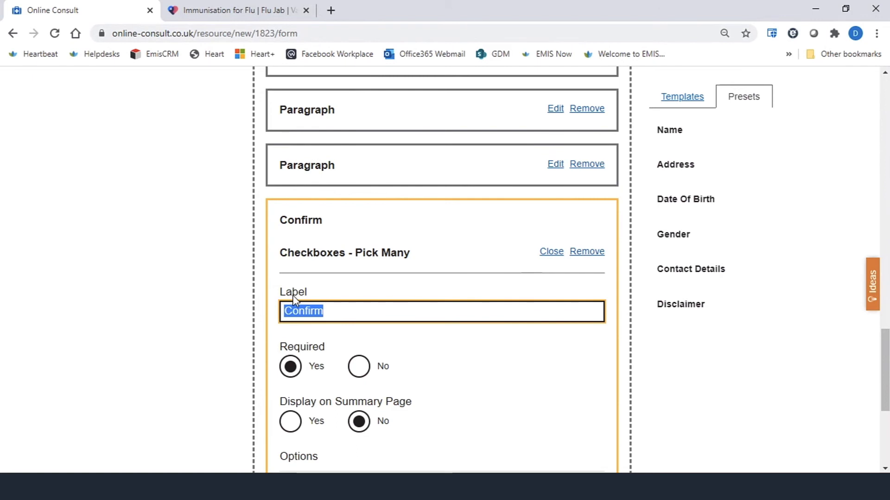
pyautogui.write('Please ')
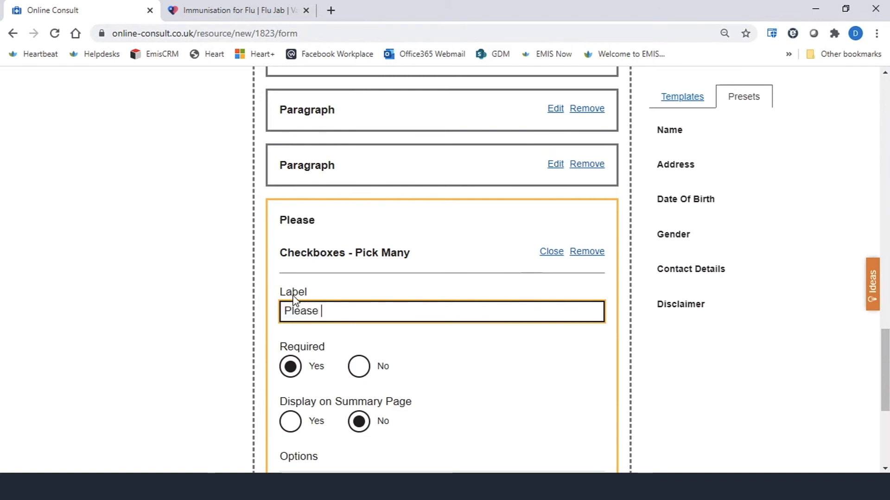
pyautogui.write('tick here to conf')
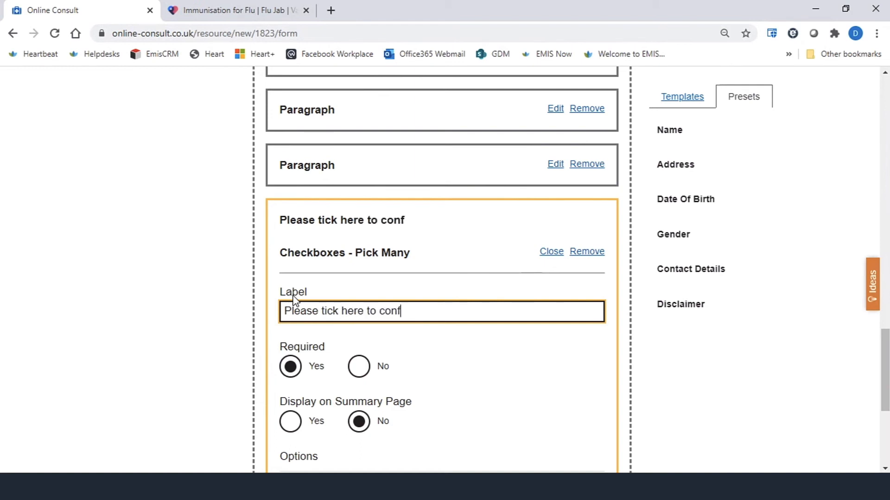
pyautogui.write('irm you have unde')
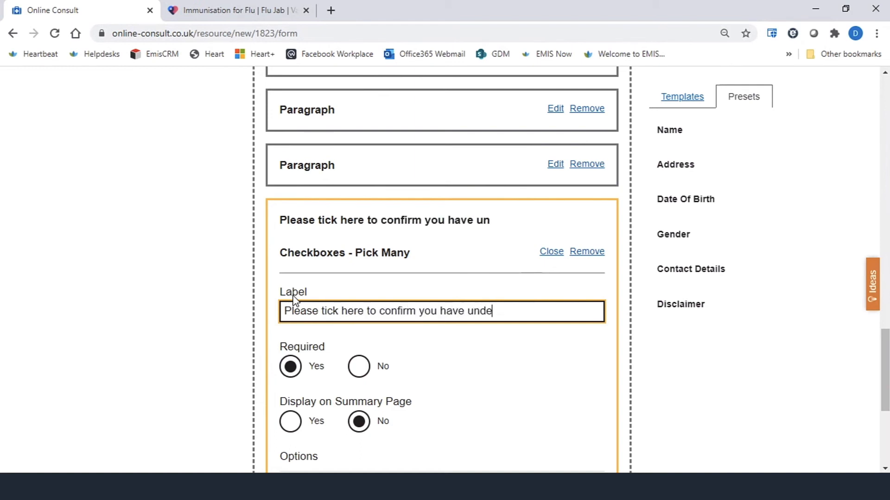
pyautogui.write('rsttood')
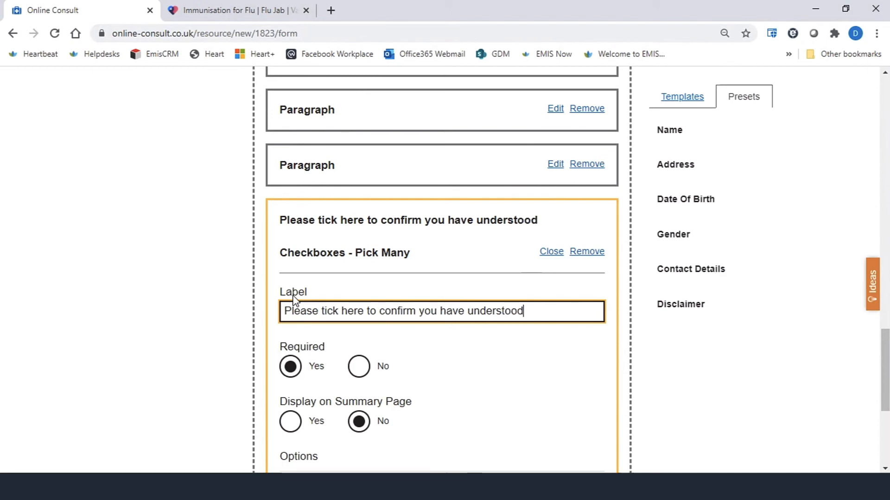
# - Review the finished form and create it
pyautogui.scroll(-3, 338, 294)
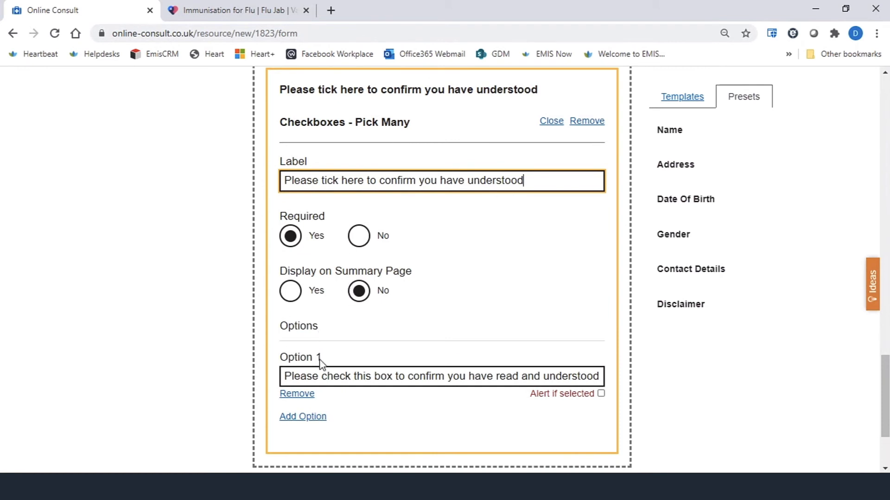
pyautogui.scroll(-2, 319, 361)
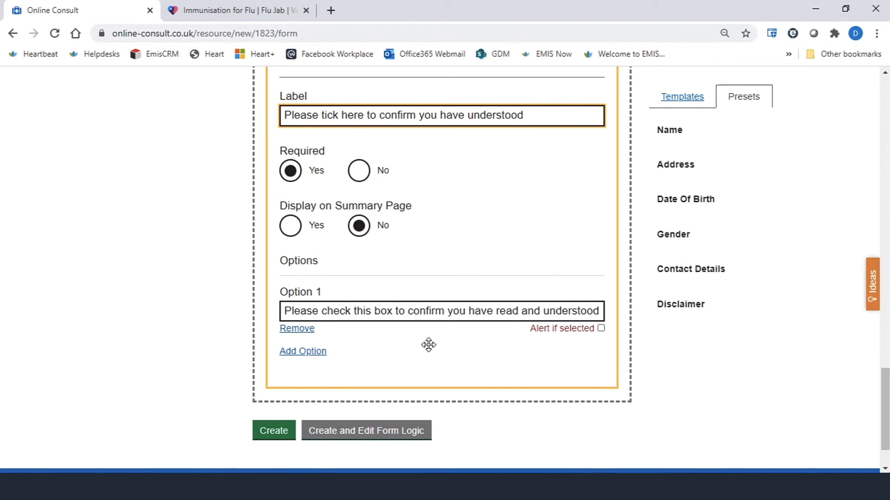
pyautogui.scroll(8, 448, 367)
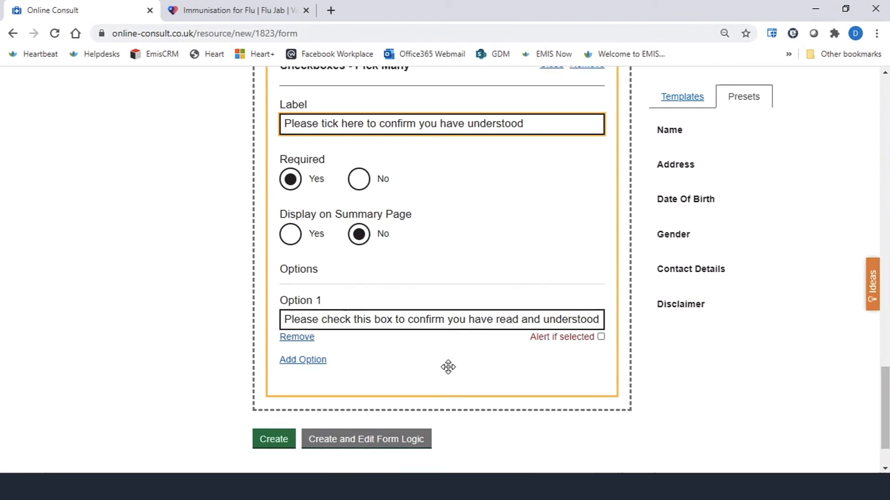
pyautogui.click(695, 104)
pyautogui.scroll(5, 385, 274)
pyautogui.scroll(10, 386, 275)
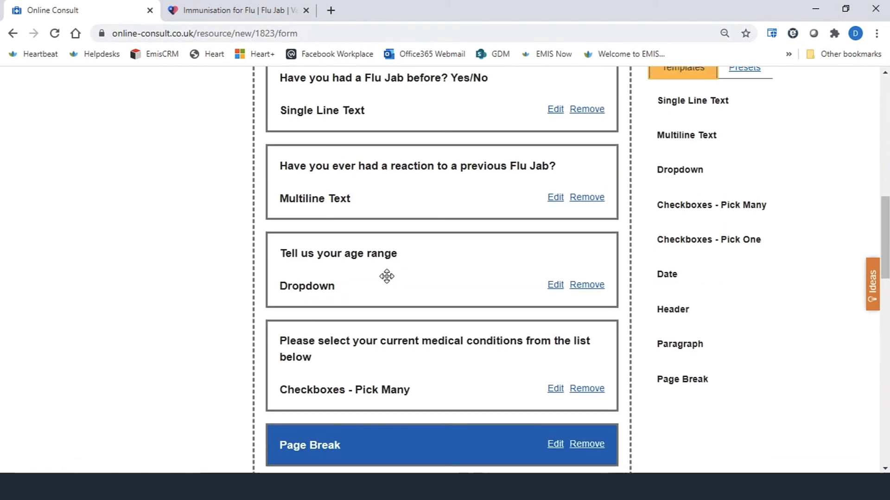
pyautogui.scroll(3, 389, 282)
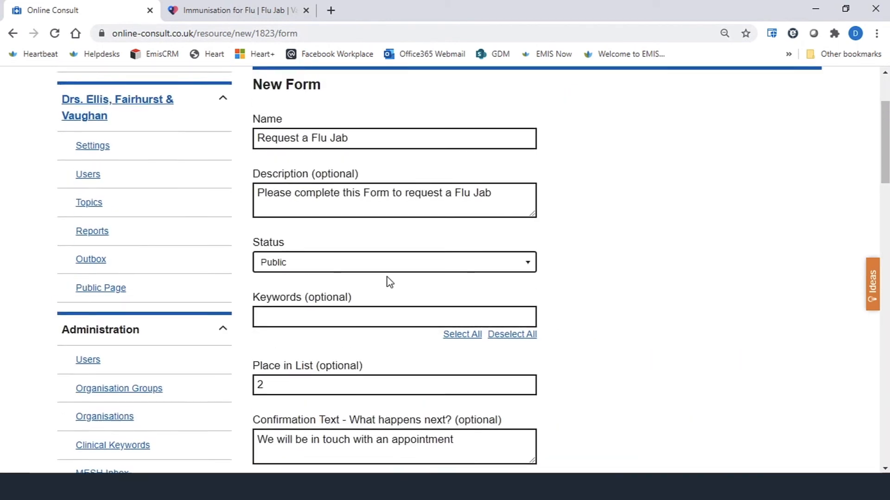
pyautogui.scroll(-15, 389, 282)
pyautogui.scroll(-10, 389, 282)
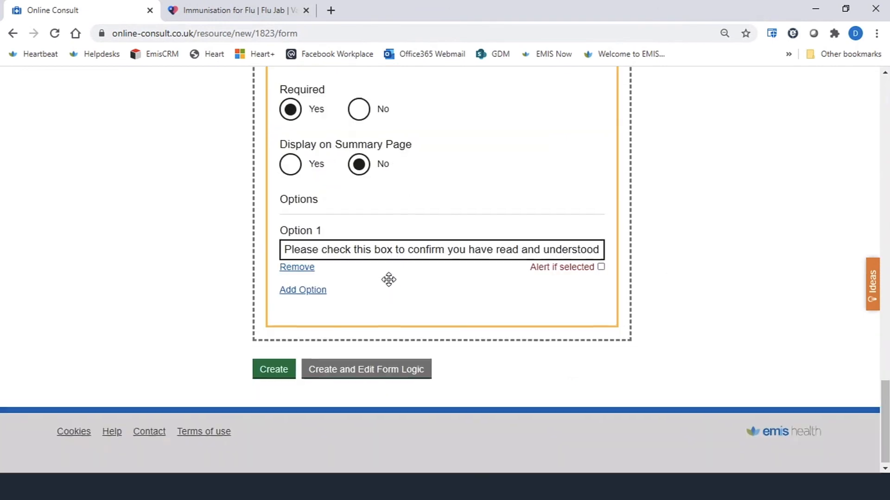
pyautogui.click(273, 375)
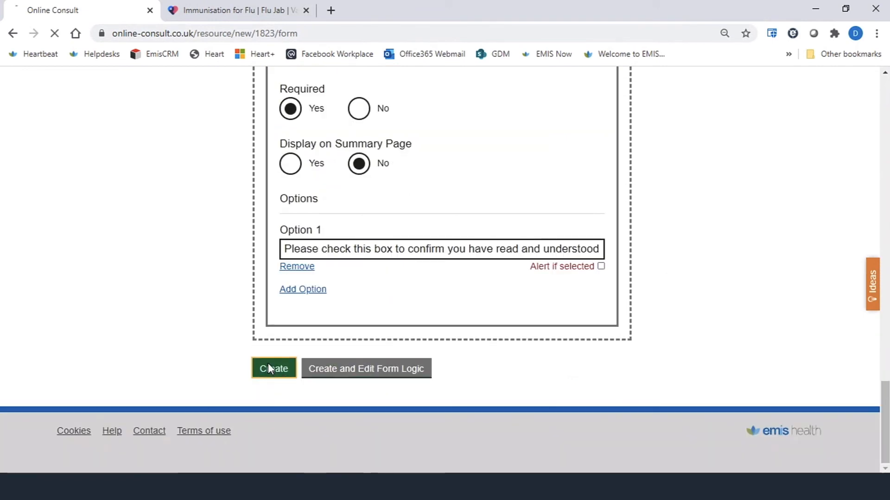
# - Open the preview of the Request a Flu Jab form, tick the consent, age and terms checkboxes, and continue
pyautogui.scroll(-4, 417, 325)
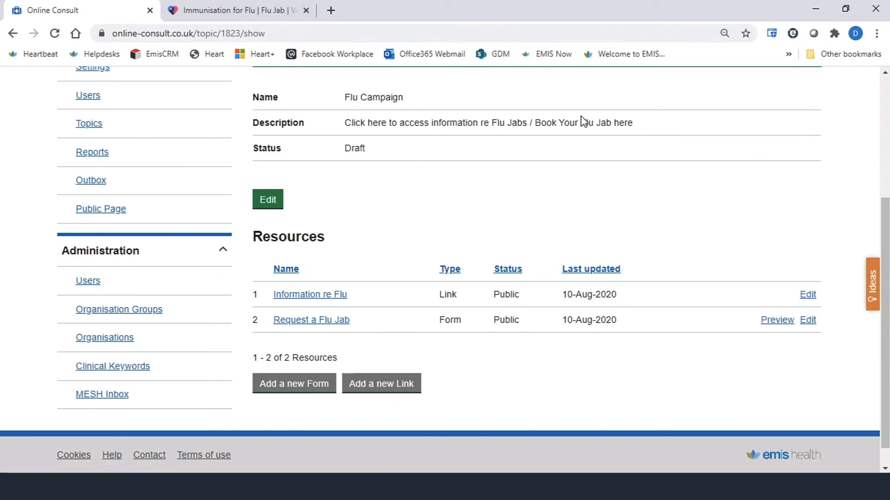
pyautogui.click(777, 321)
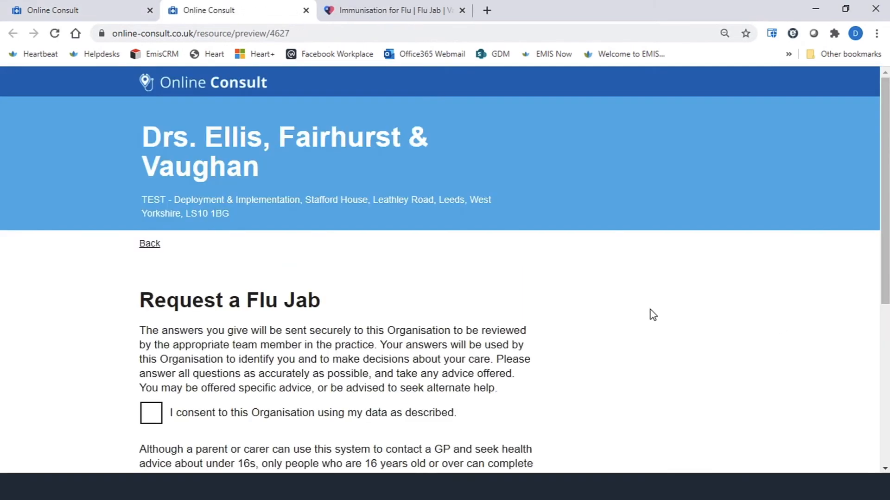
pyautogui.scroll(-3, 521, 285)
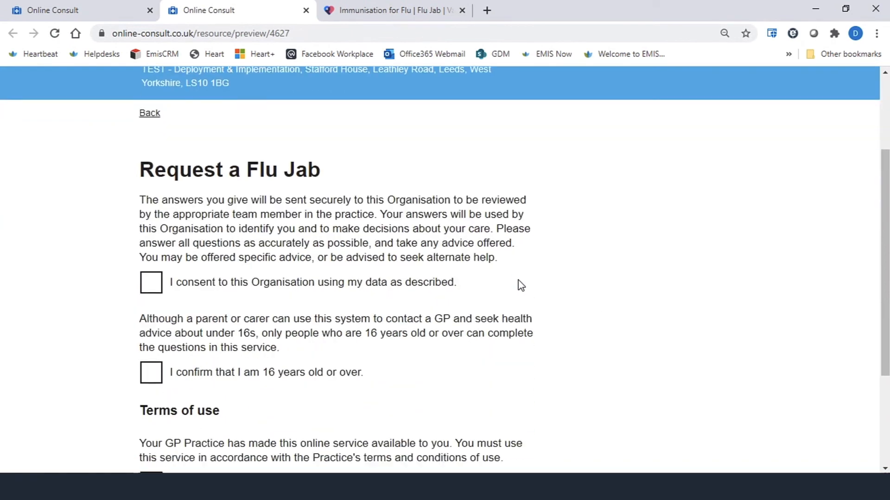
pyautogui.scroll(-1, 339, 278)
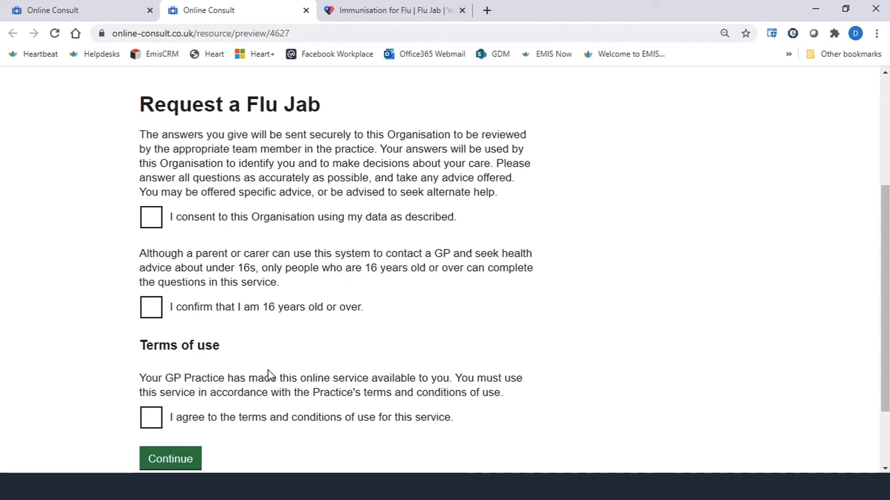
pyautogui.scroll(1, 252, 248)
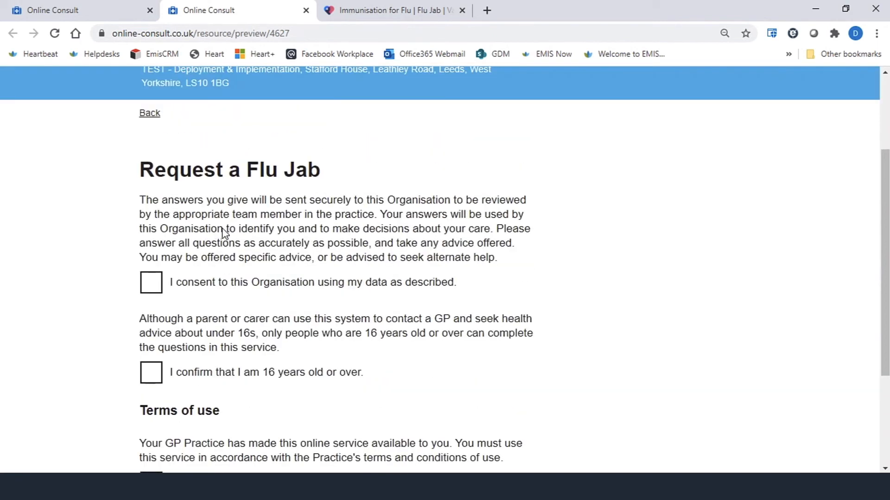
pyautogui.scroll(-1, 234, 243)
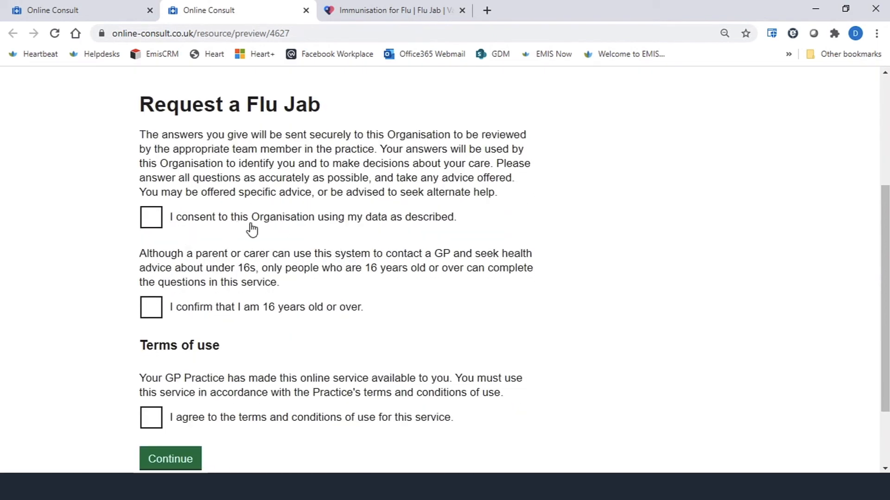
pyautogui.scroll(-2, 223, 310)
pyautogui.click(162, 155)
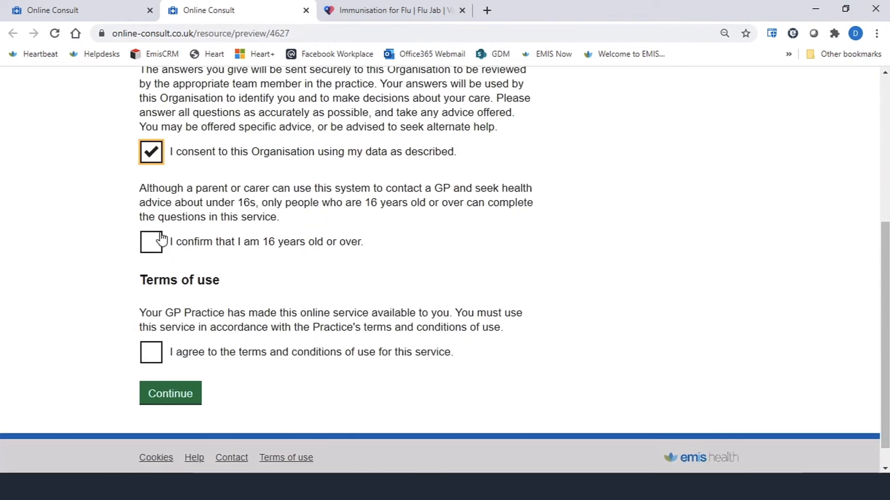
pyautogui.click(159, 242)
pyautogui.click(153, 355)
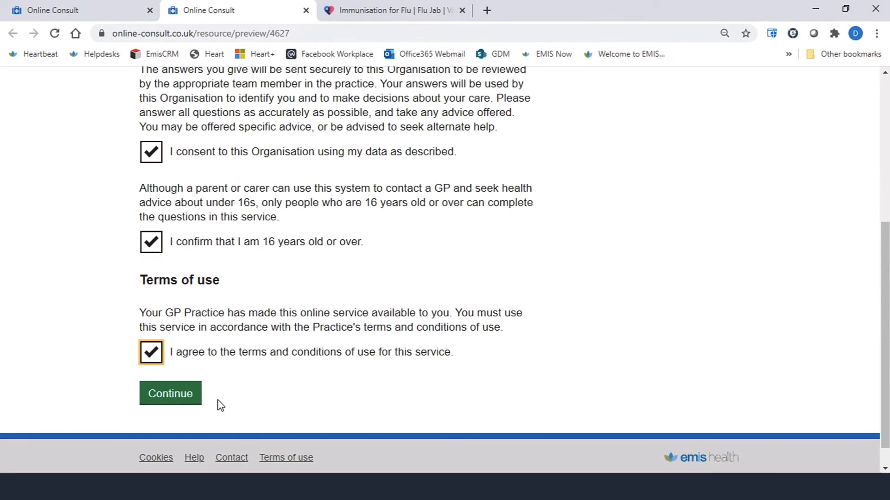
pyautogui.click(197, 398)
# - Answer Yes to previous flu jab, No to previous reaction, and choose the 11 to 20 years age range
pyautogui.scroll(-4, 453, 365)
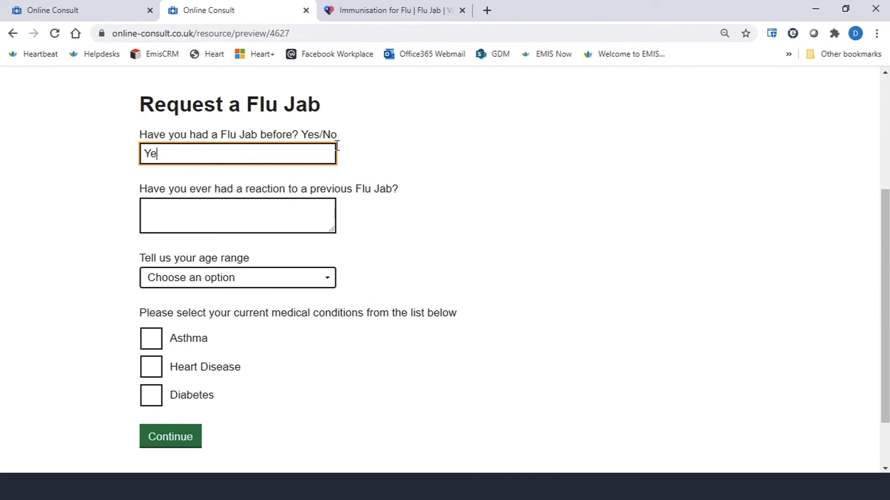
pyautogui.click(241, 216)
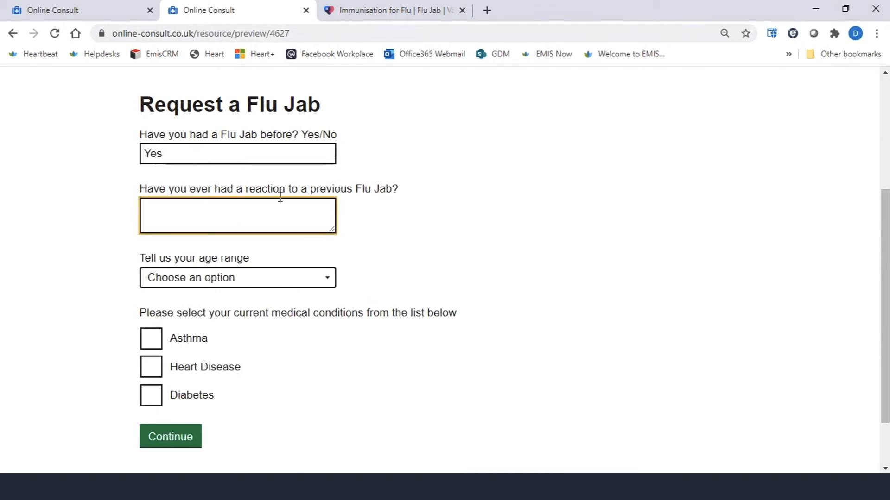
pyautogui.click(246, 156)
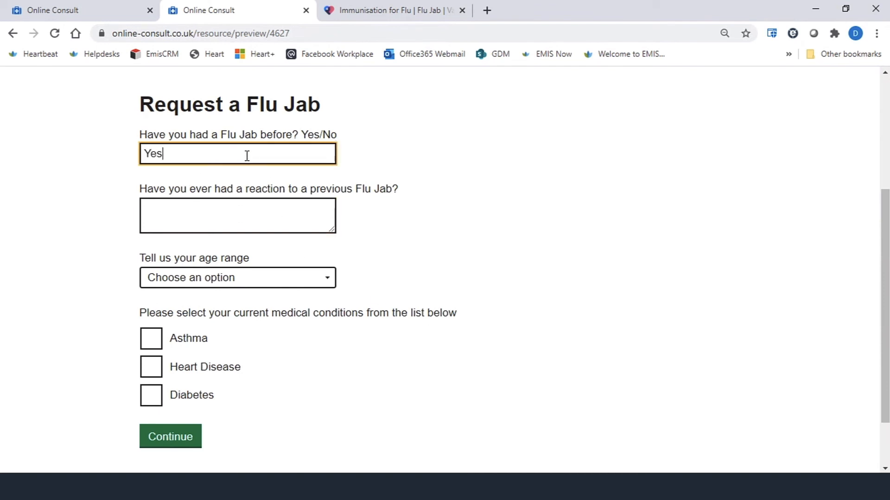
pyautogui.click(226, 202)
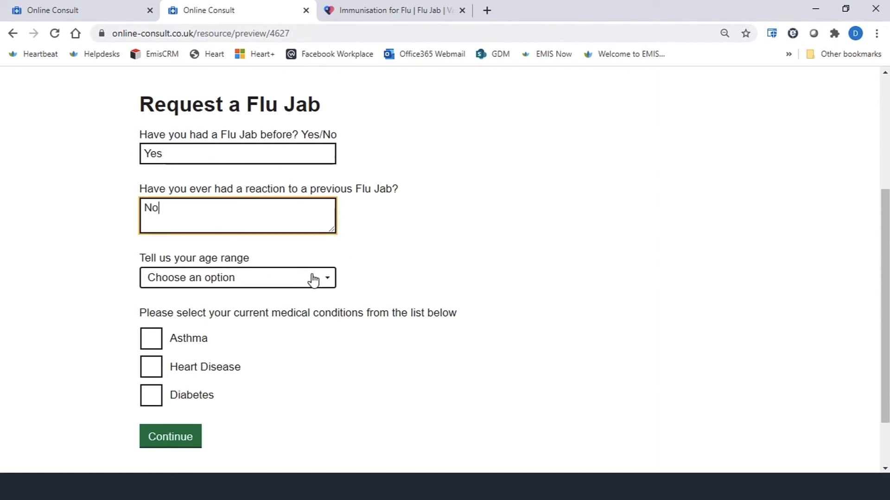
pyautogui.click(327, 281)
pyautogui.click(212, 383)
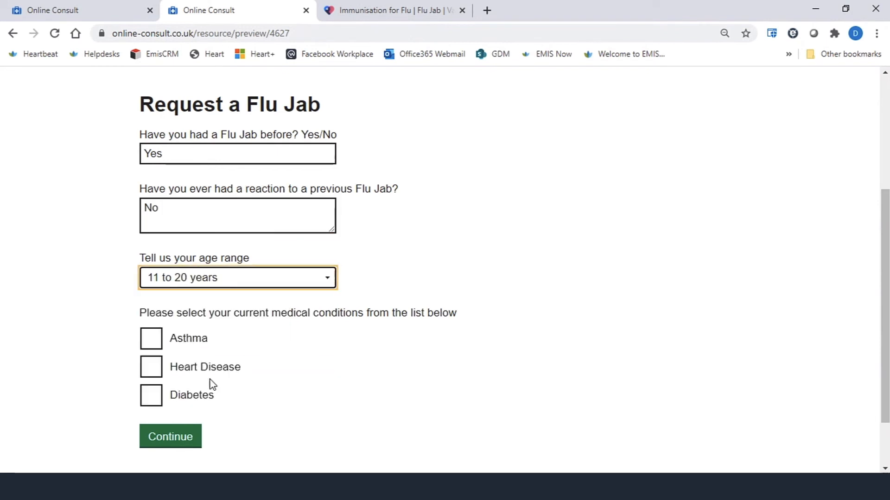
# - Tick Diabetes as the only current medical condition and continue to the next page
pyautogui.scroll(-2, 192, 320)
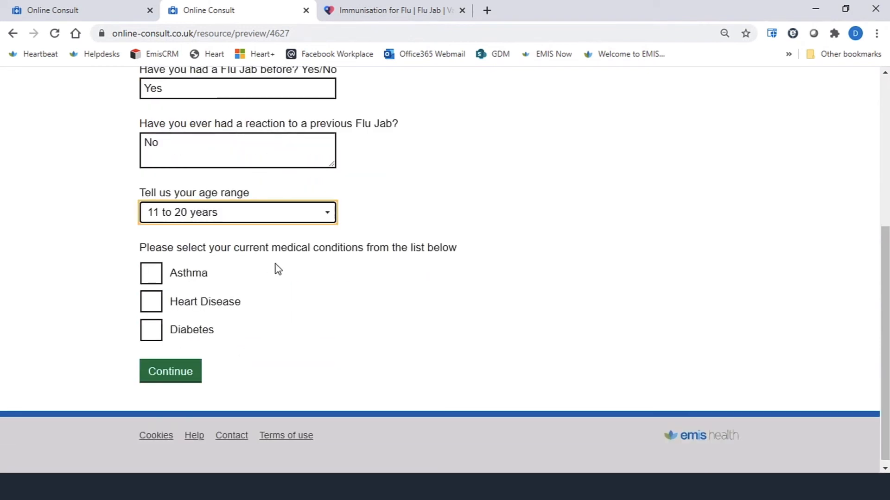
pyautogui.click(151, 273)
pyautogui.click(152, 300)
pyautogui.click(151, 338)
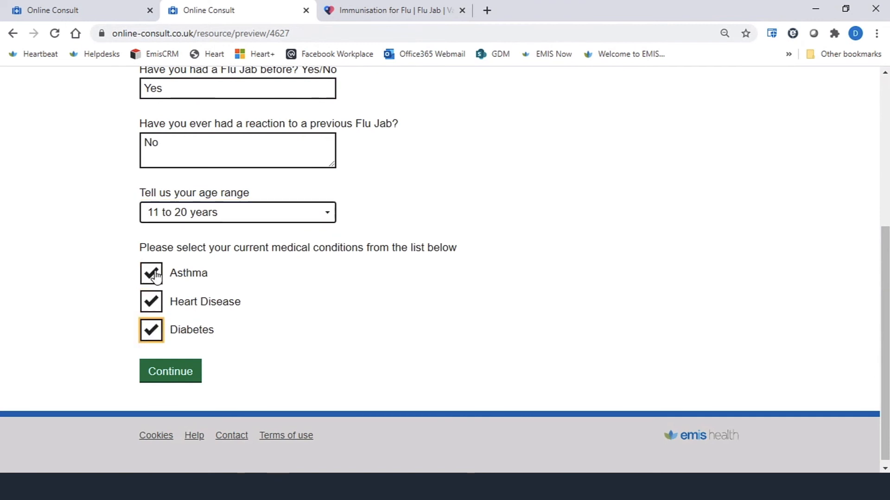
pyautogui.click(153, 309)
pyautogui.click(153, 332)
pyautogui.click(149, 301)
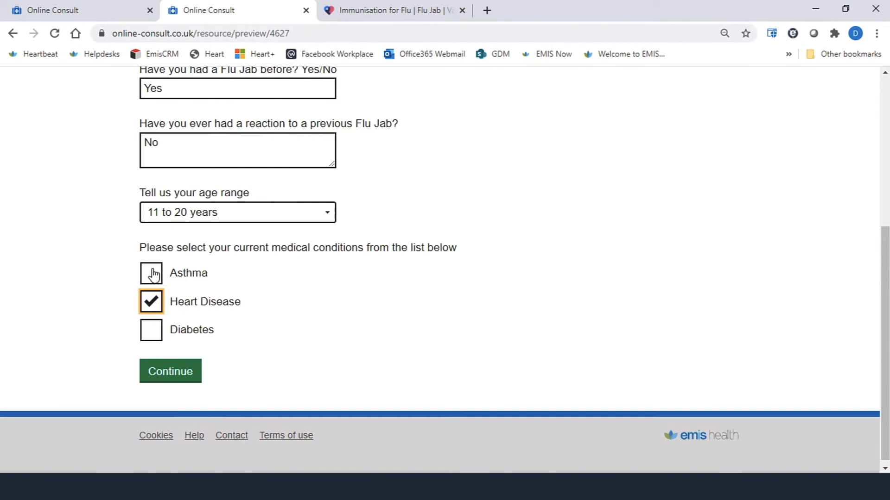
pyautogui.click(151, 332)
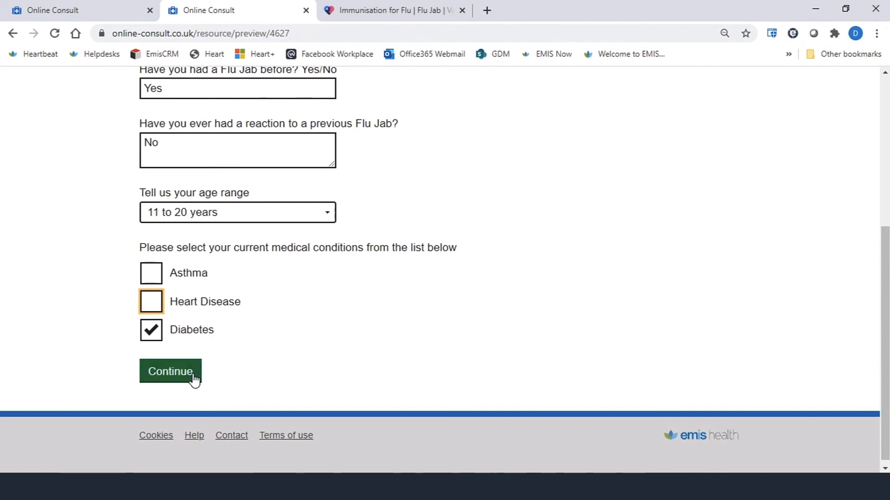
pyautogui.scroll(2, 458, 337)
pyautogui.scroll(-1, 458, 337)
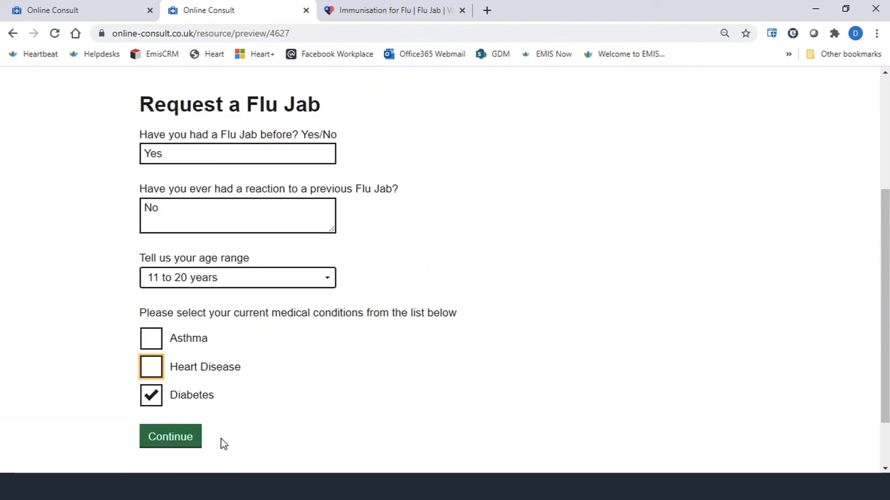
pyautogui.click(181, 435)
# - Answer No to the needles question and enter 11/11/2019 as the date of last flu jab
pyautogui.scroll(-1, 156, 196)
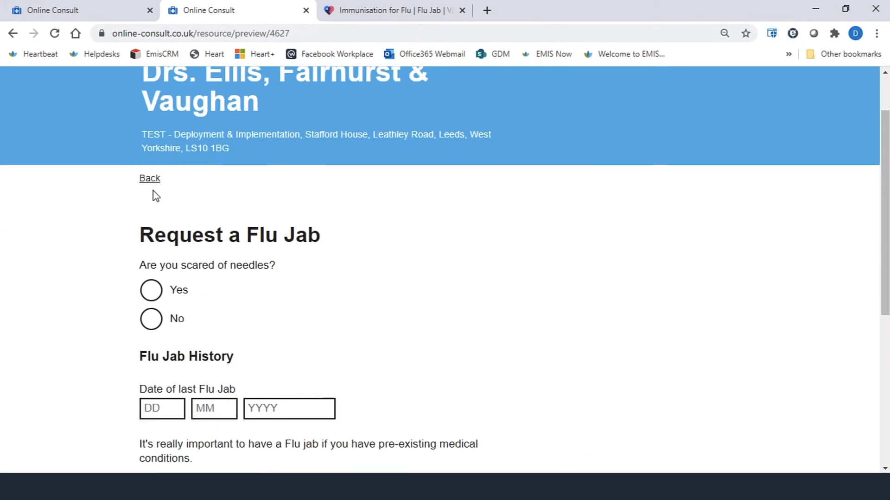
pyautogui.scroll(-1, 195, 201)
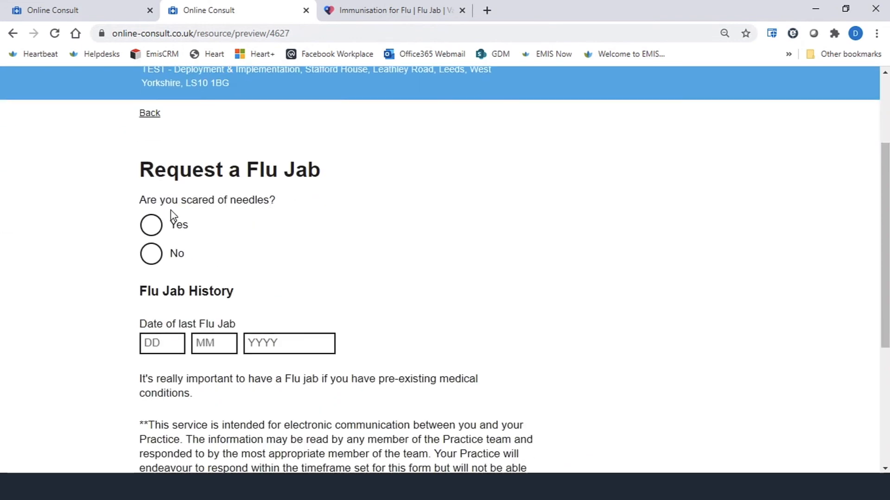
pyautogui.click(151, 253)
pyautogui.scroll(-2, 268, 258)
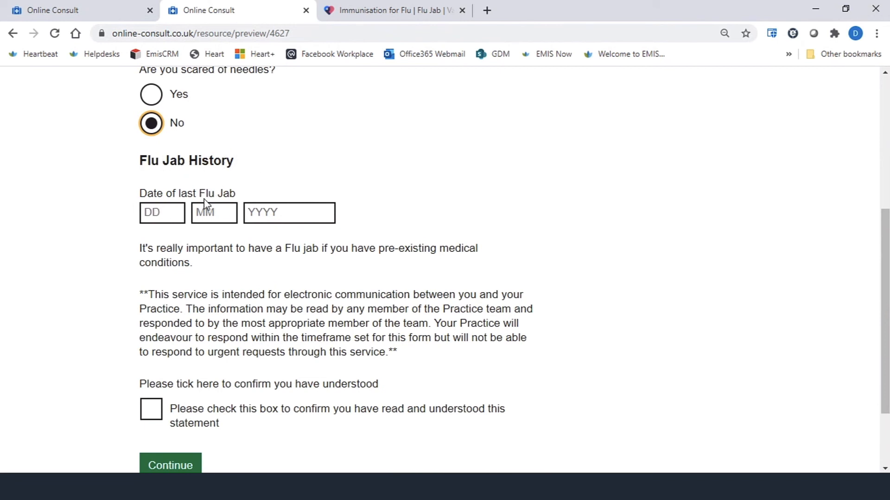
pyautogui.click(162, 209)
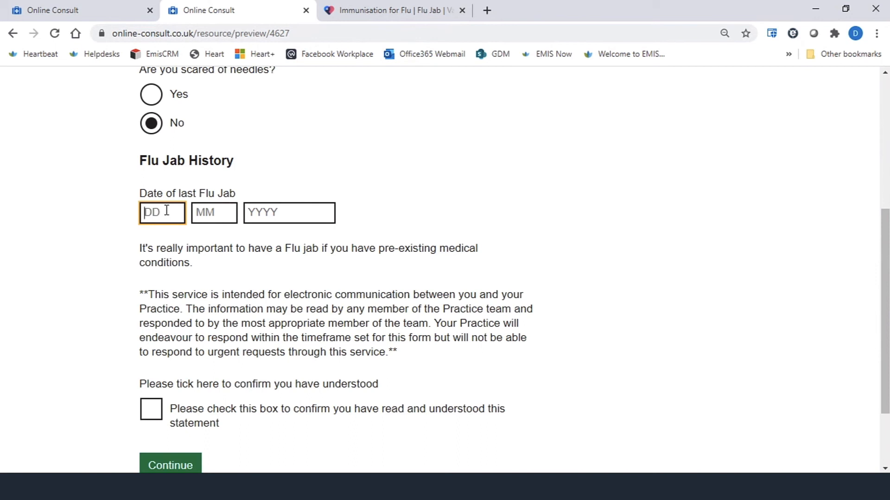
pyautogui.click(219, 219)
pyautogui.write('11')
pyautogui.click(294, 204)
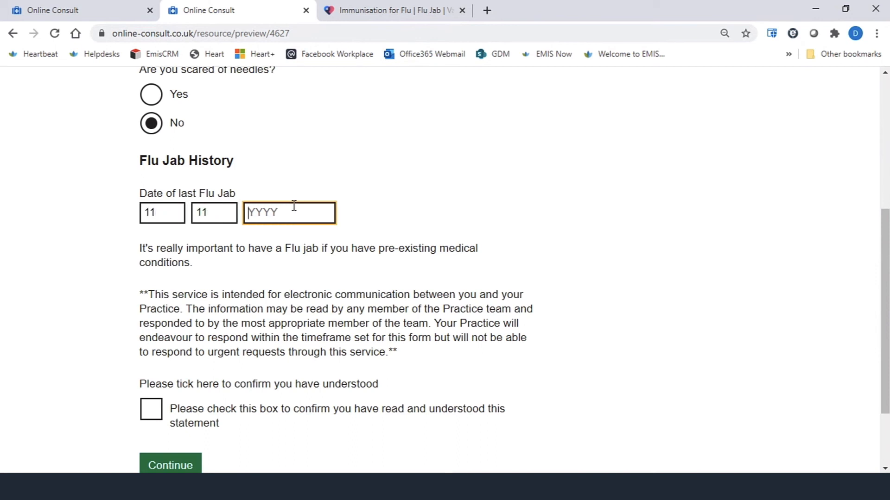
pyautogui.write('2019')
# - Tick the disclaimer confirmation checkbox and continue
pyautogui.scroll(-2, 340, 335)
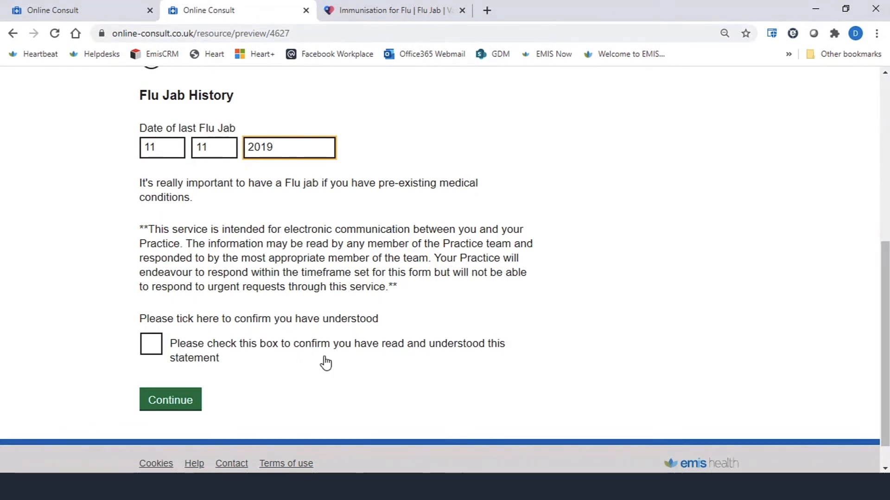
pyautogui.click(152, 344)
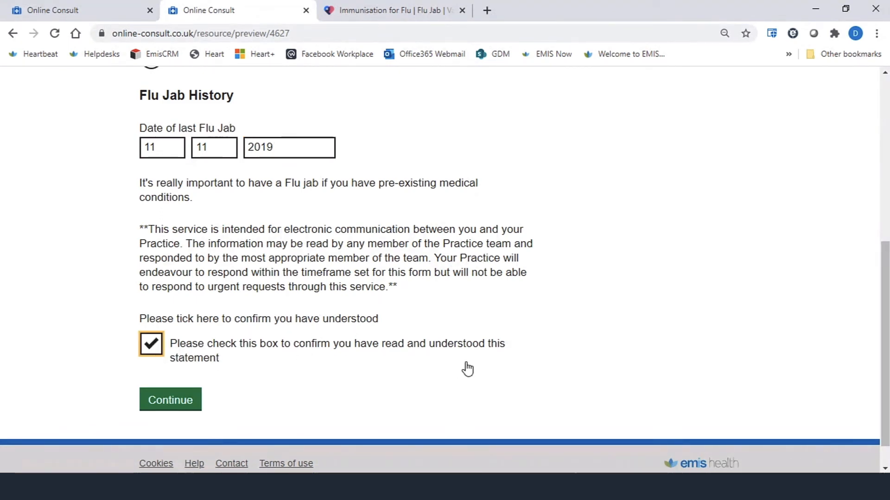
pyautogui.click(180, 405)
# - Fill in the patient's title as Miss, first name, last name and date of birth on the details page
pyautogui.scroll(-3, 326, 320)
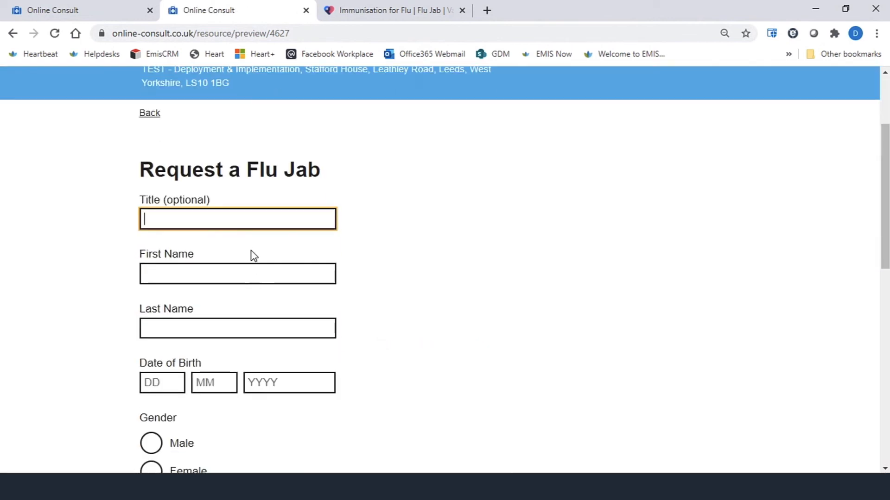
pyautogui.scroll(-5, 254, 257)
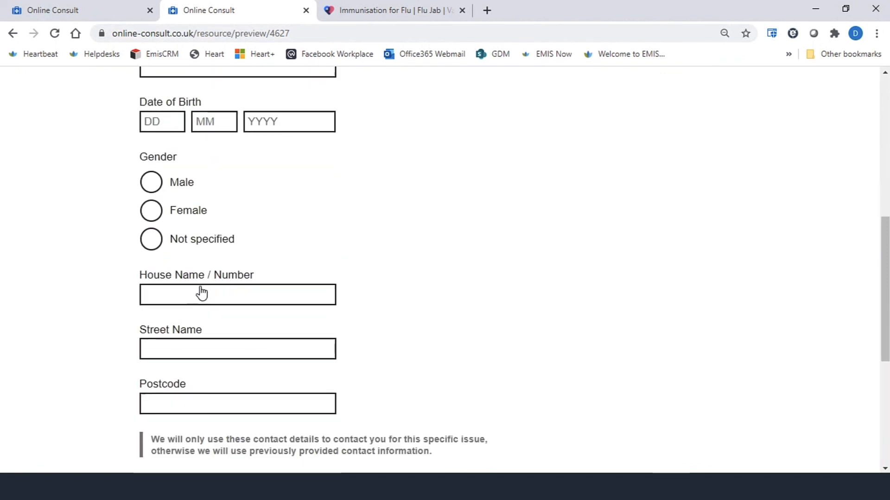
pyautogui.scroll(4, 401, 316)
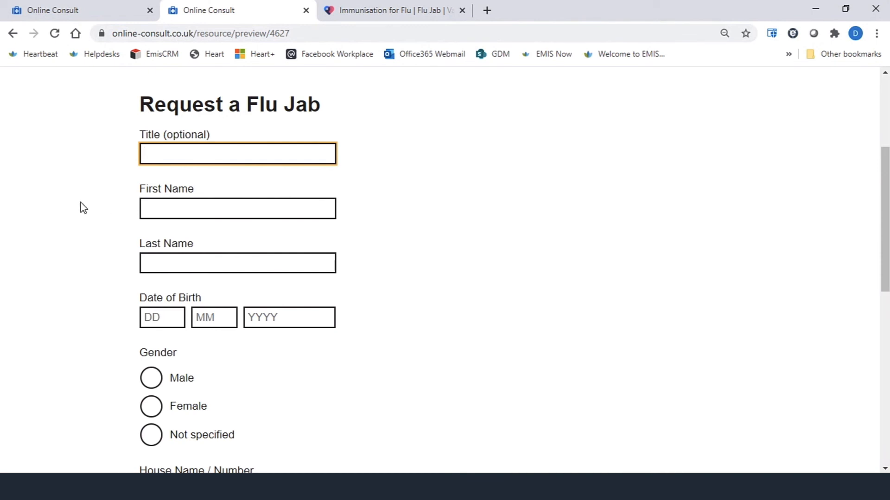
pyautogui.scroll(-6, 216, 377)
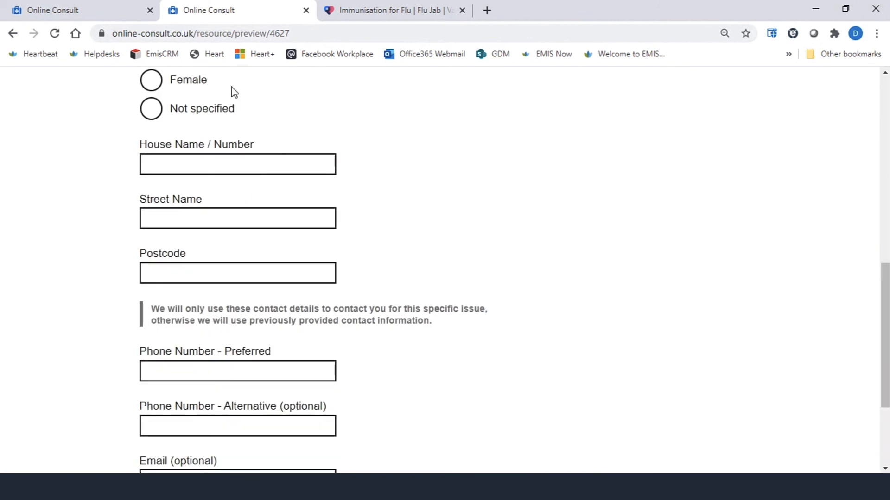
pyautogui.scroll(-3, 200, 391)
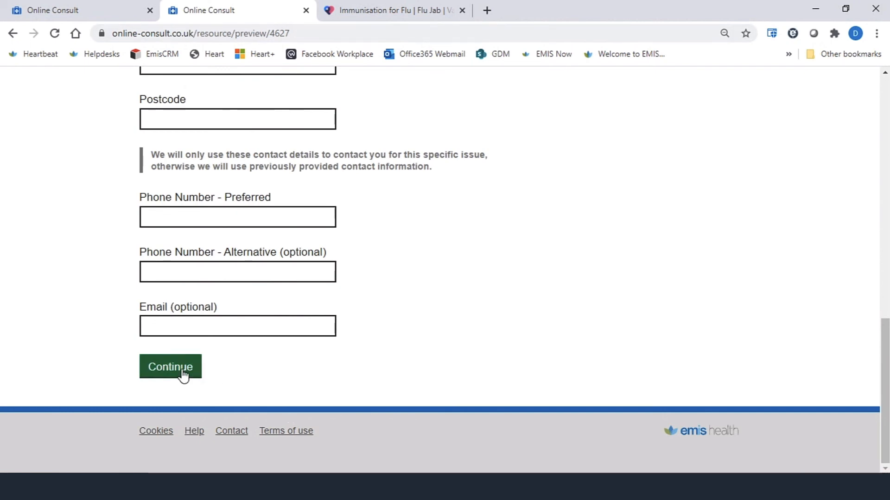
pyautogui.scroll(10, 246, 242)
pyautogui.scroll(4, 215, 127)
pyautogui.click(210, 254)
pyautogui.write('Mis')
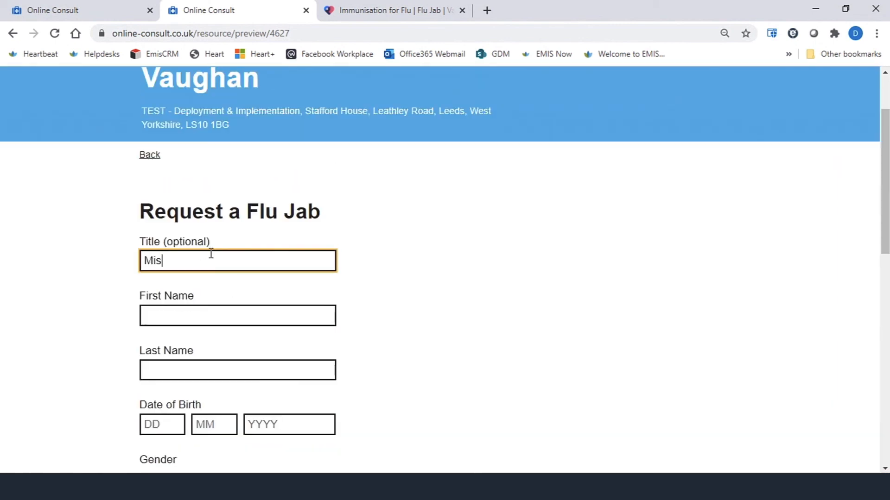
pyautogui.write('s')
pyautogui.click(235, 313)
pyautogui.click(259, 371)
pyautogui.click(169, 424)
pyautogui.write('03')
pyautogui.click(206, 424)
pyautogui.write('01')
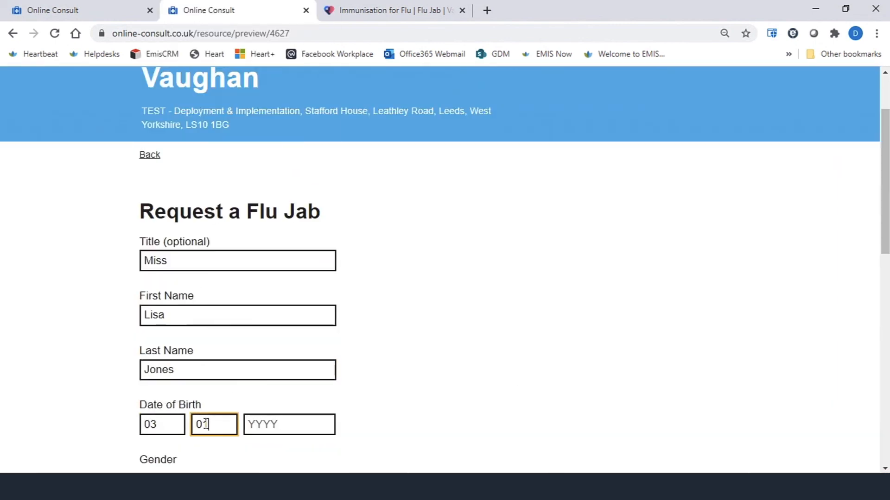
pyautogui.click(271, 422)
pyautogui.write('1980')
# - Choose the gender, fill in the address and preferred phone number, clear the email field, and continue to the summary
pyautogui.scroll(-8, 271, 422)
pyautogui.click(151, 127)
pyautogui.click(151, 155)
pyautogui.click(204, 238)
pyautogui.click(204, 274)
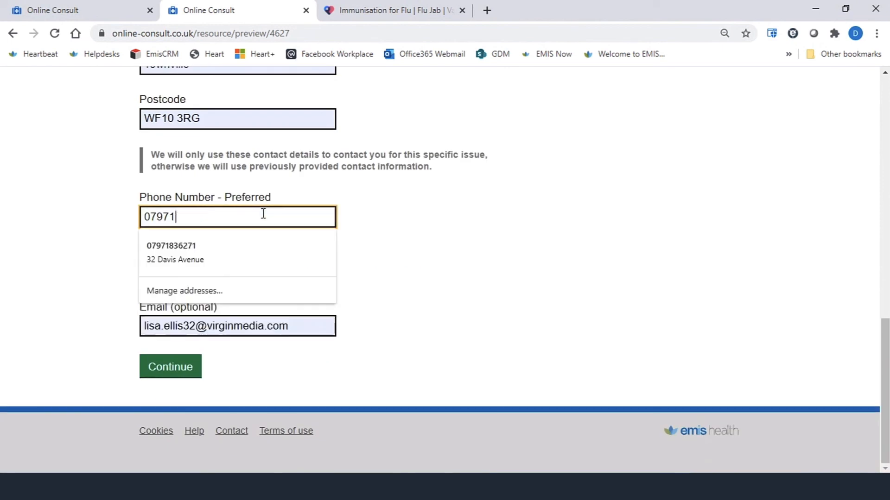
pyautogui.write('765432')
pyautogui.click(308, 324)
pyautogui.hotkey('ctrl', 'a')
pyautogui.press('BackSpace')
pyautogui.click(158, 368)
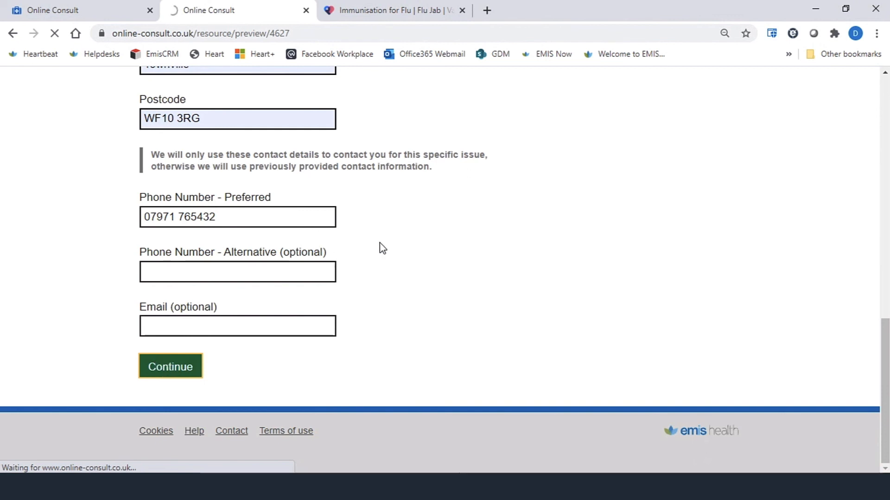
pyautogui.scroll(-1, 278, 262)
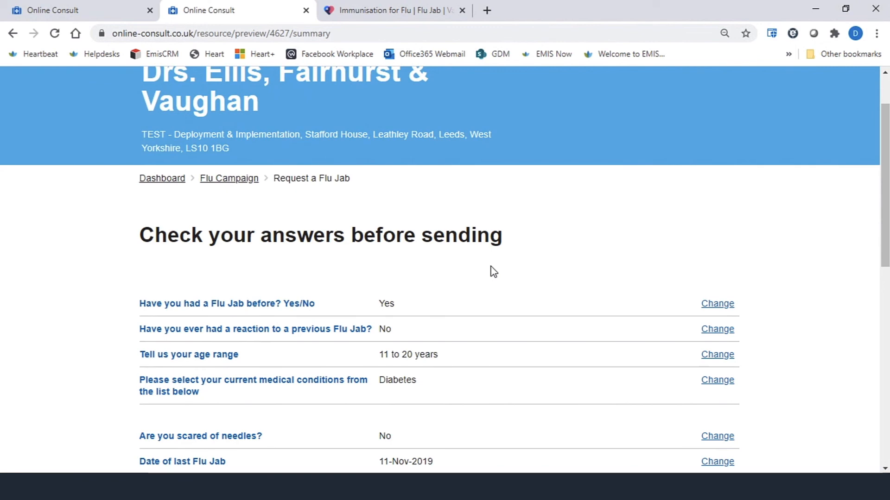
# - Review the answers on the summary page and try to accept and send the information
pyautogui.scroll(-3, 494, 272)
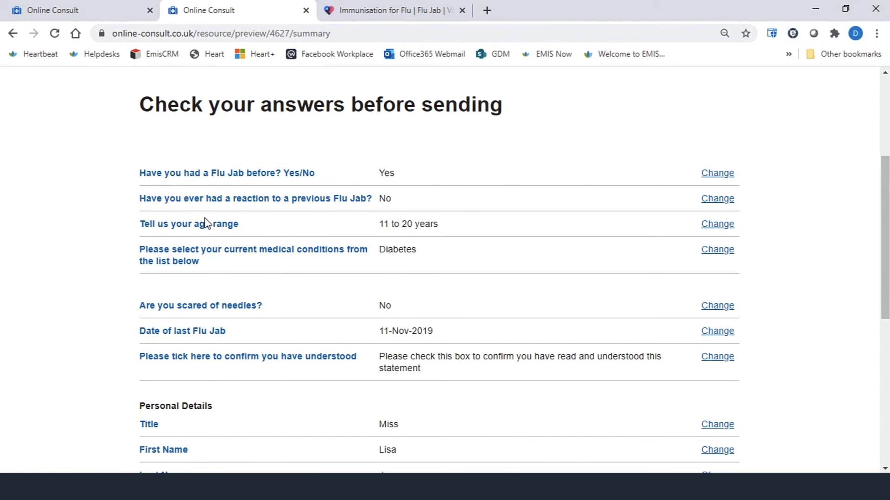
pyautogui.scroll(-5, 598, 324)
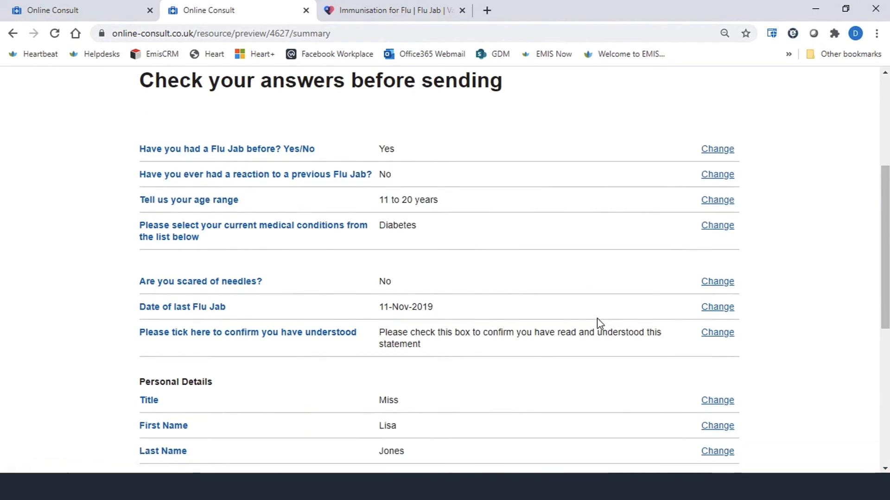
pyautogui.scroll(-3, 598, 324)
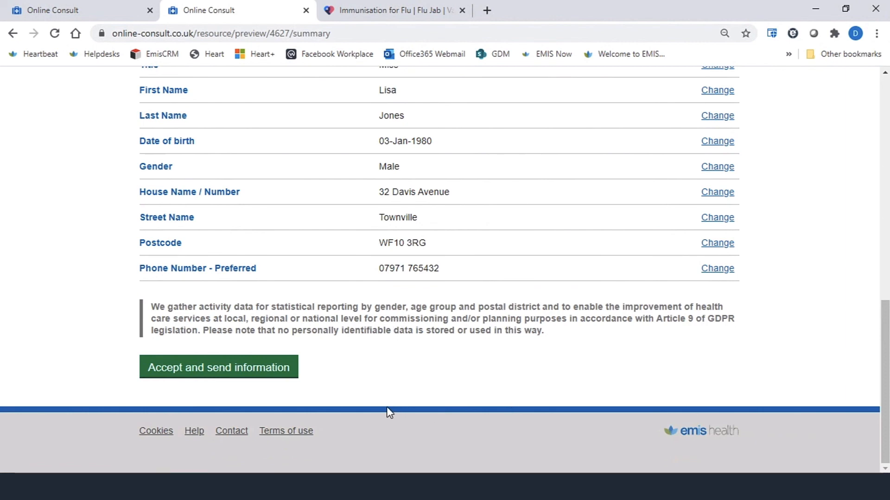
pyautogui.click(271, 368)
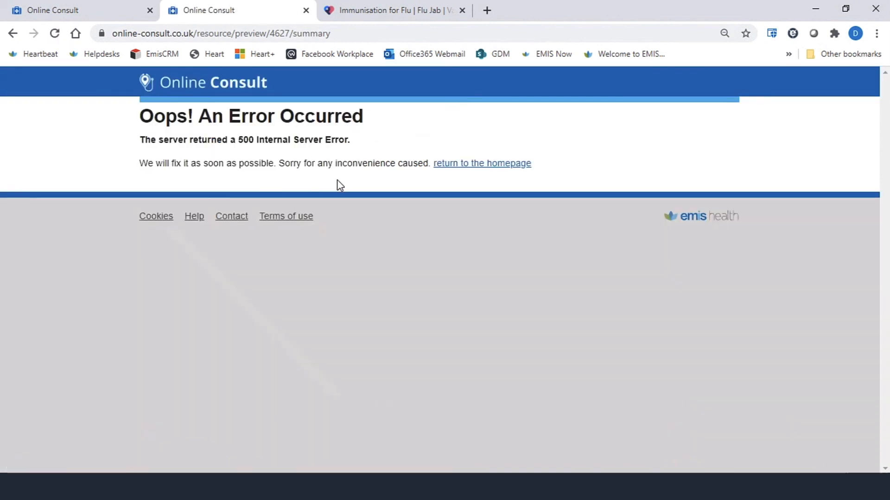
pyautogui.click(13, 34)
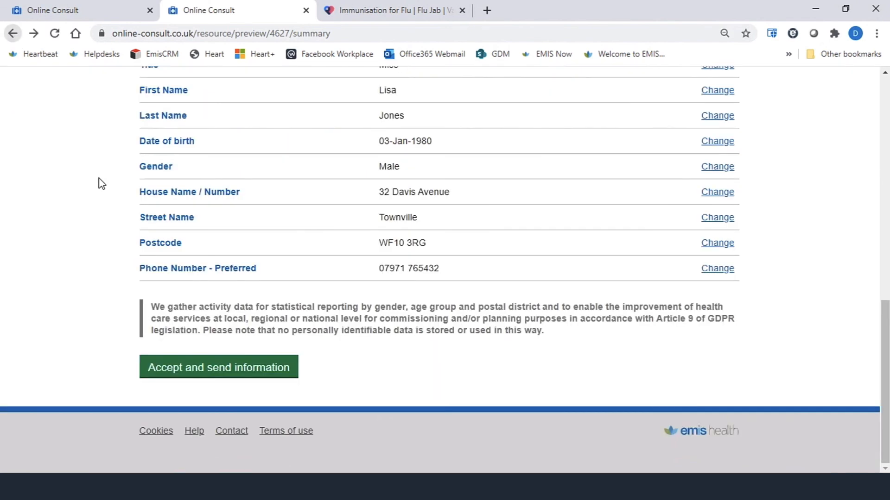
pyautogui.click(13, 33)
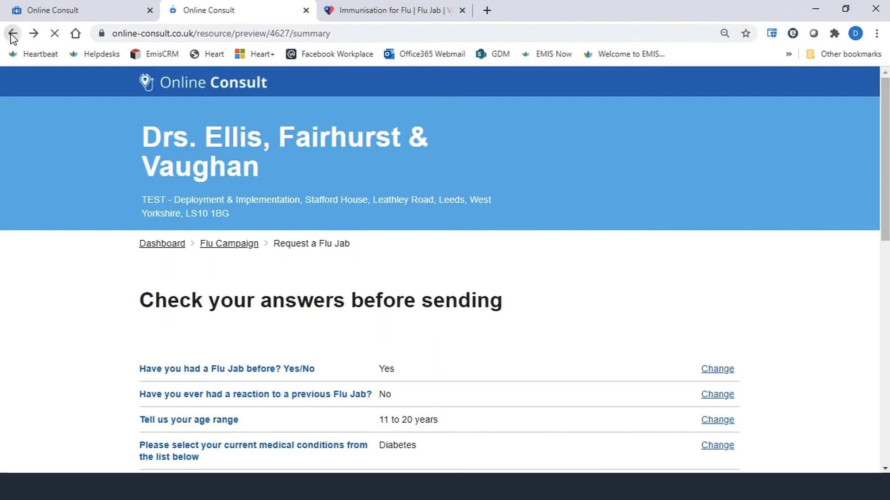
# - Open the Request a Flu Jab form for editing and move the previous-reaction question below the age range question
pyautogui.click(46, 11)
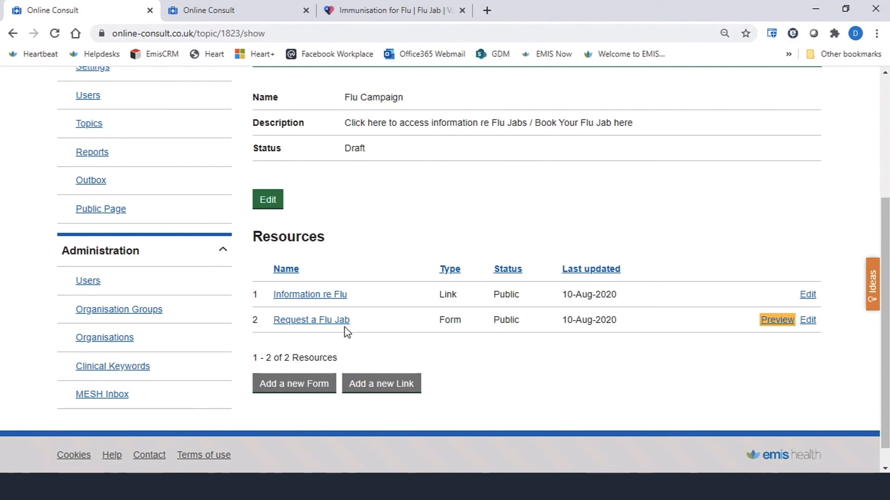
pyautogui.click(312, 325)
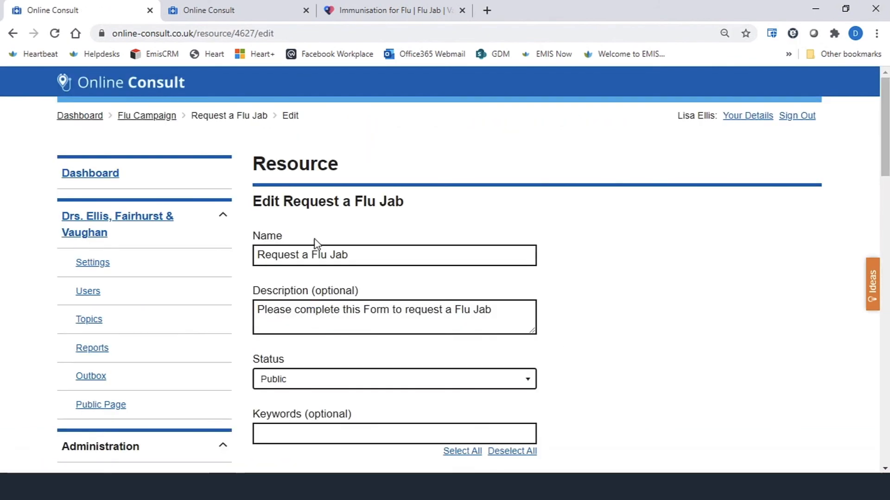
pyautogui.scroll(-10, 360, 288)
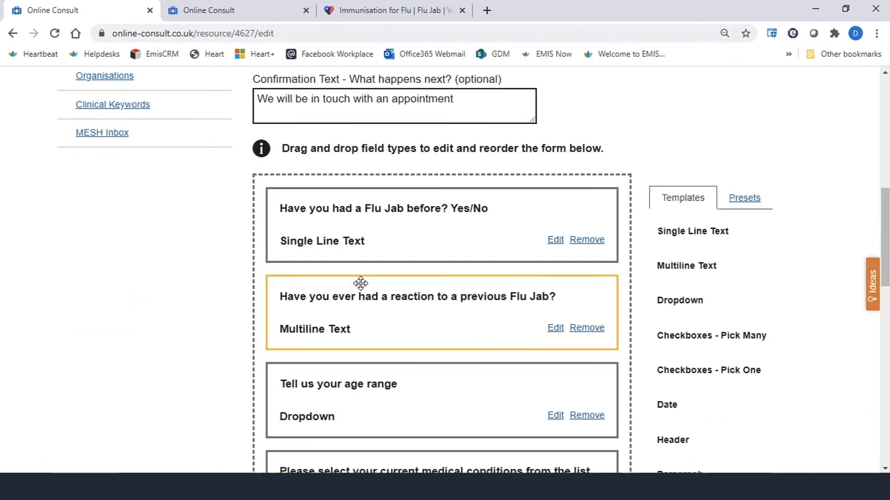
pyautogui.scroll(-4, 360, 285)
pyautogui.scroll(-2, 358, 289)
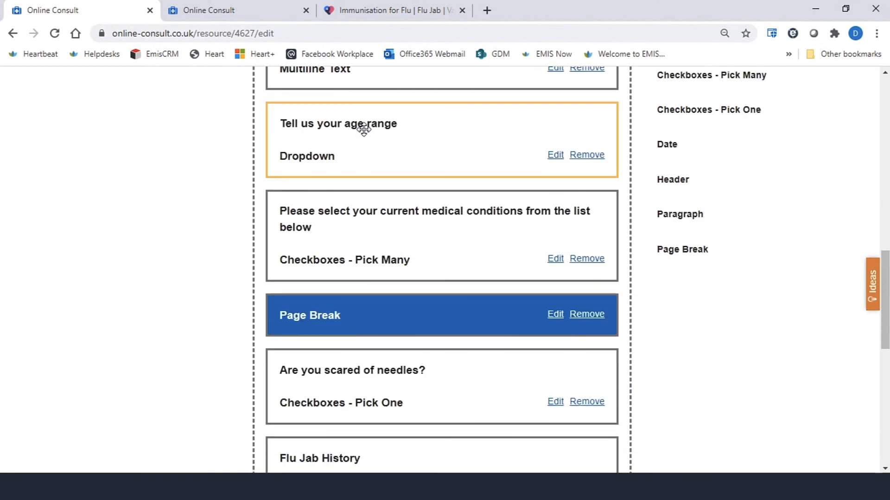
pyautogui.scroll(3, 452, 379)
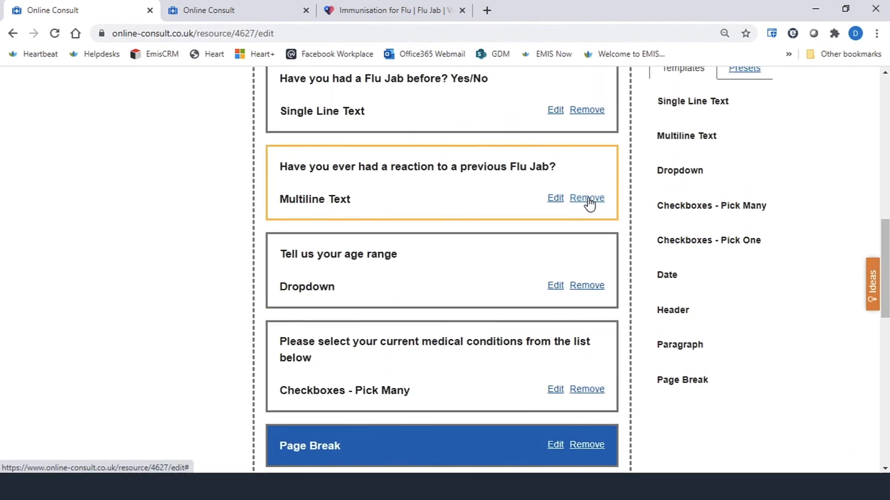
pyautogui.click(556, 199)
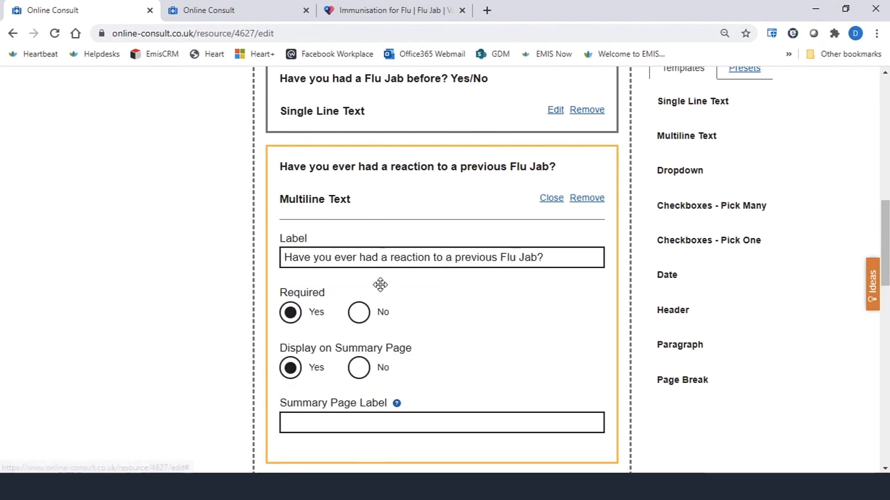
pyautogui.scroll(-3, 380, 284)
pyautogui.scroll(3, 377, 321)
pyautogui.click(551, 198)
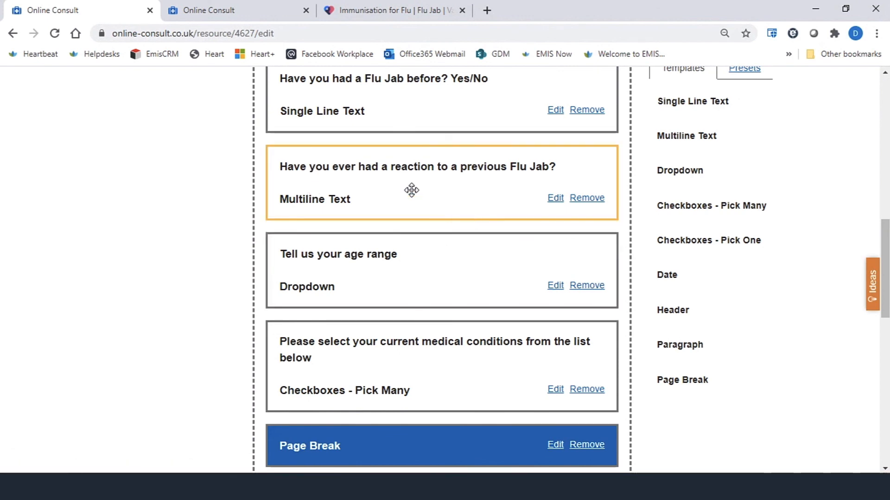
pyautogui.moveTo(411, 189); pyautogui.dragTo(433, 185)
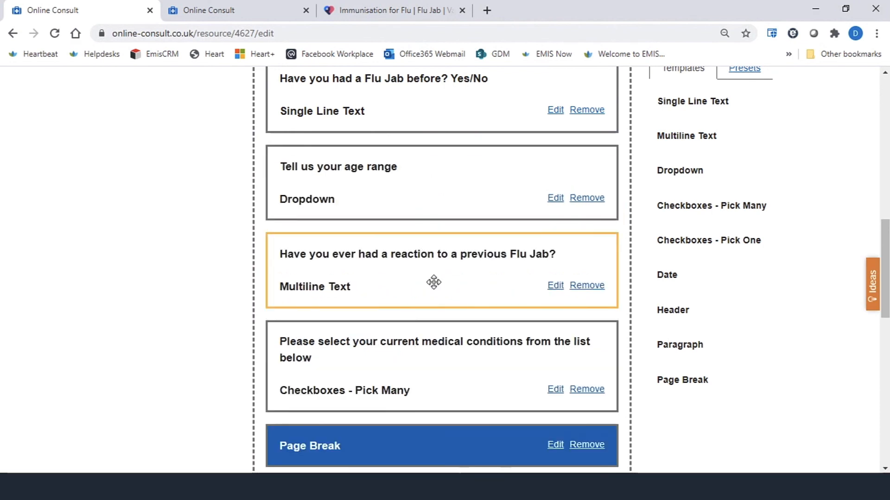
# - Save the edited Request a Flu Jab form
pyautogui.scroll(-5, 433, 284)
pyautogui.scroll(-8, 414, 301)
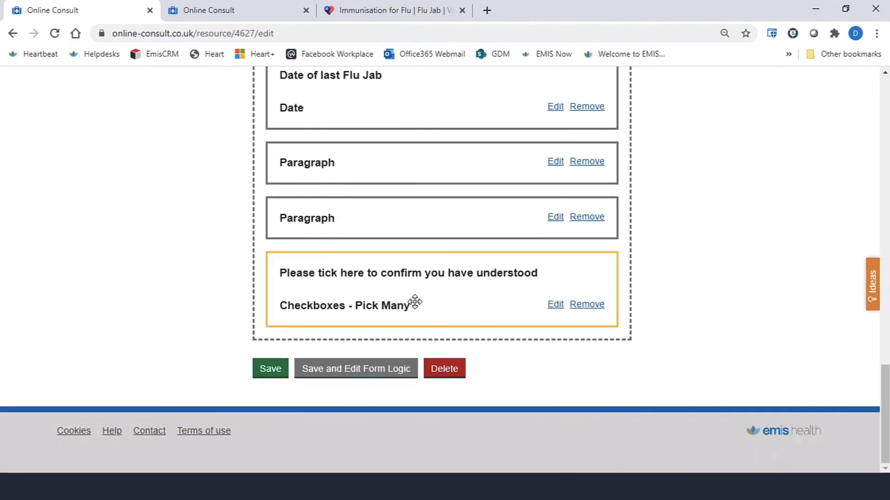
pyautogui.click(257, 370)
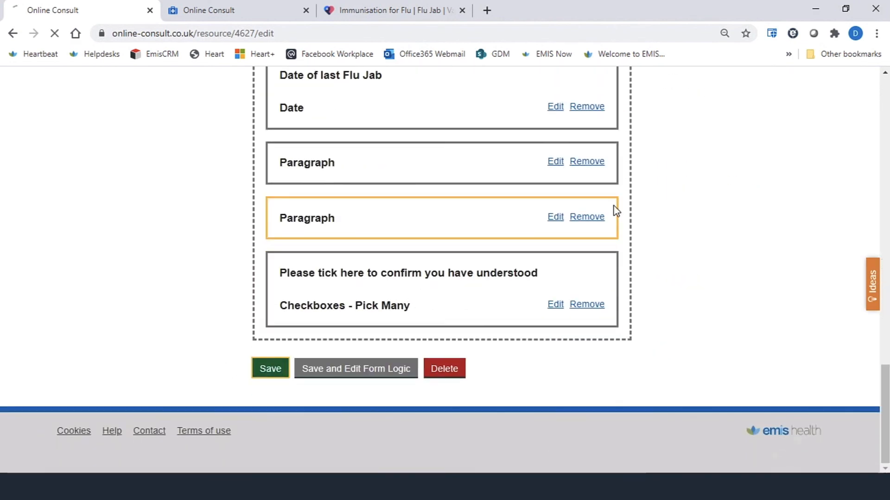
# - Change the Flu Campaign topic's status from Draft to Public and save the topic
pyautogui.scroll(-3, 403, 319)
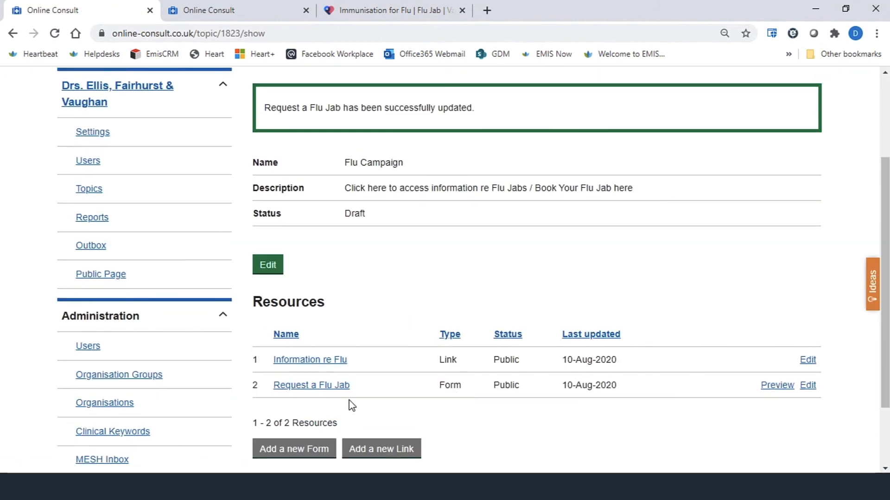
pyautogui.scroll(-2, 534, 419)
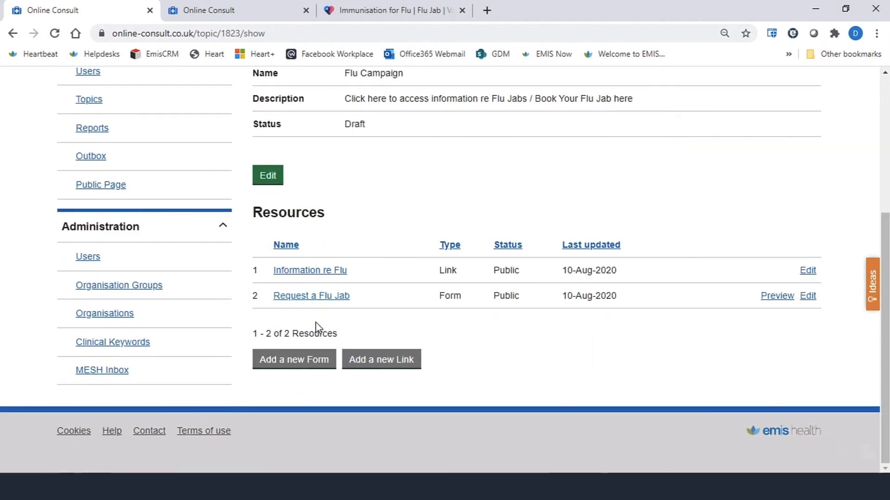
pyautogui.scroll(3, 317, 328)
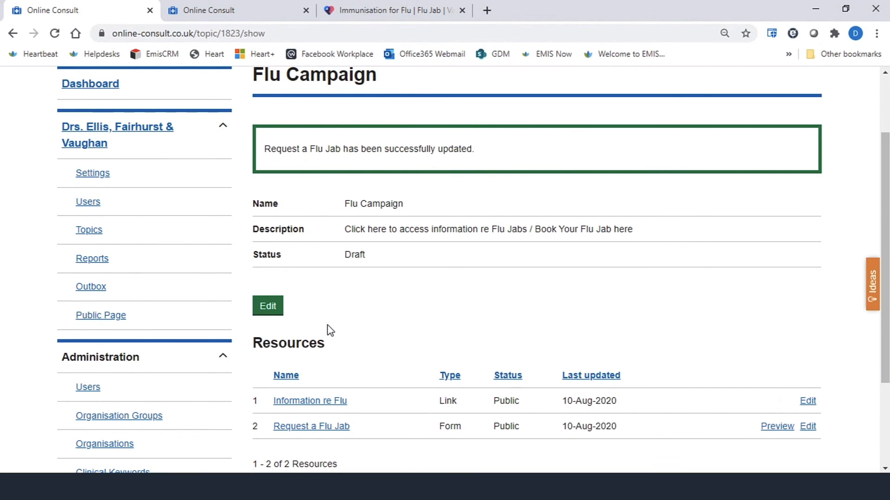
pyautogui.scroll(-3, 437, 370)
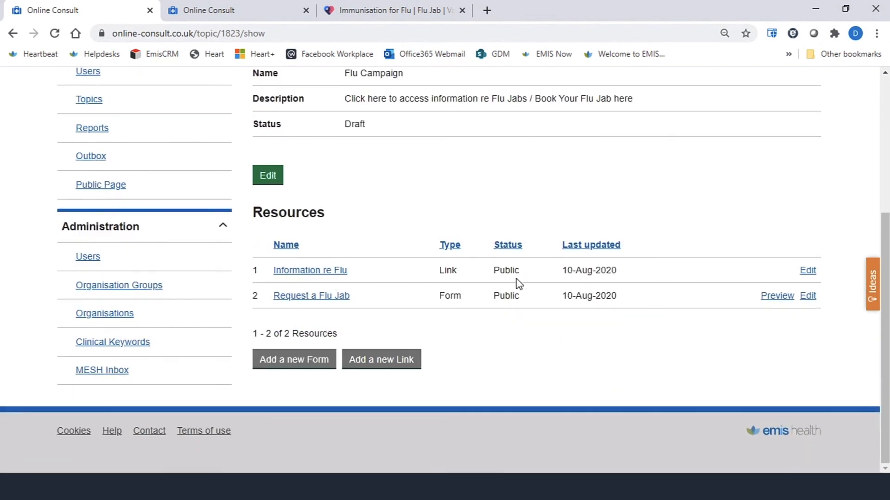
pyautogui.scroll(3, 479, 270)
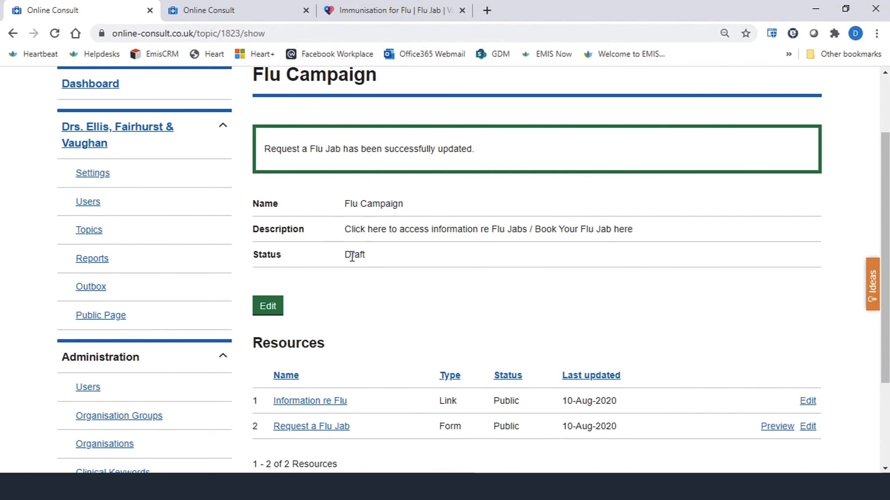
pyautogui.scroll(2, 301, 153)
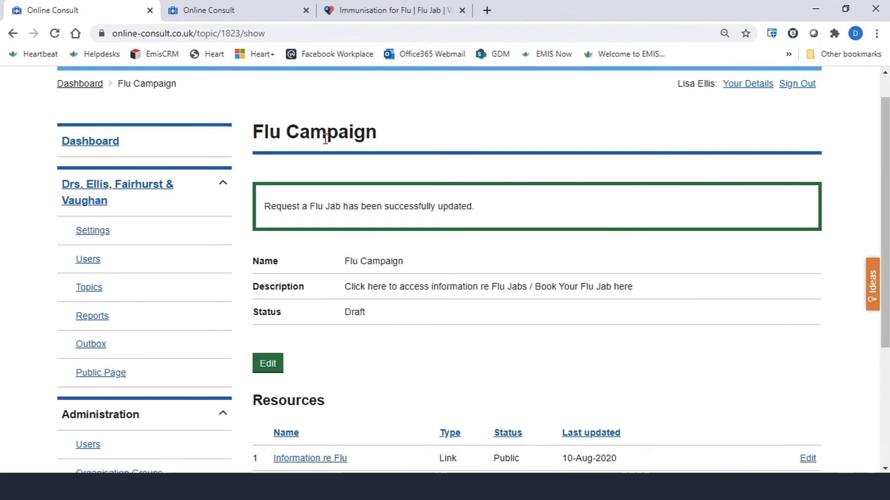
pyautogui.click(281, 375)
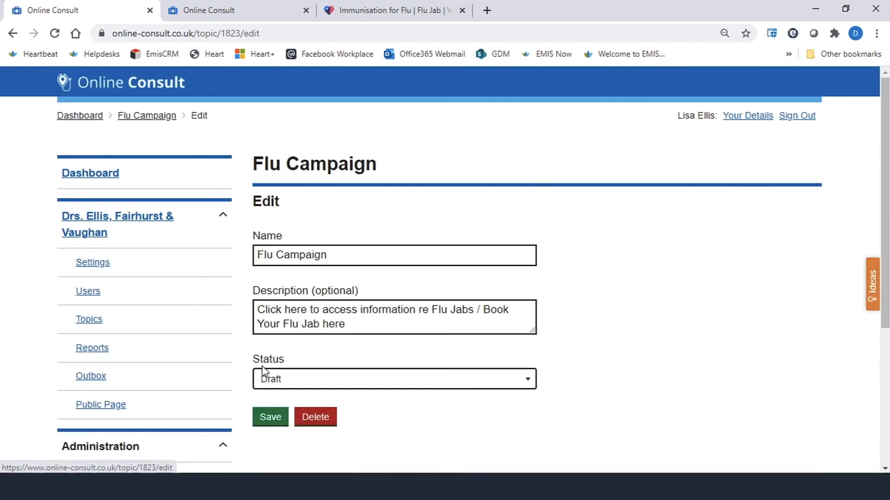
pyautogui.click(529, 381)
pyautogui.click(307, 358)
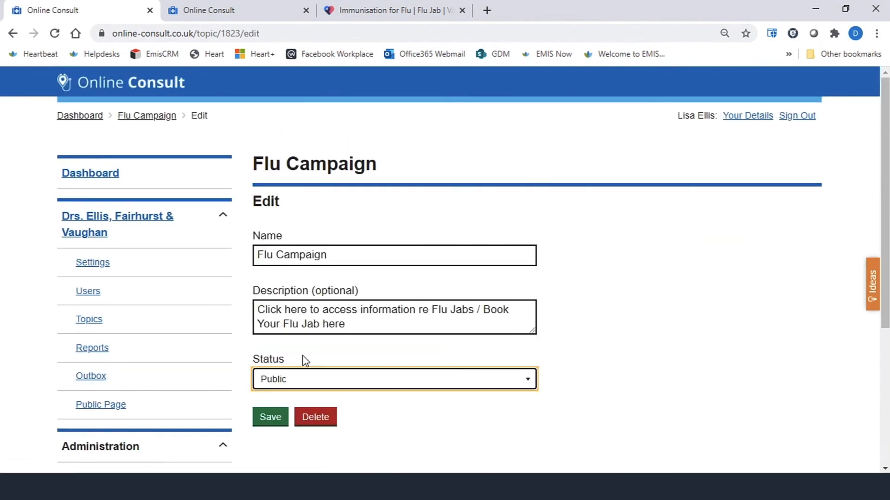
pyautogui.click(276, 420)
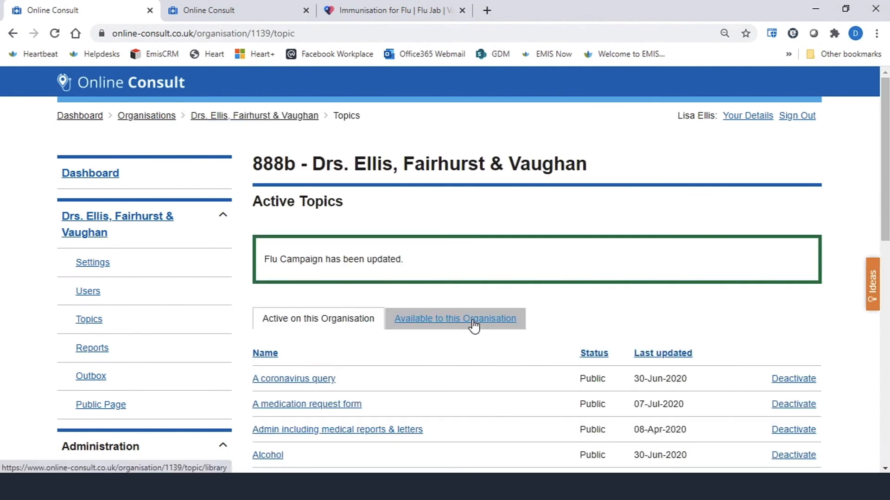
# - Open the practice's public page, go to the Flu Campaign topic and open Request a Flu Jab
pyautogui.scroll(-1, 484, 378)
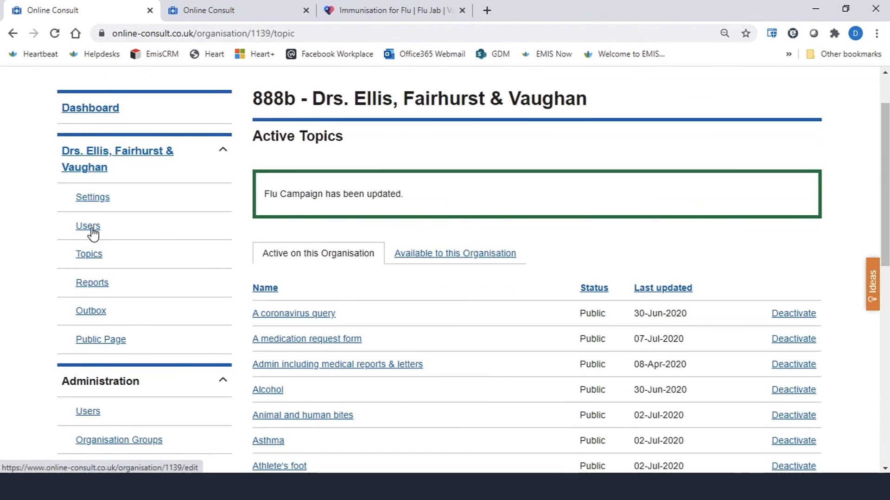
pyautogui.click(95, 342)
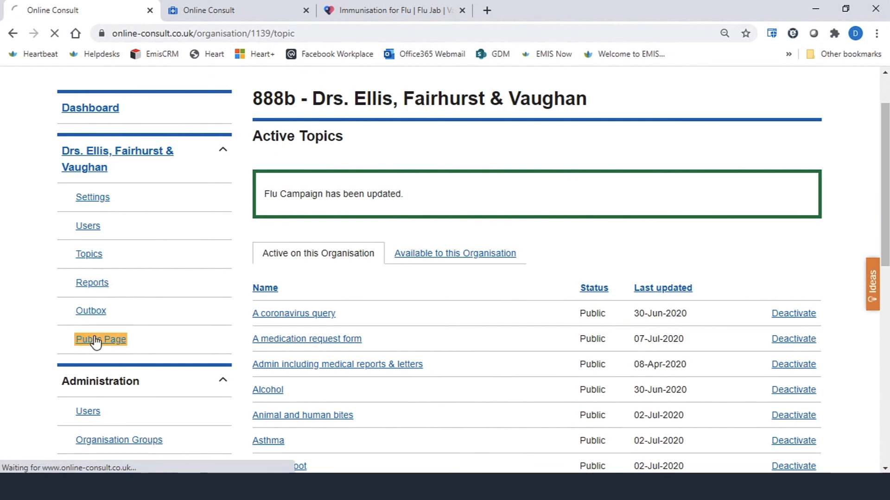
pyautogui.scroll(-6, 504, 392)
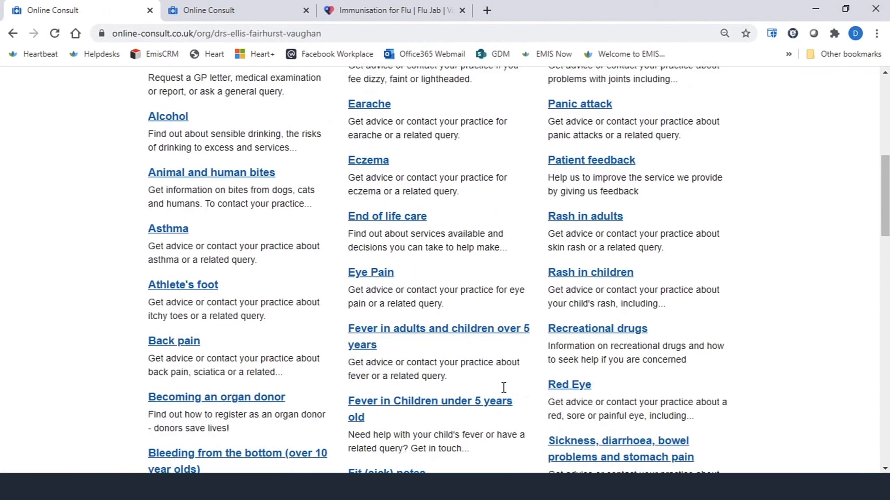
pyautogui.scroll(-1, 503, 387)
pyautogui.scroll(-1, 505, 394)
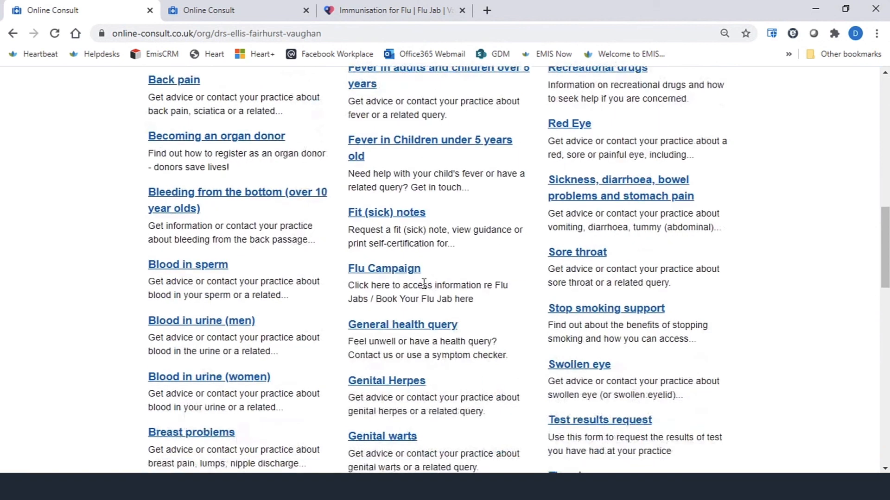
pyautogui.click(407, 268)
pyautogui.scroll(-2, 506, 277)
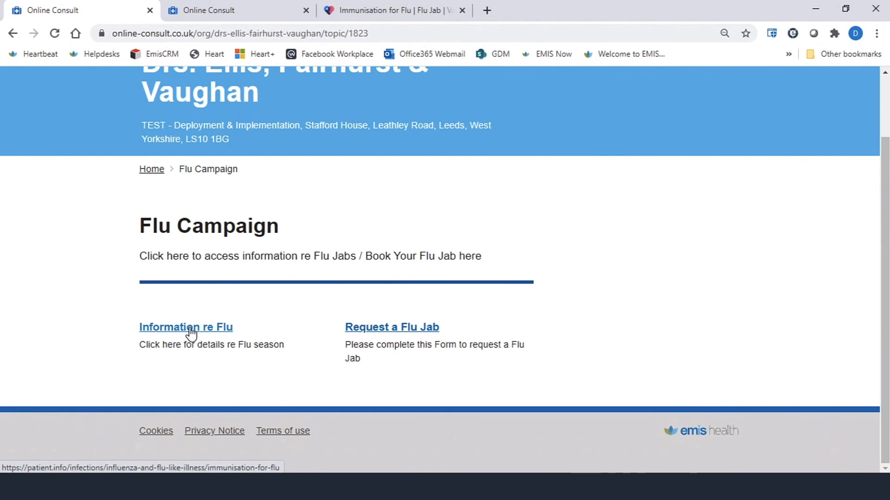
pyautogui.click(420, 330)
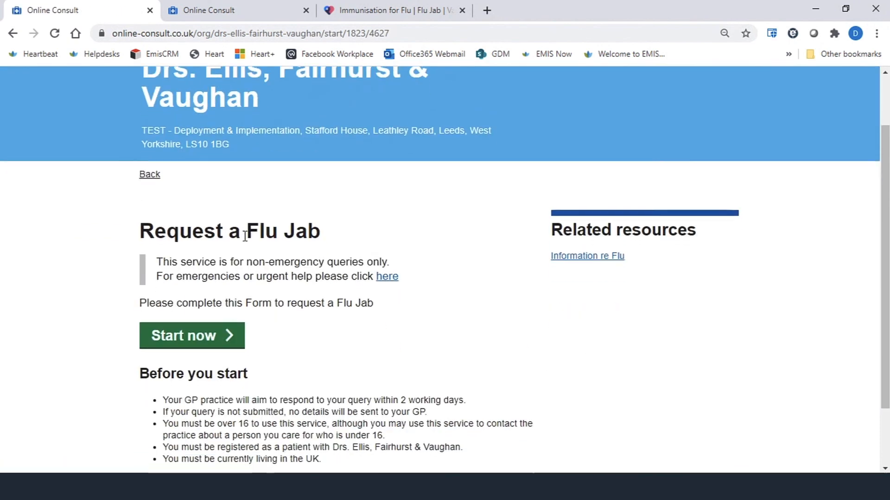
# - Start the form, tick the consent, age confirmation and terms-of-use checkboxes, and continue
pyautogui.scroll(-2, 244, 318)
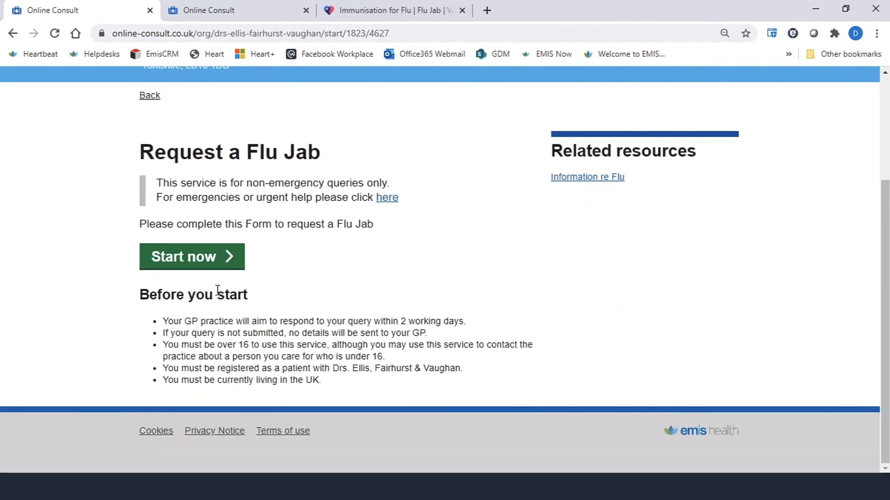
pyautogui.click(190, 258)
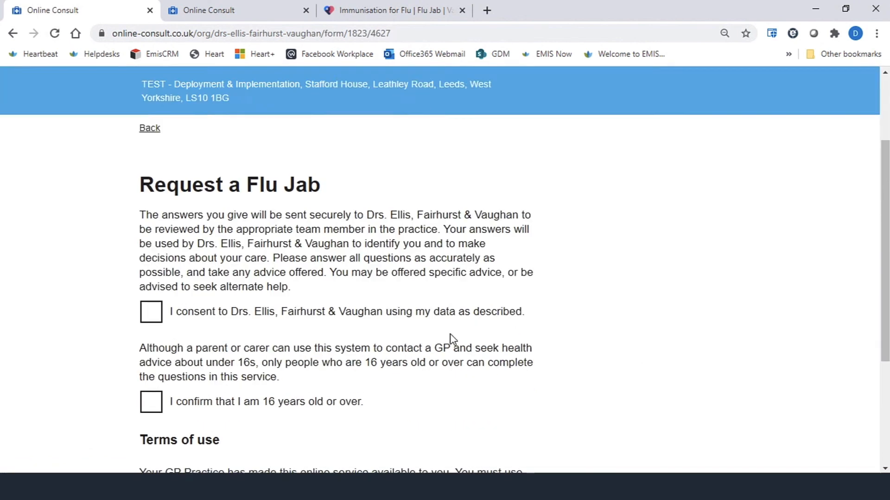
pyautogui.scroll(-2, 449, 334)
pyautogui.click(192, 231)
pyautogui.click(156, 335)
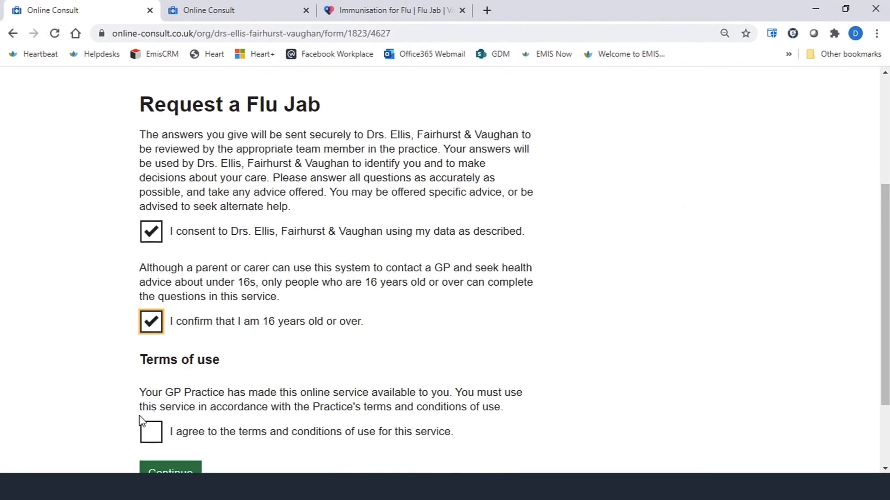
pyautogui.click(151, 432)
pyautogui.scroll(-2, 153, 417)
pyautogui.click(171, 367)
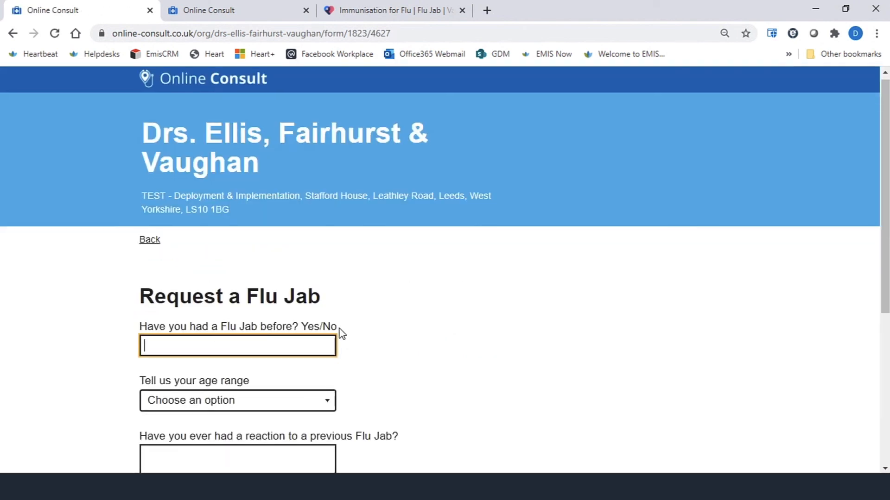
# - Review the rest of the Request a Flu Jab questions, then navigate back to the organisation's topics administration list
pyautogui.scroll(-5, 302, 278)
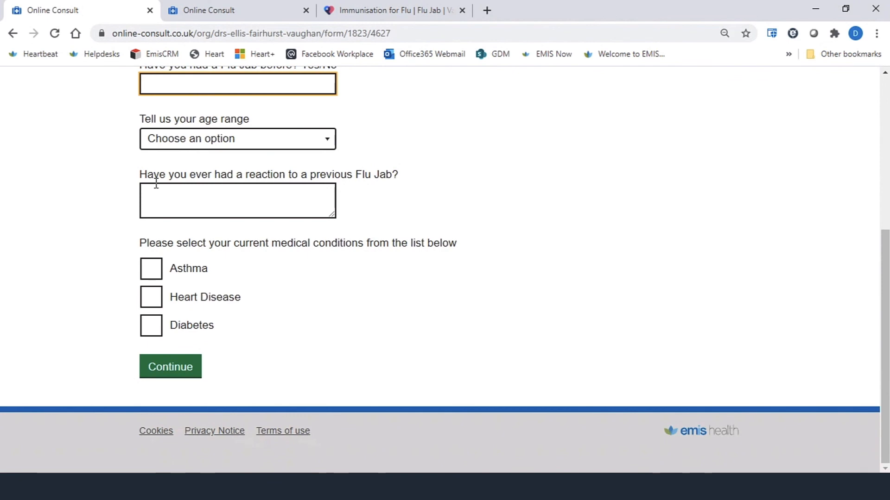
pyautogui.click(12, 33)
pyautogui.click(12, 33)
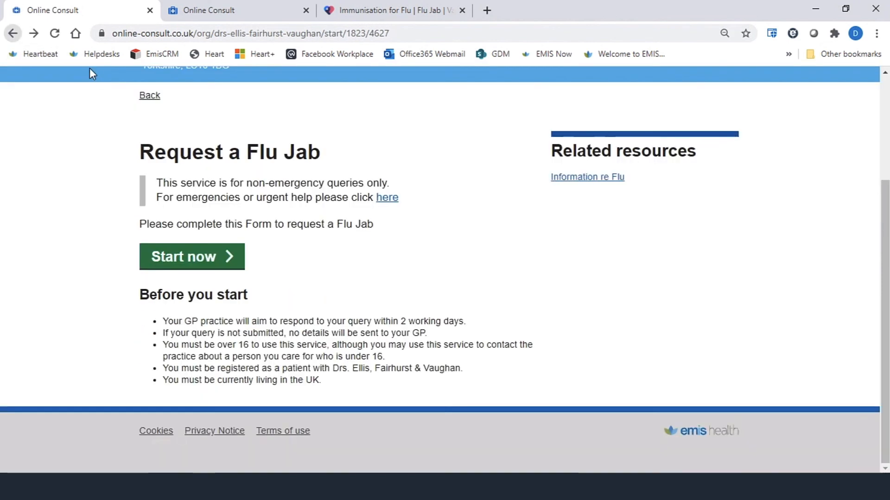
pyautogui.click(13, 33)
pyautogui.click(12, 33)
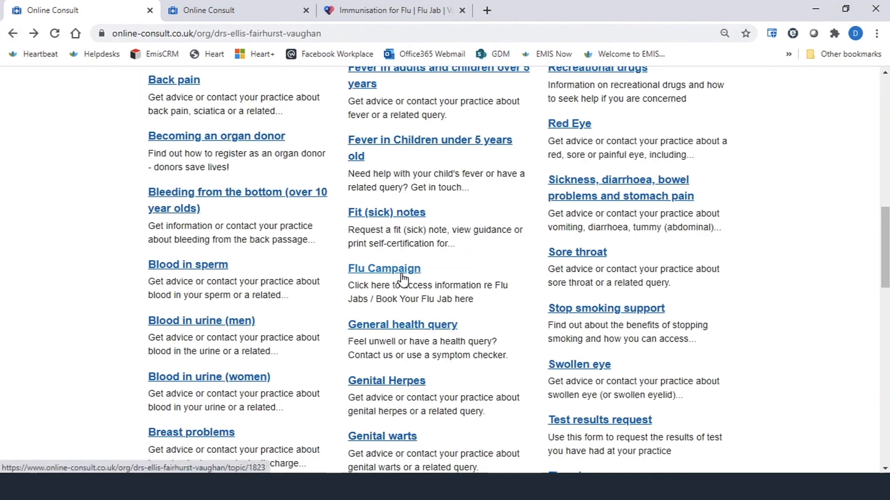
pyautogui.click(13, 33)
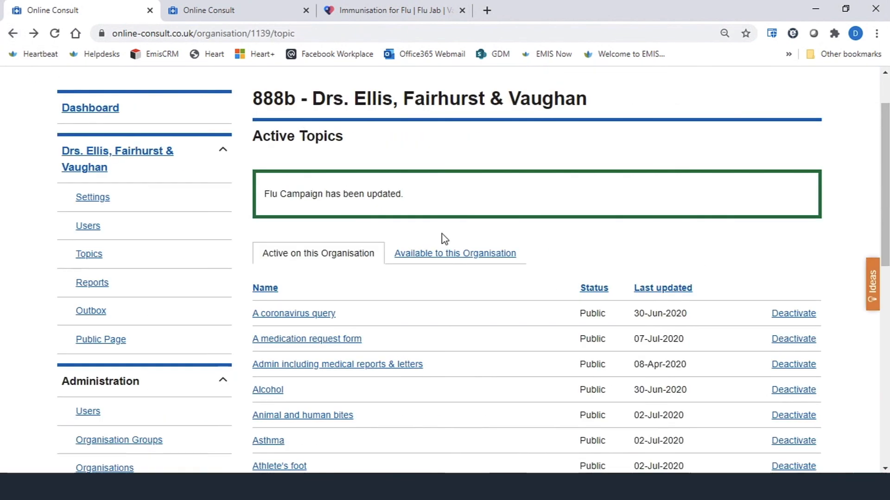
# - Open the Flu Campaign topic from the second topics page, set its status back to Draft and save
pyautogui.scroll(-7, 445, 239)
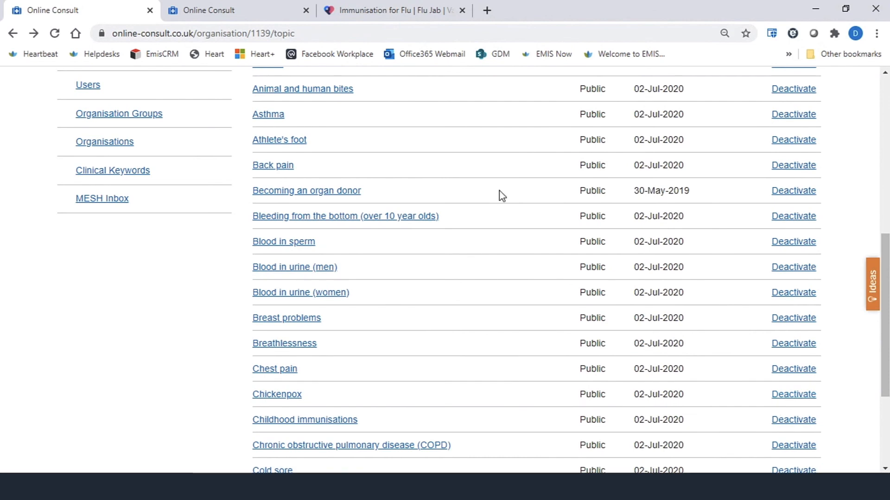
pyautogui.scroll(-4, 466, 228)
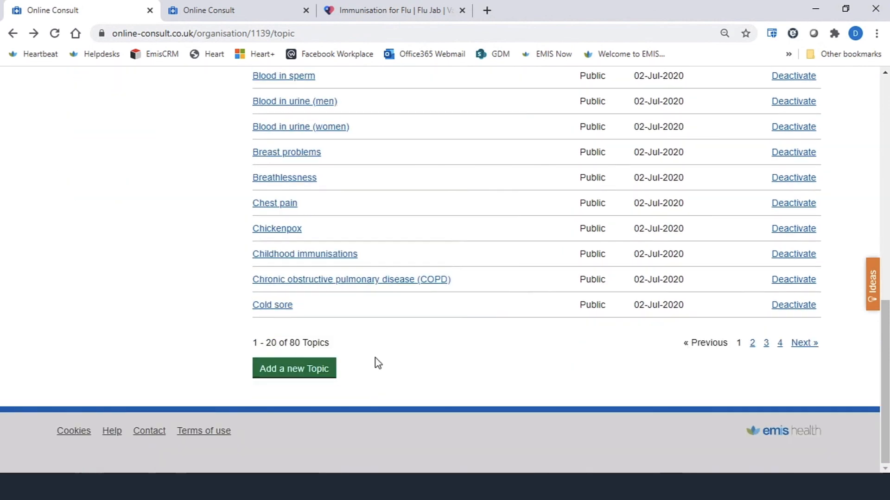
pyautogui.click(753, 344)
pyautogui.scroll(-3, 429, 281)
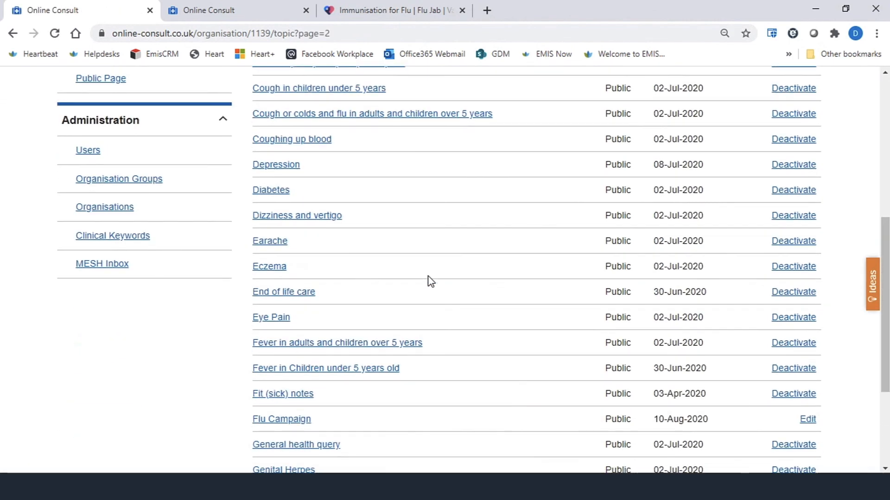
pyautogui.scroll(-3, 430, 281)
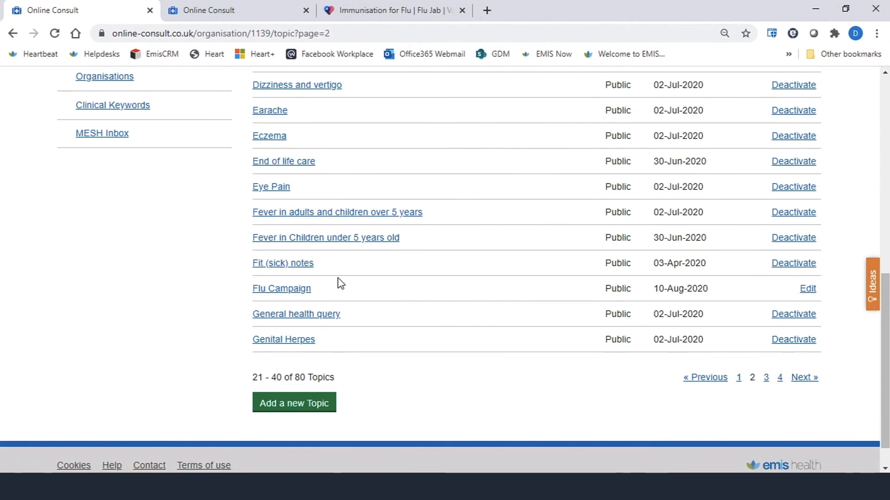
pyautogui.click(292, 289)
pyautogui.scroll(-2, 301, 290)
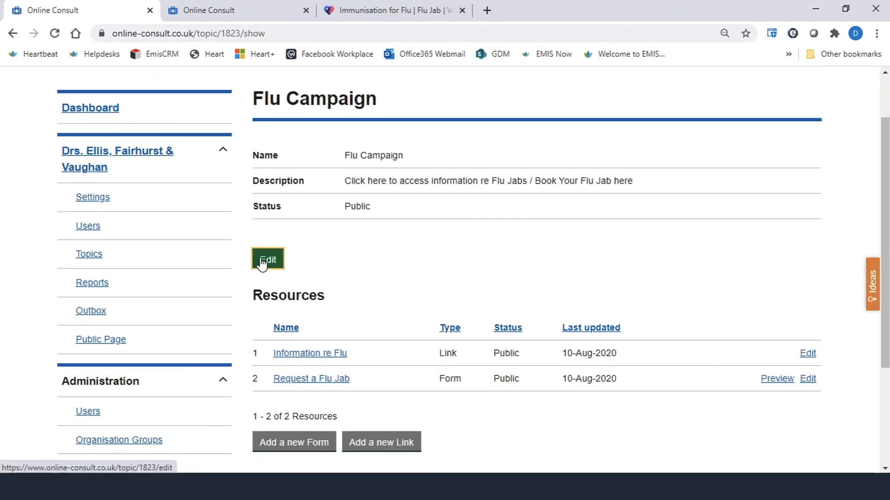
pyautogui.click(263, 262)
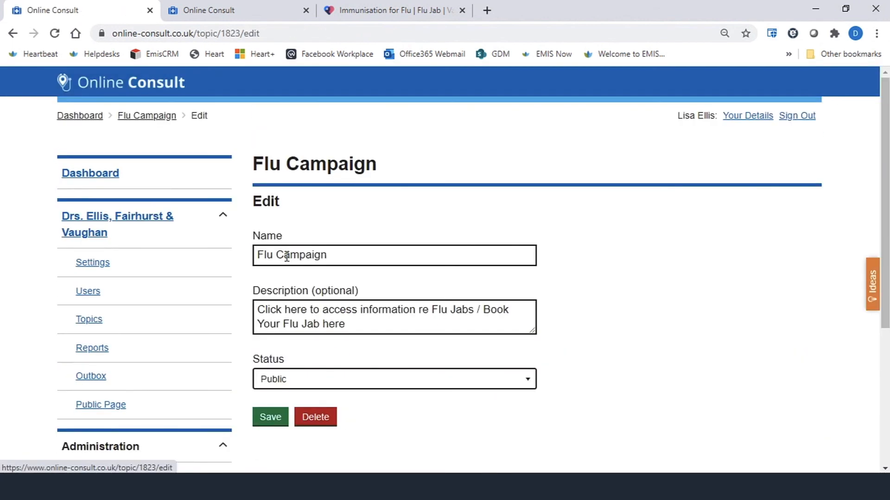
pyautogui.click(528, 387)
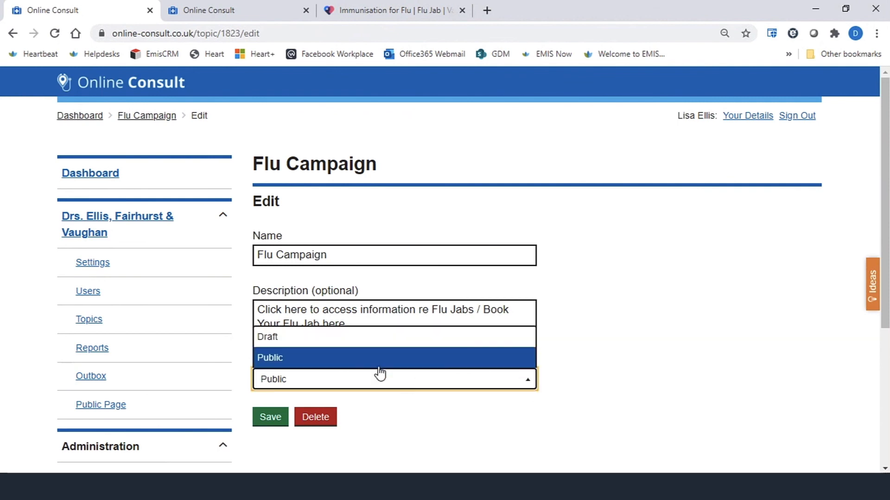
pyautogui.click(281, 337)
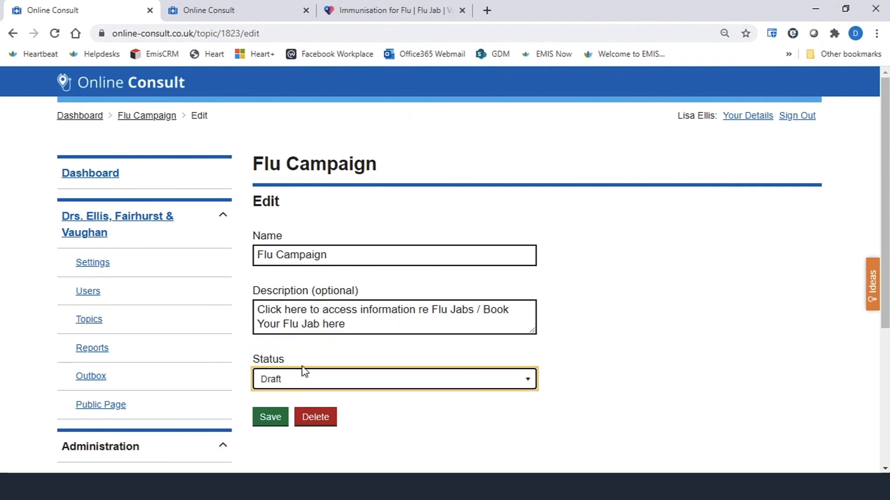
pyautogui.click(268, 418)
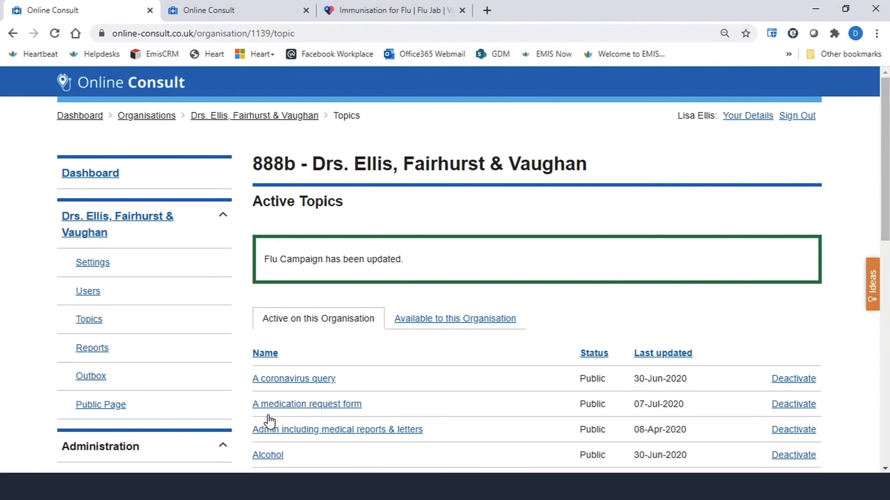
# - Reopen the Flu Campaign topic from the second topics page and open its details for editing
pyautogui.scroll(-8, 491, 356)
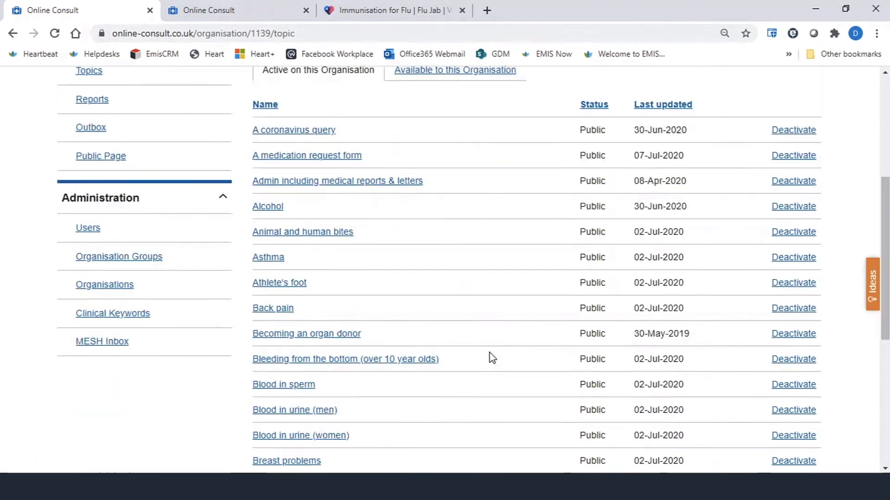
pyautogui.scroll(-3, 491, 357)
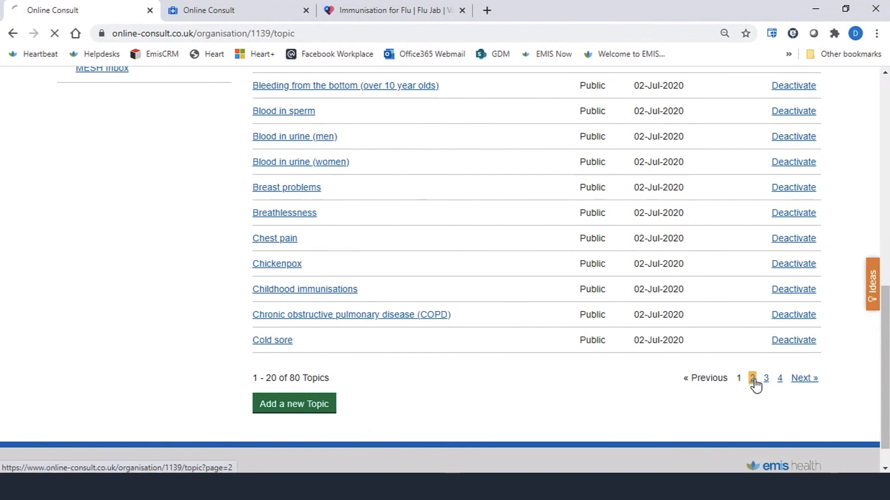
pyautogui.scroll(-5, 539, 371)
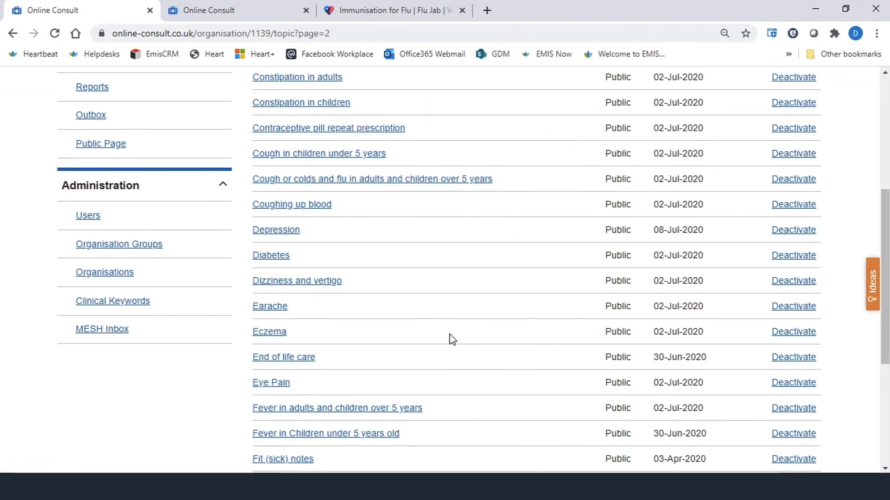
pyautogui.scroll(-3, 451, 339)
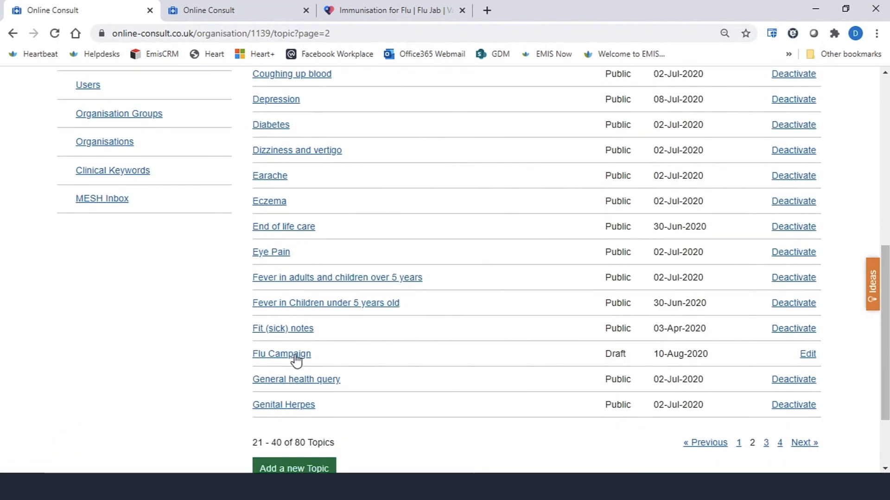
pyautogui.click(290, 357)
pyautogui.scroll(-1, 289, 352)
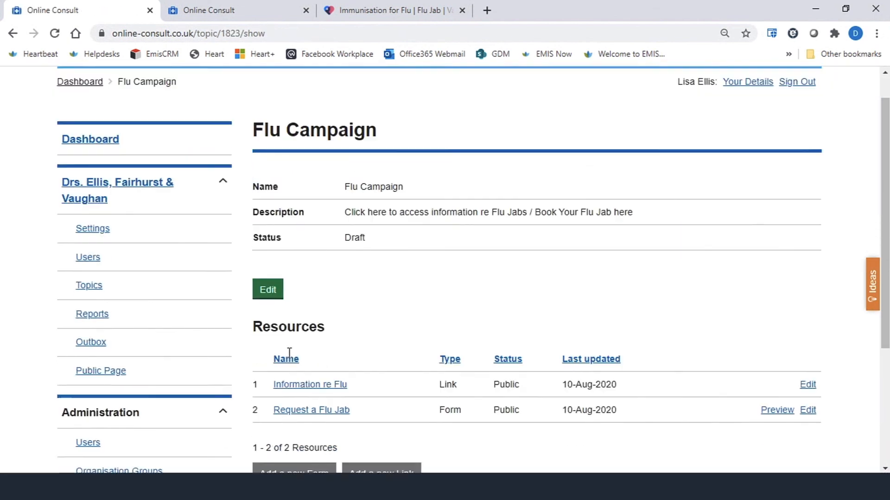
pyautogui.scroll(-4, 289, 352)
pyautogui.scroll(3, 314, 252)
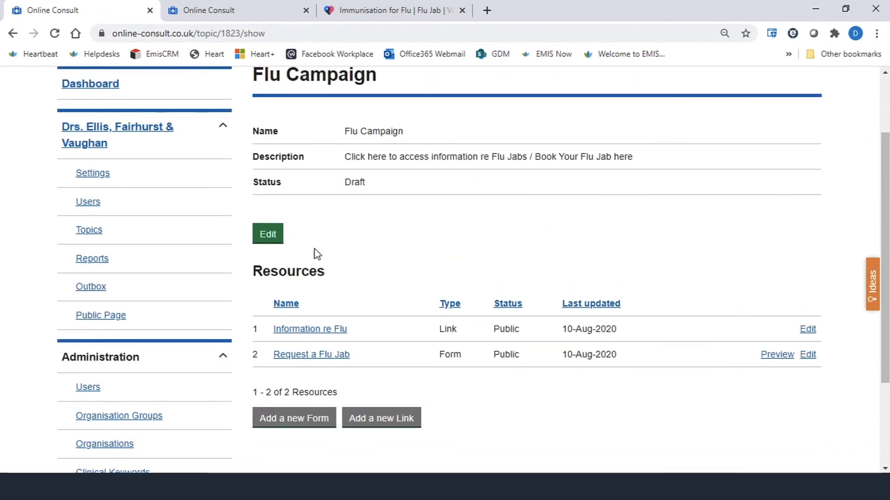
pyautogui.click(273, 241)
pyautogui.scroll(-3, 336, 297)
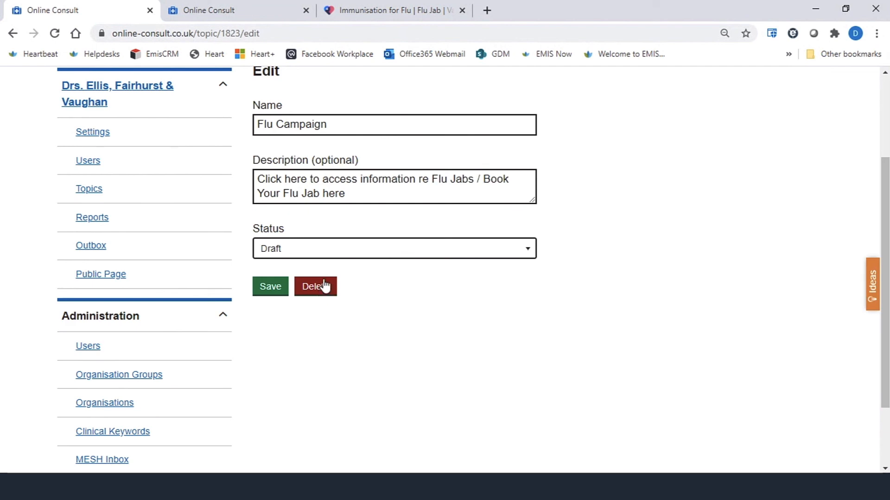
pyautogui.scroll(3, 325, 285)
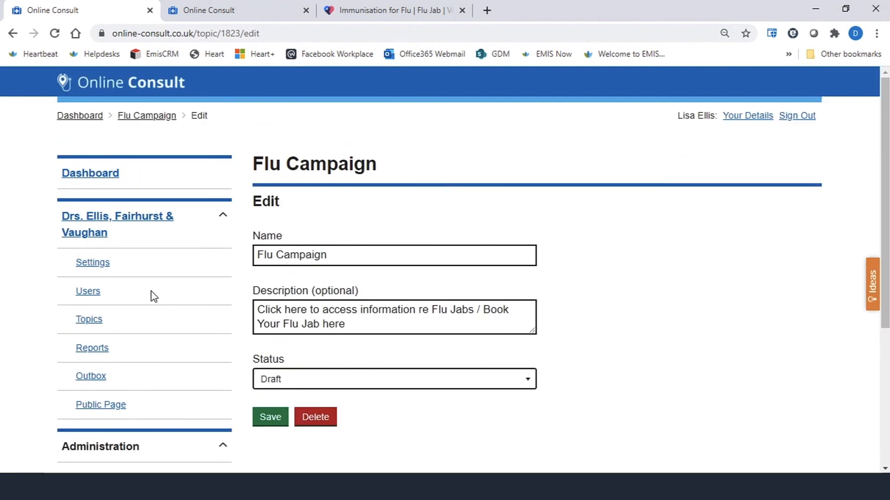